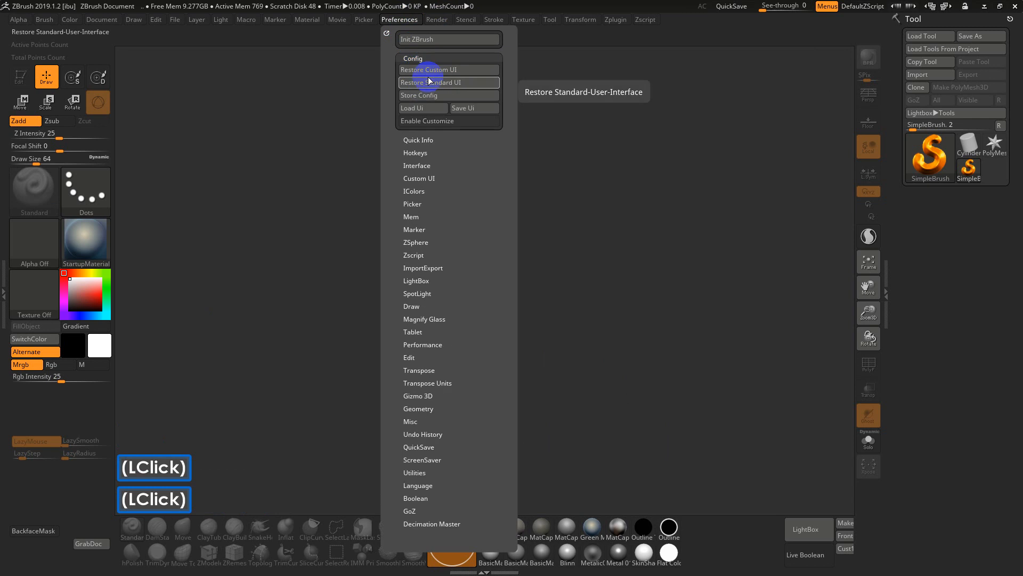
Restore the standard user interface and show the LightBox project browser.
{"action": "left_click", "coordinate": [427, 85]}
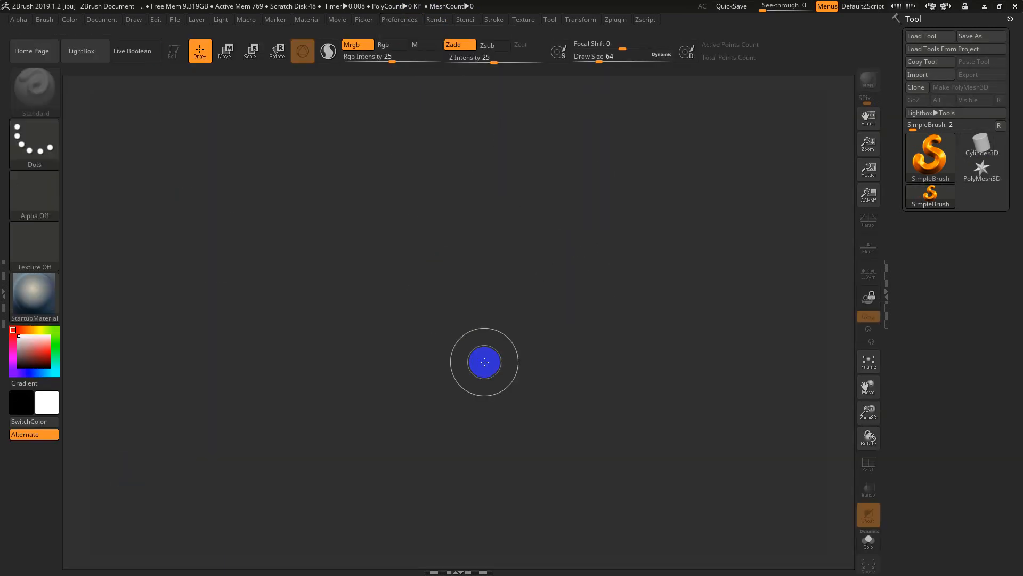
{"action": "key", "text": "comma"}
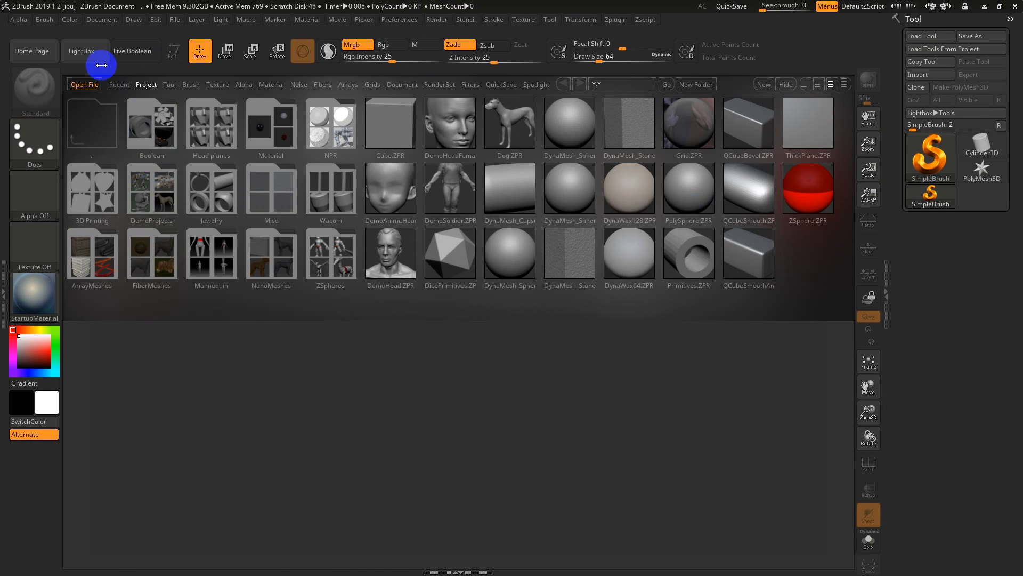
{"action": "left_click", "coordinate": [78, 53]}
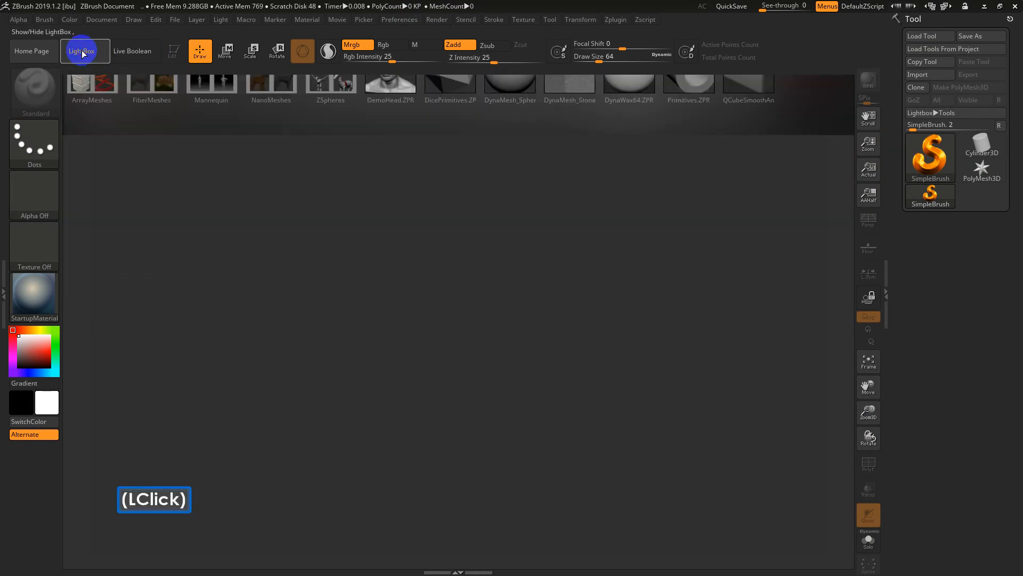
{"action": "left_click", "coordinate": [88, 52]}
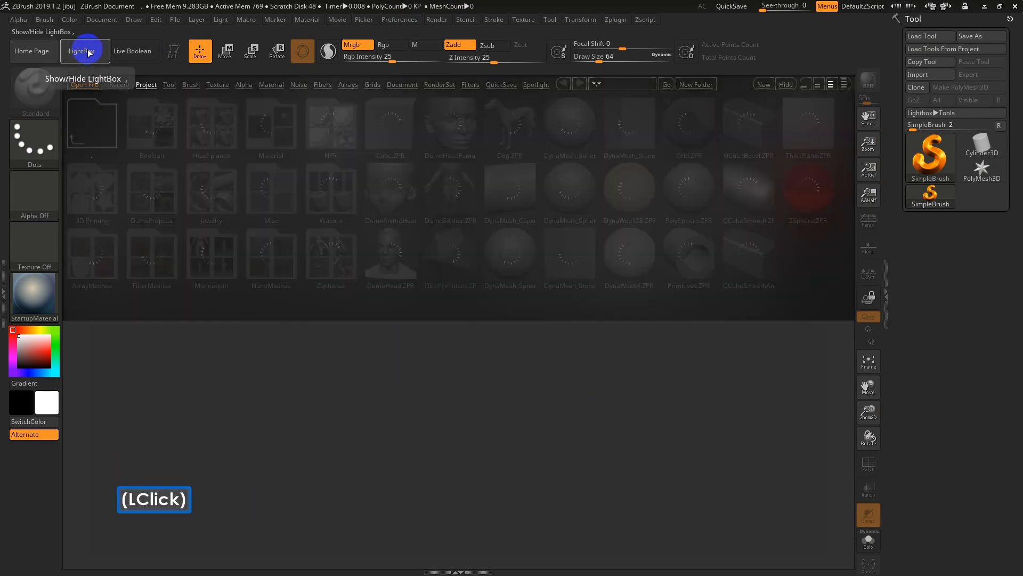
{"action": "left_click", "coordinate": [87, 49]}
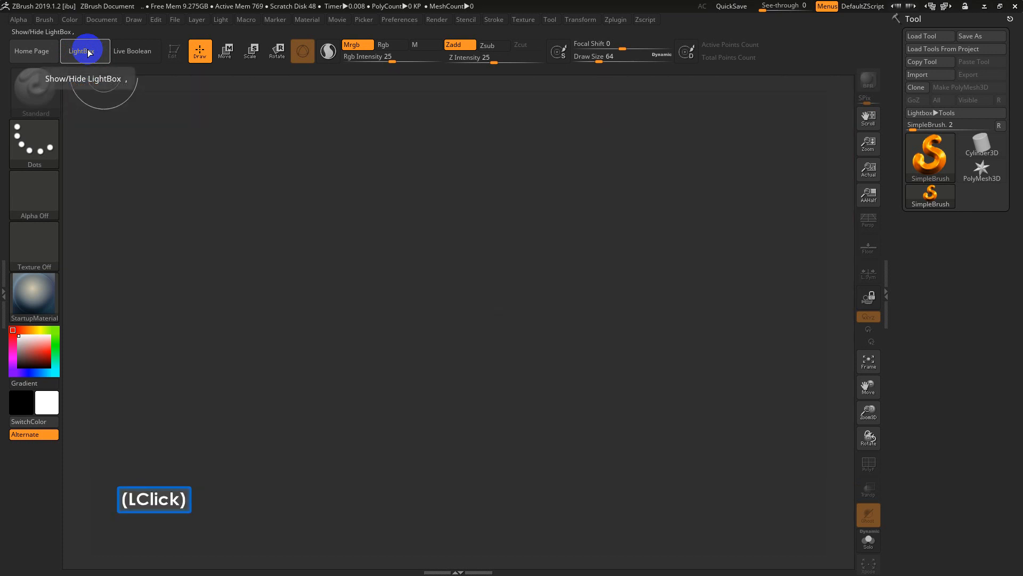
{"action": "left_click", "coordinate": [87, 49]}
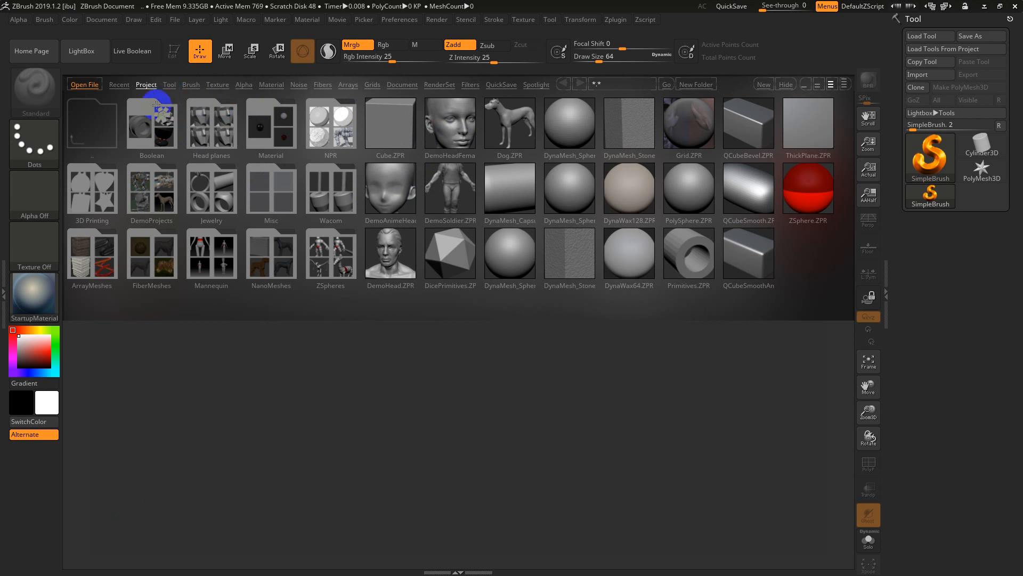
Review the project save options and the document options, and select the DynaMesh_Sphere_32.ZPR project in LightBox.
{"action": "key", "text": "ctrl"}
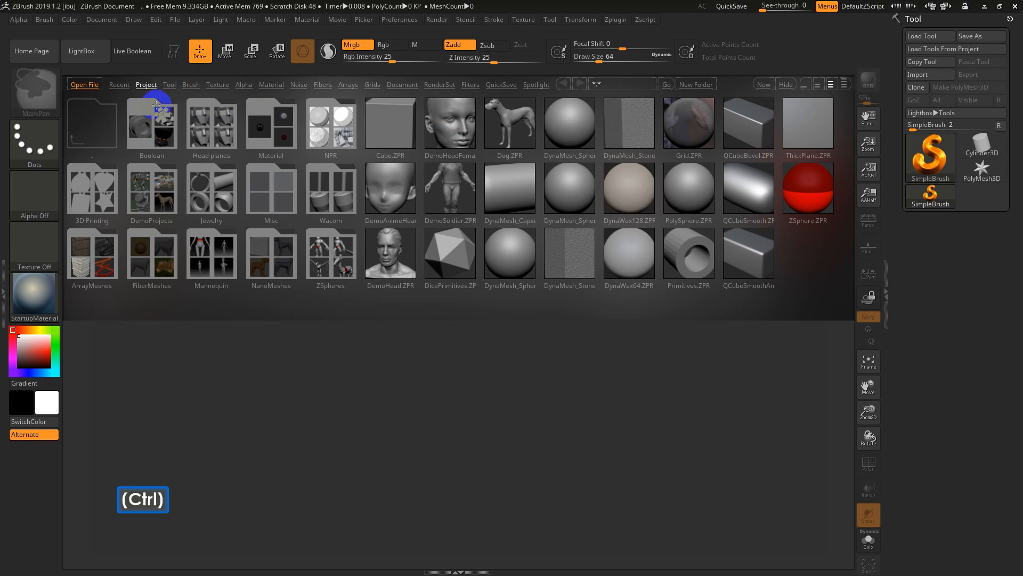
{"action": "left_click", "coordinate": [206, 107]}
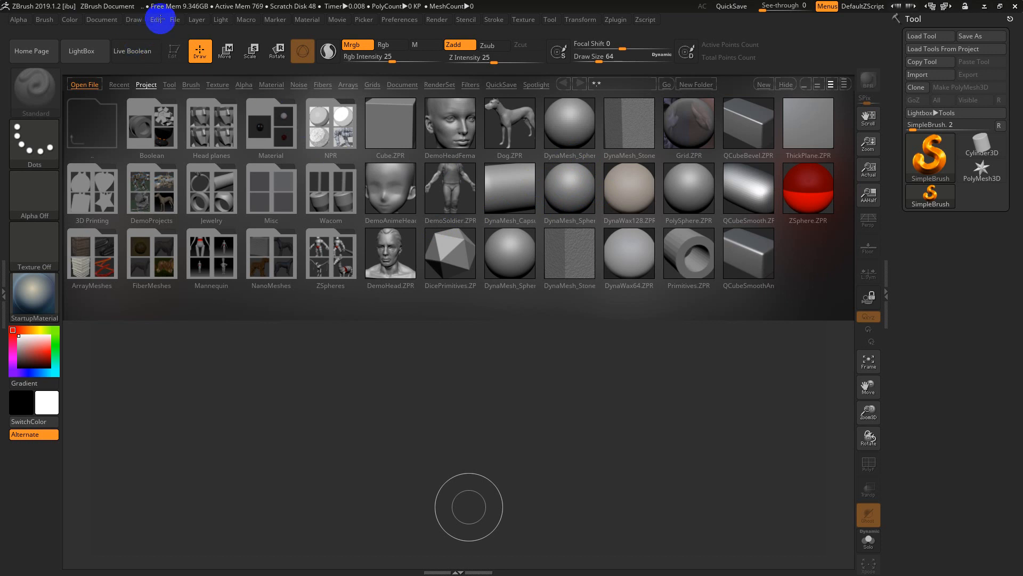
{"action": "left_click", "coordinate": [176, 20]}
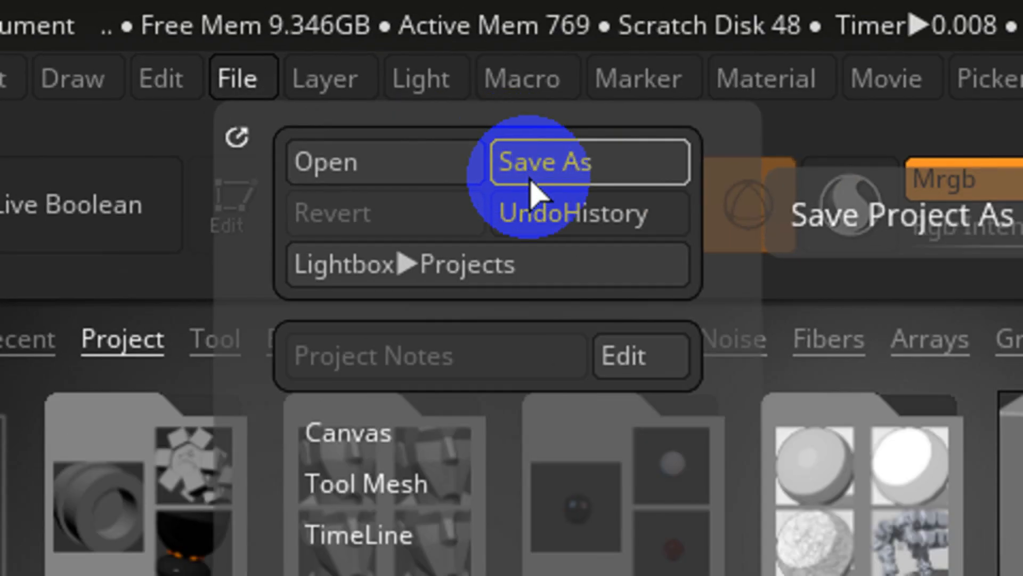
{"action": "key", "text": "F5"}
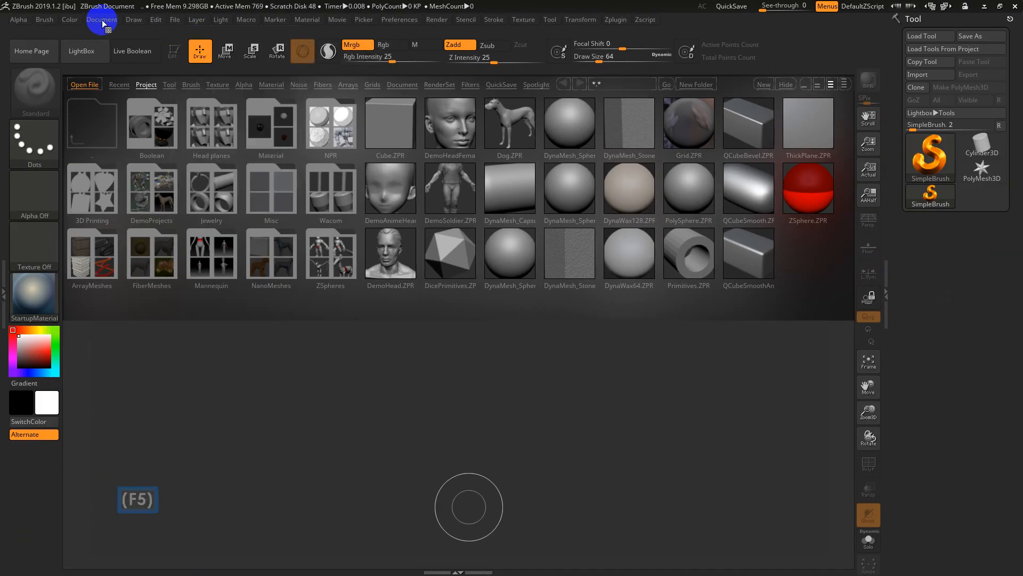
{"action": "left_click", "coordinate": [102, 20]}
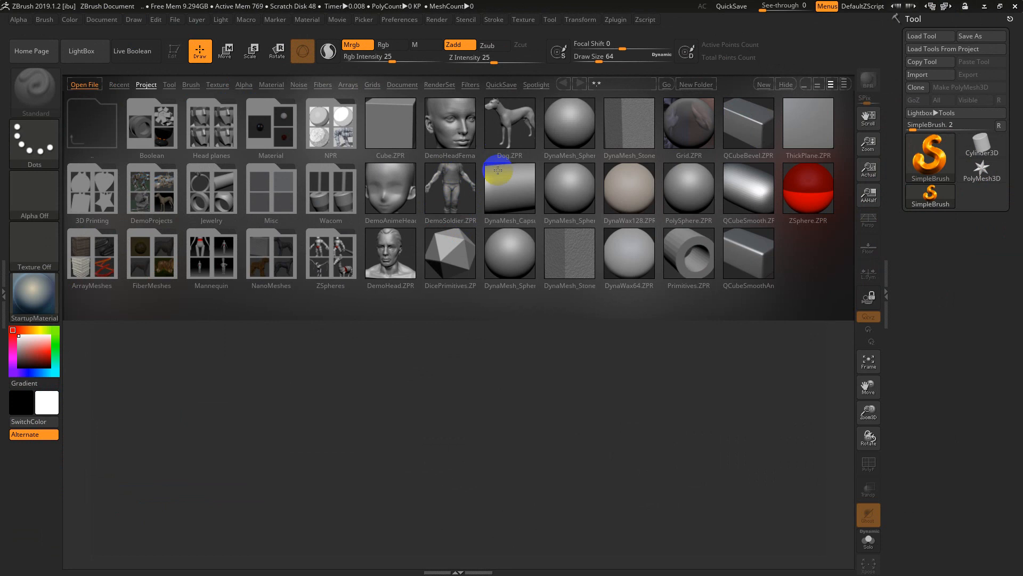
{"action": "left_click", "coordinate": [550, 144]}
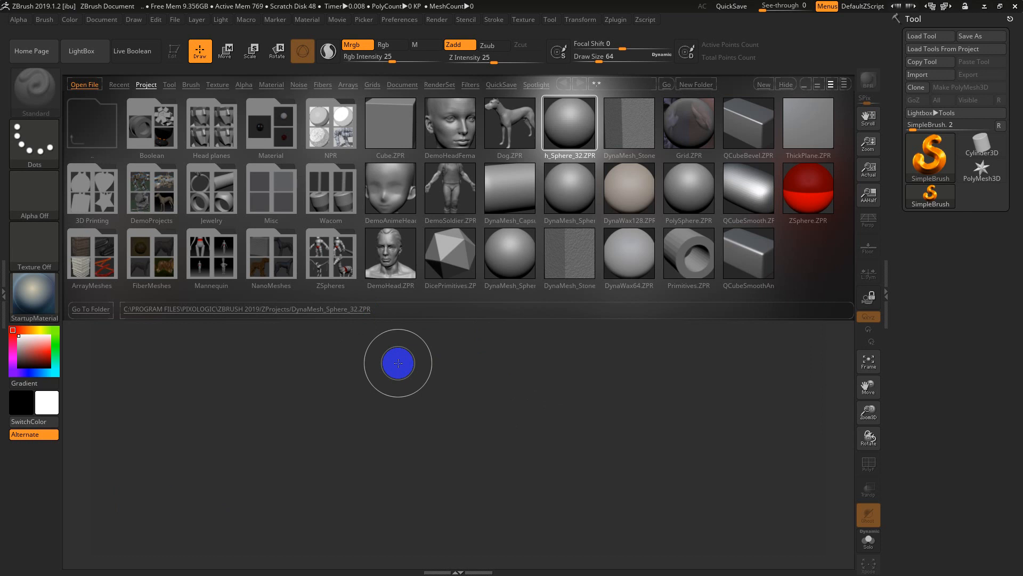
Switch from ZBrush to Adobe Photoshop CC 2018.
{"action": "key", "text": "super"}
{"action": "left_click", "coordinate": [371, 295]}
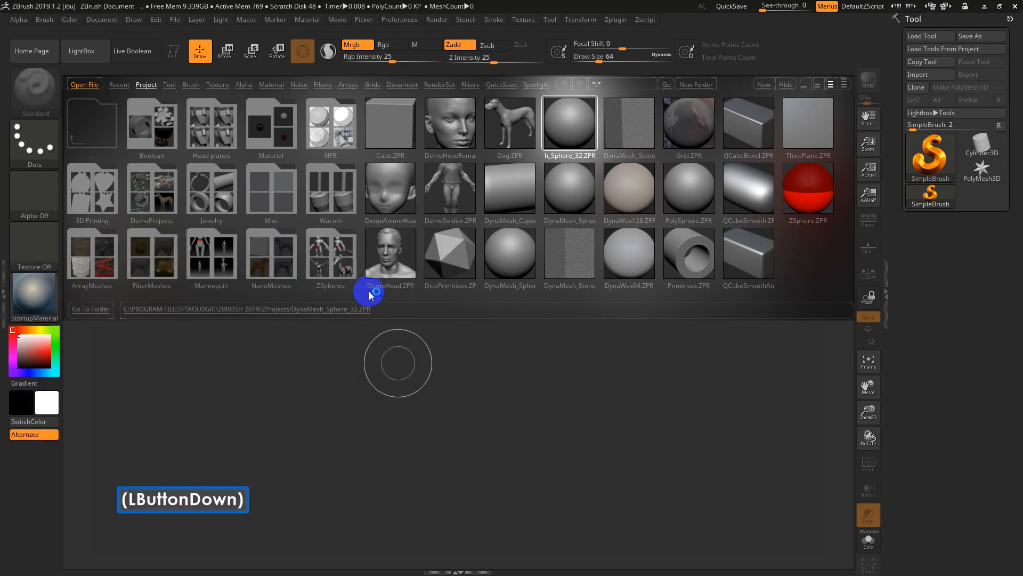
{"action": "key", "text": "super"}
{"action": "left_click", "coordinate": [378, 258]}
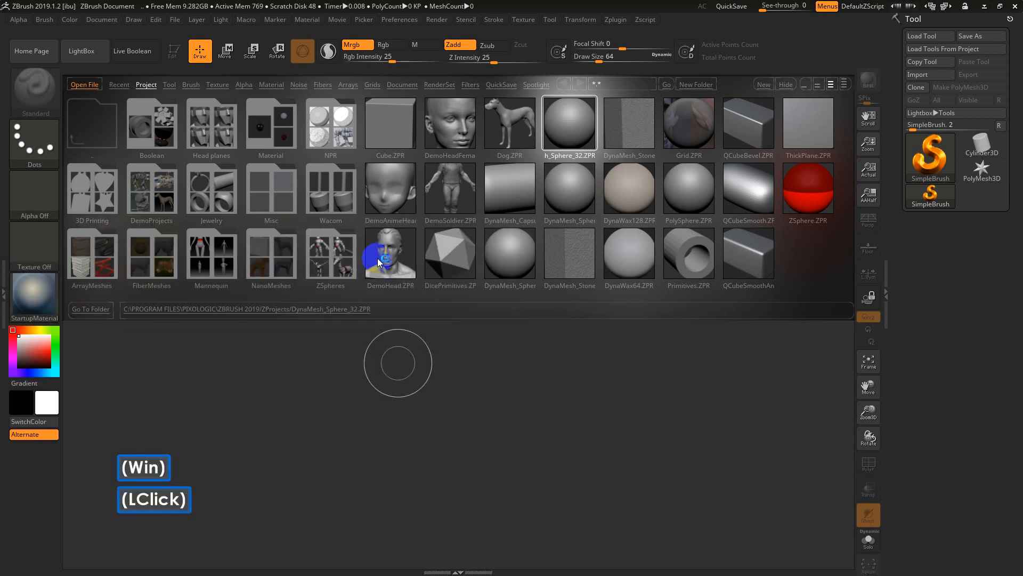
{"action": "left_click", "coordinate": [410, 6]}
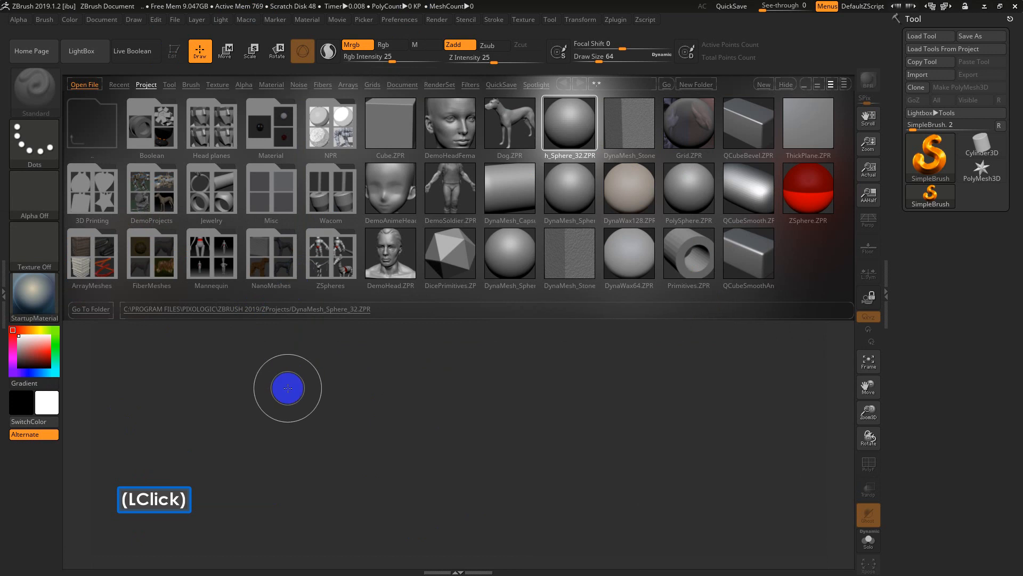
{"action": "key", "text": "super"}
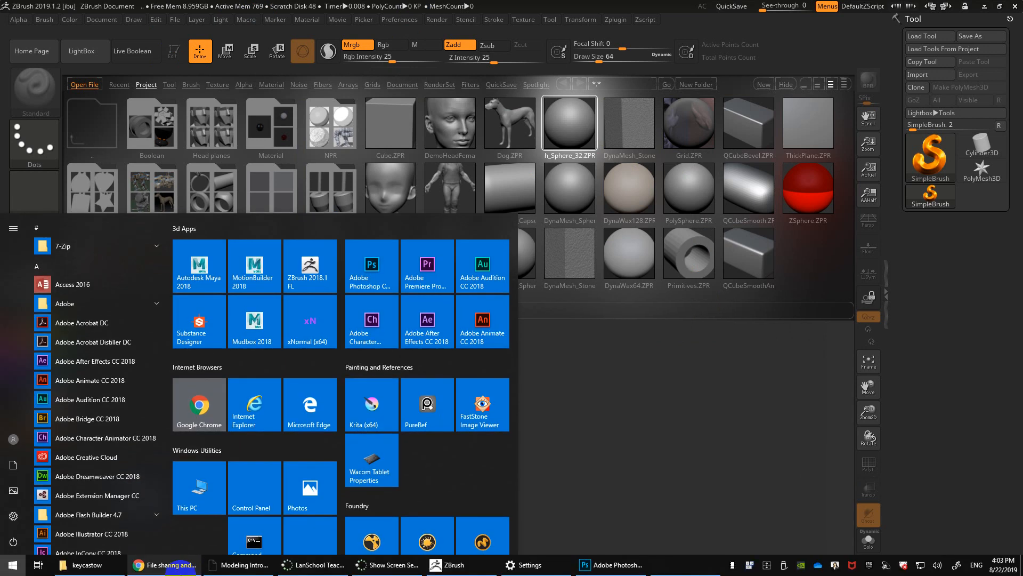
{"action": "left_click", "coordinate": [164, 565]}
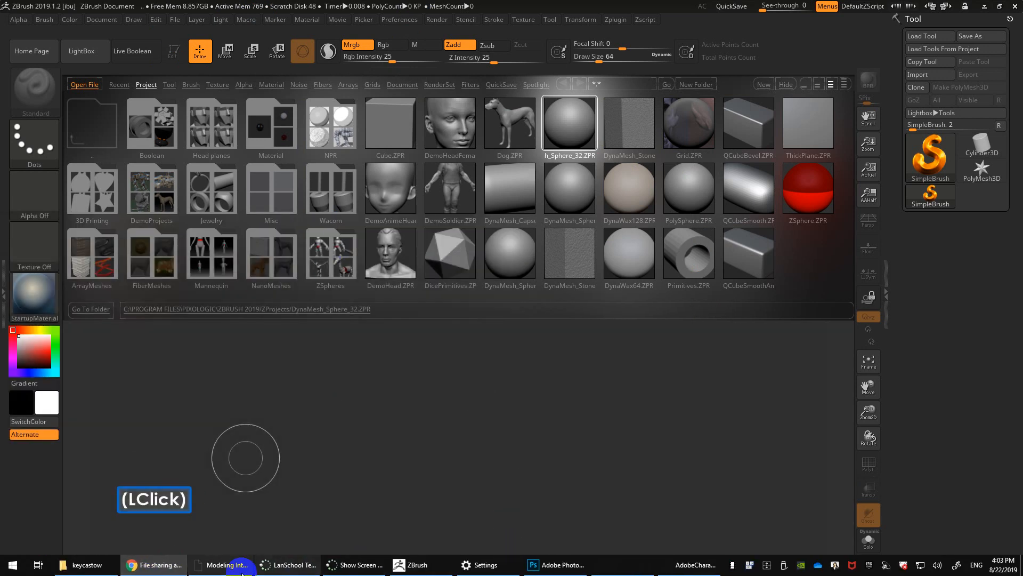
{"action": "key", "text": "alt+Tab"}
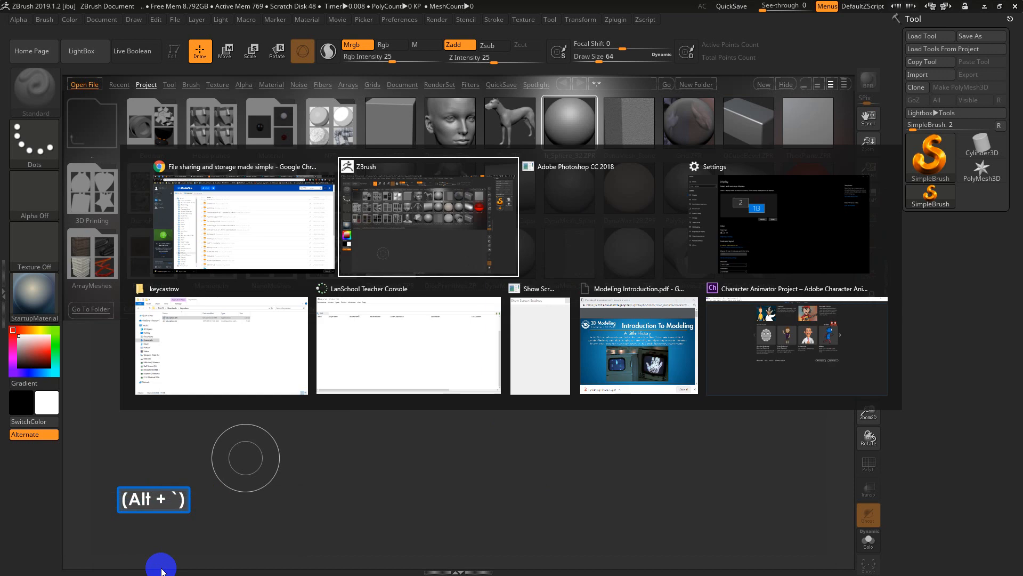
{"action": "key", "text": "alt+shift+Tab"}
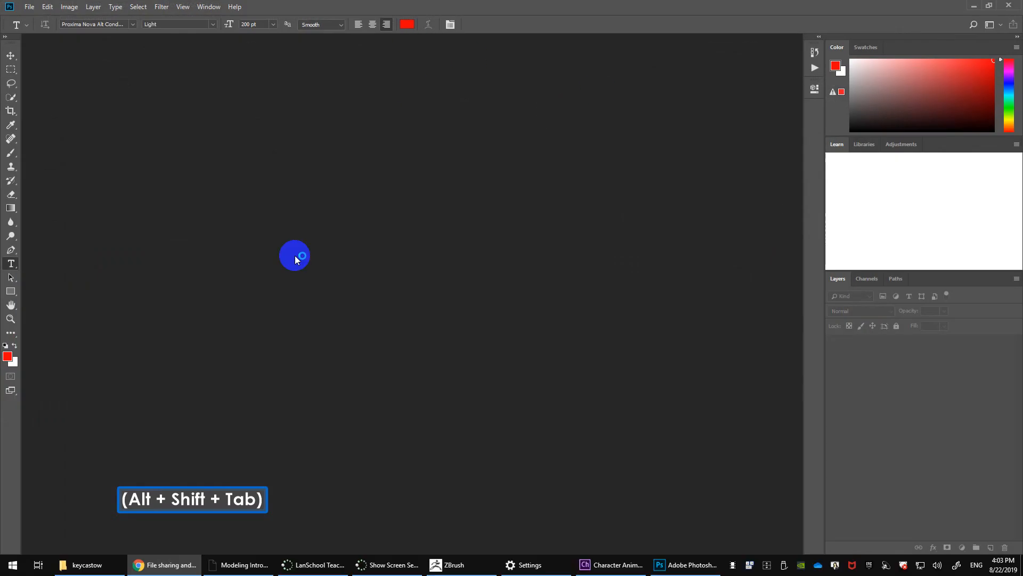
Open a new Google Chrome window and close Adobe Character Animator.
{"action": "left_click", "coordinate": [13, 565]}
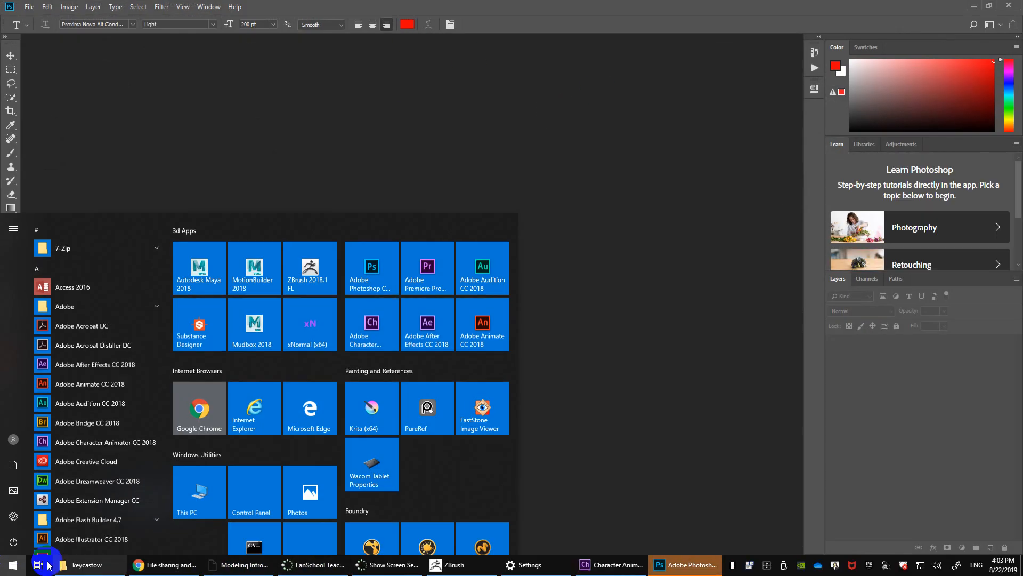
{"action": "left_click", "coordinate": [211, 409]}
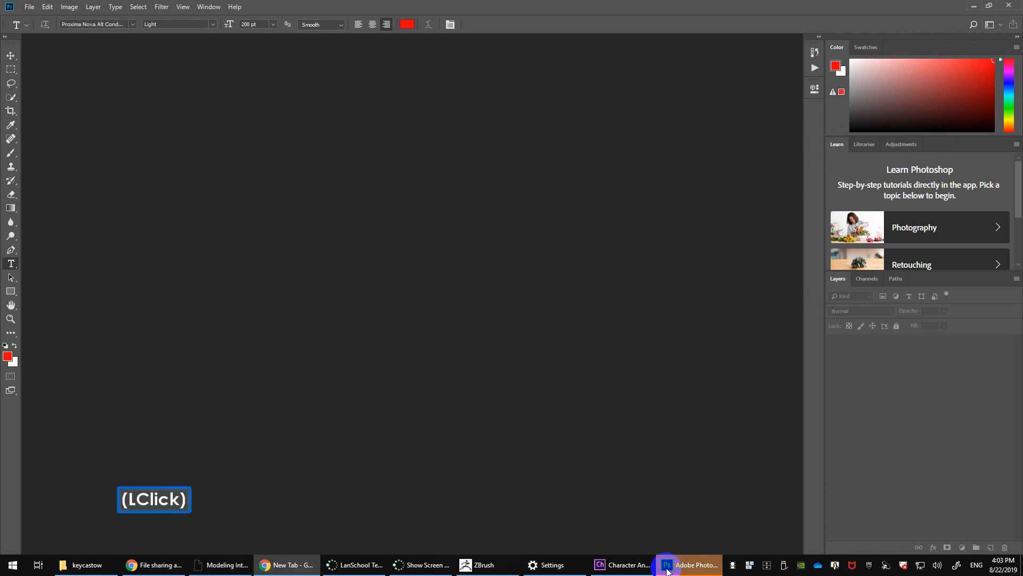
{"action": "right_click", "coordinate": [624, 559]}
{"action": "left_click", "coordinate": [628, 542]}
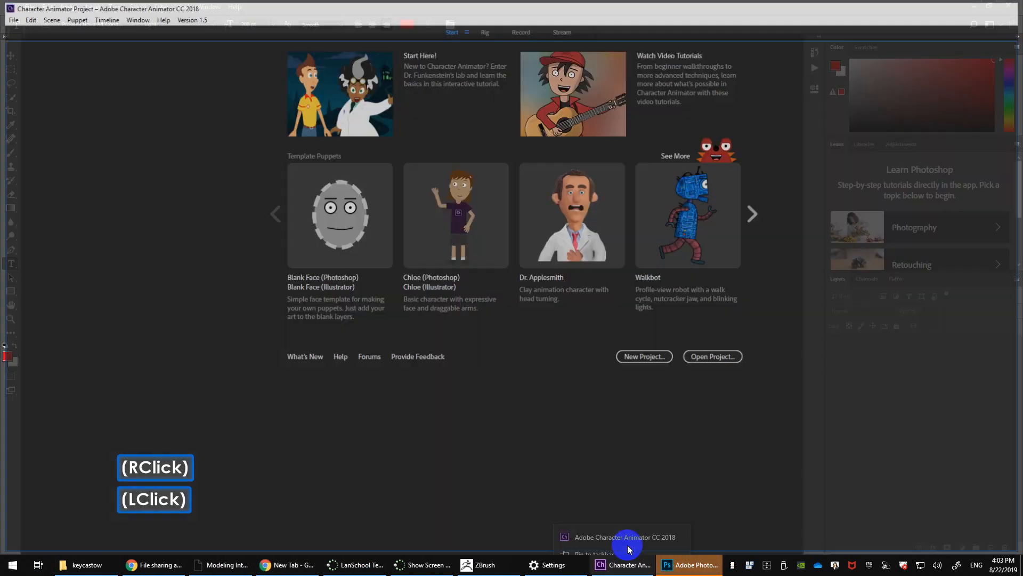
Try to switch from Photoshop to the new Google Chrome window by cycling through the open windows.
{"action": "left_click", "coordinate": [303, 565]}
{"action": "key", "text": "alt+grave"}
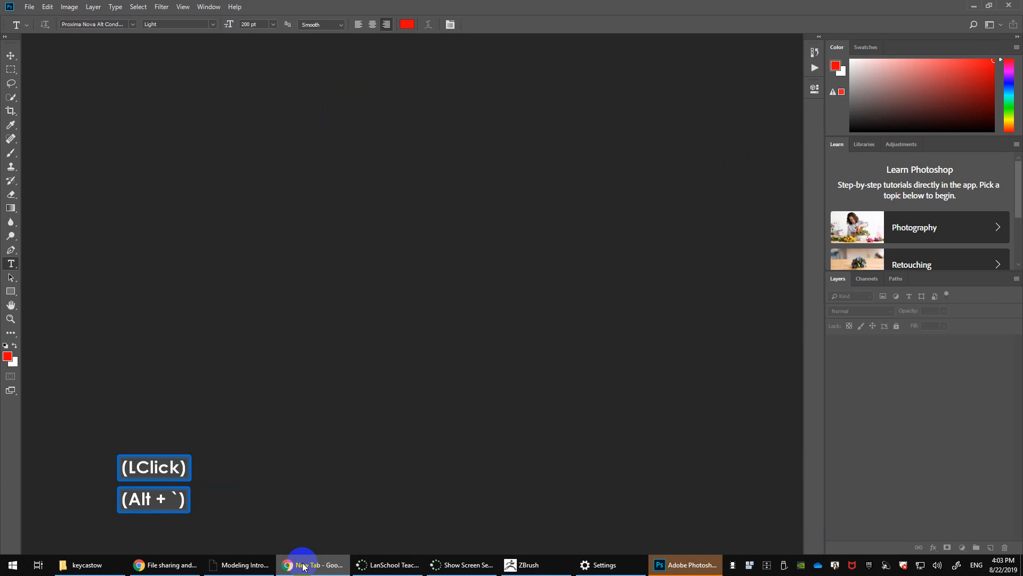
{"action": "key", "text": "alt+Tab"}
{"action": "key", "text": "Tab"}
{"action": "key", "text": "Tab"}
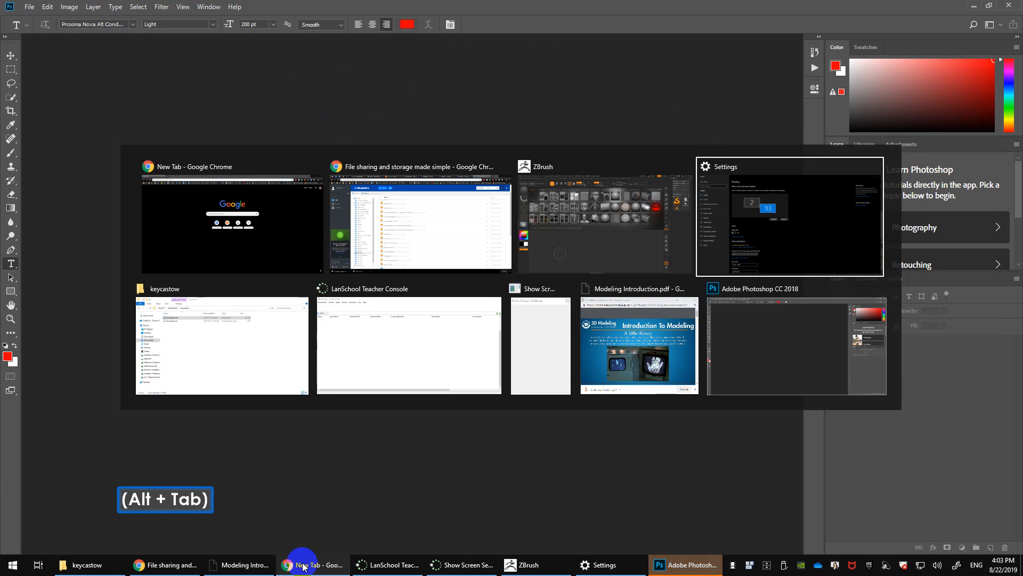
{"action": "key", "text": "Tab"}
{"action": "key", "text": "Tab"}
{"action": "key", "text": "shift"}
{"action": "key", "text": "shift+Tab"}
{"action": "key", "text": "shift+Tab"}
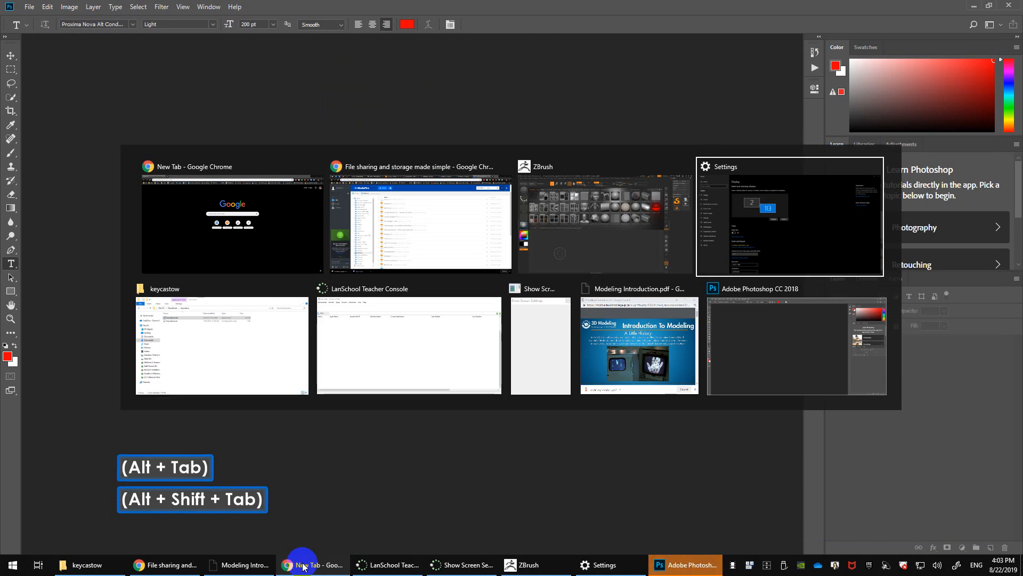
{"action": "key", "text": "Tab"}
{"action": "key", "text": "Tab"}
{"action": "key", "text": "Tab"}
{"action": "key", "text": "Tab"}
{"action": "key", "text": "Tab"}
{"action": "key", "text": "Tab"}
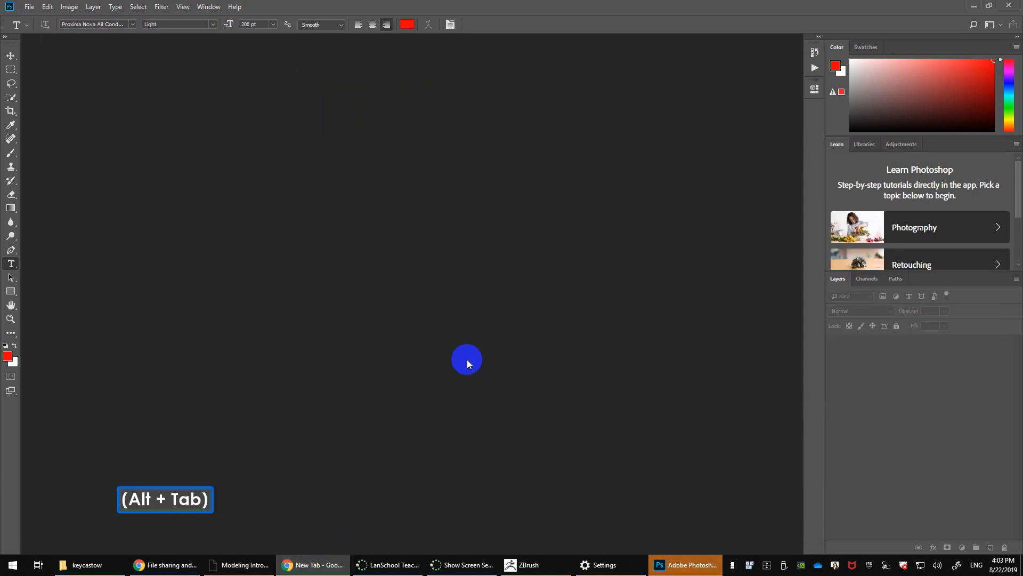
Minimize Photoshop and ZBrush, and close the display Settings window.
{"action": "left_click", "coordinate": [974, 6]}
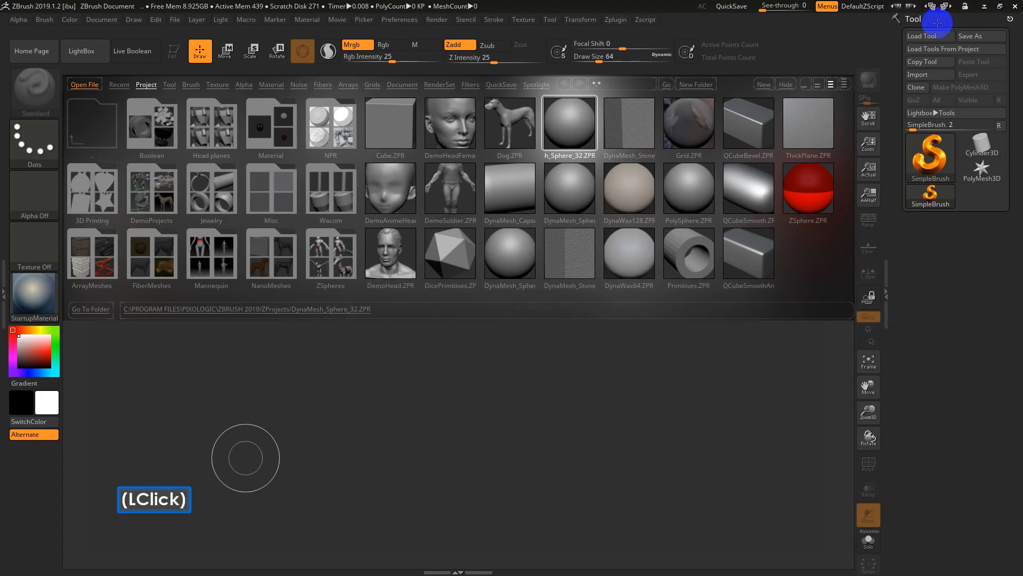
{"action": "left_click", "coordinate": [985, 6]}
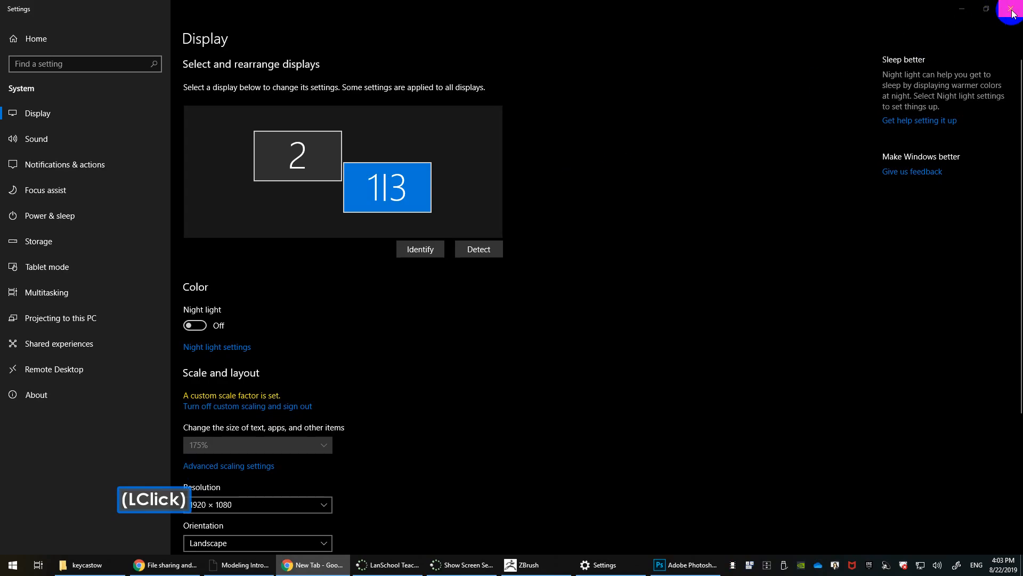
{"action": "left_click", "coordinate": [1011, 6]}
Try to bring the New Tab and file sharing Chrome windows to the front.
{"action": "left_click", "coordinate": [344, 565]}
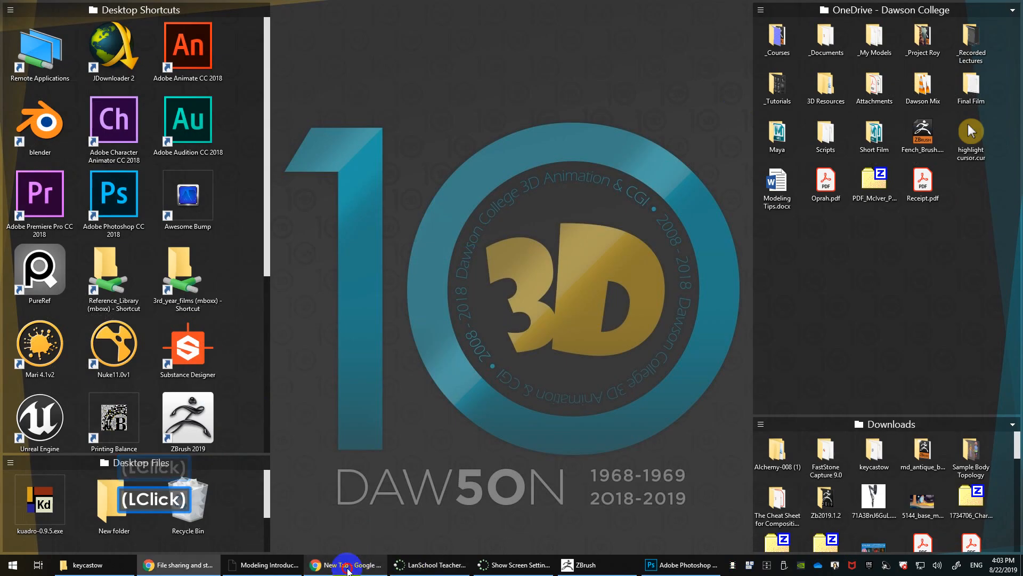
{"action": "left_click", "coordinate": [347, 568]}
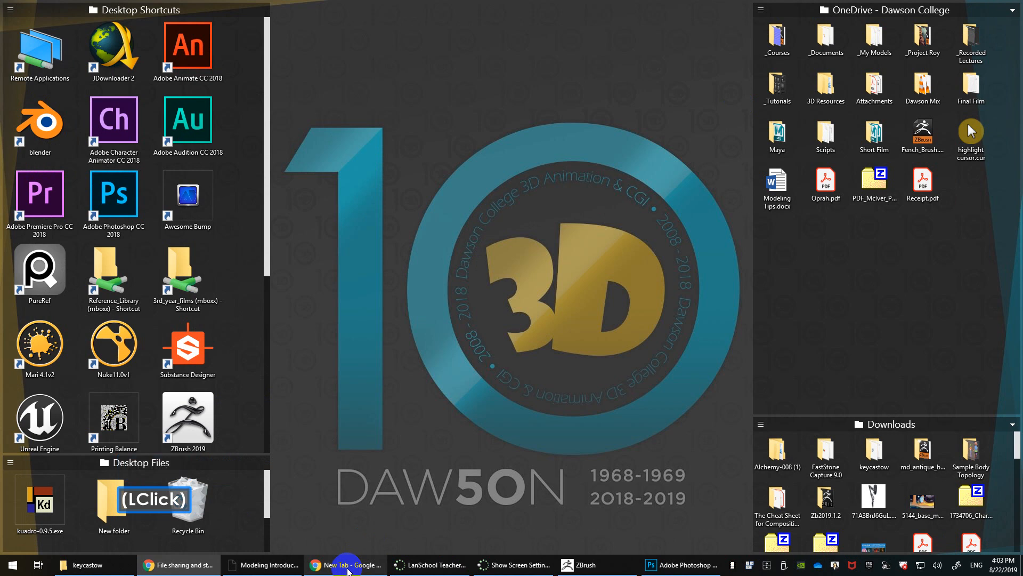
{"action": "left_click", "coordinate": [199, 569]}
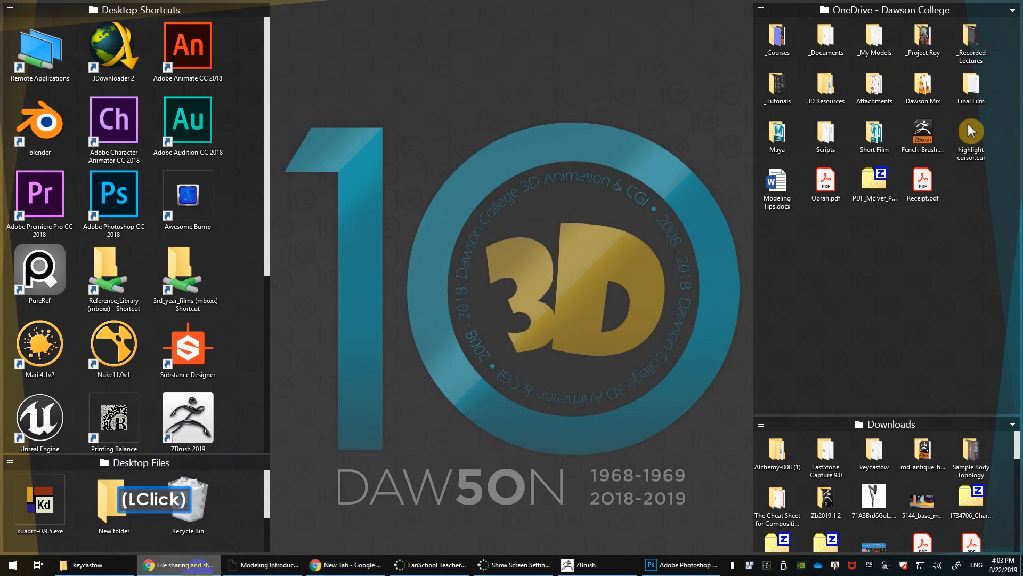
Switch to Photoshop and create a new 7 x 5 inch RGB document at 300 pixels/inch with a white background.
{"action": "left_click", "coordinate": [672, 567]}
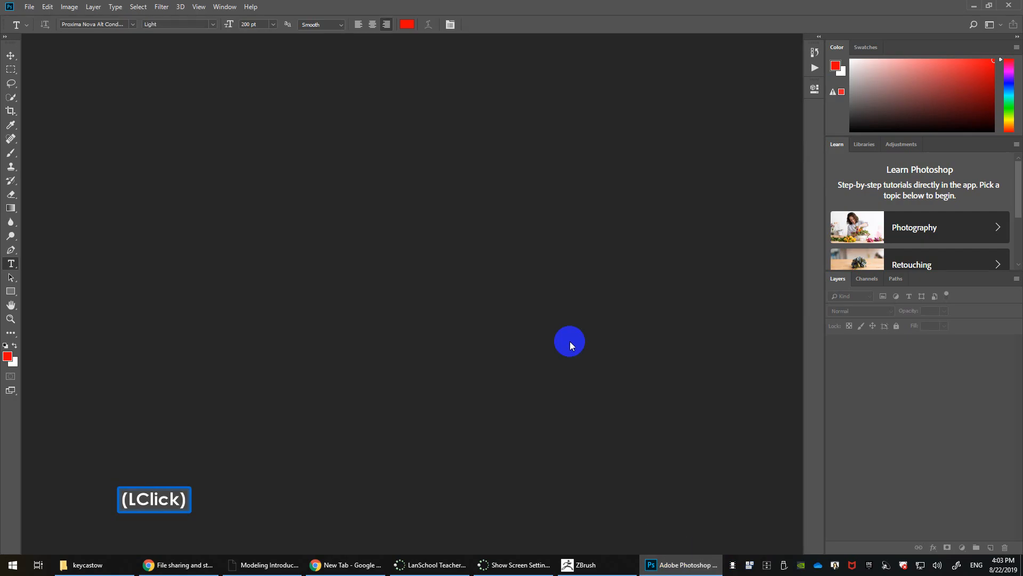
{"action": "key", "text": "ctrl+n"}
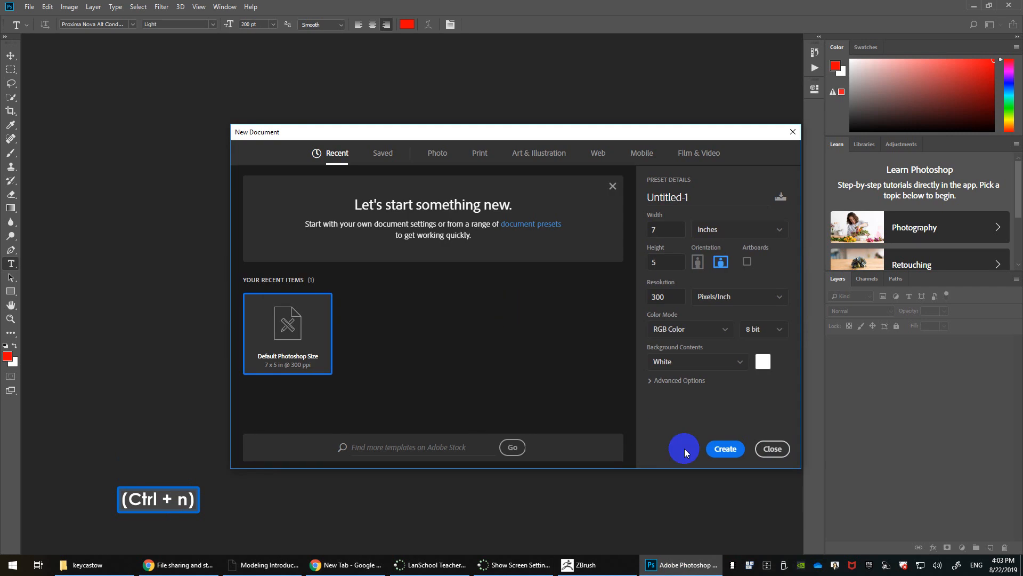
{"action": "left_click", "coordinate": [726, 448]}
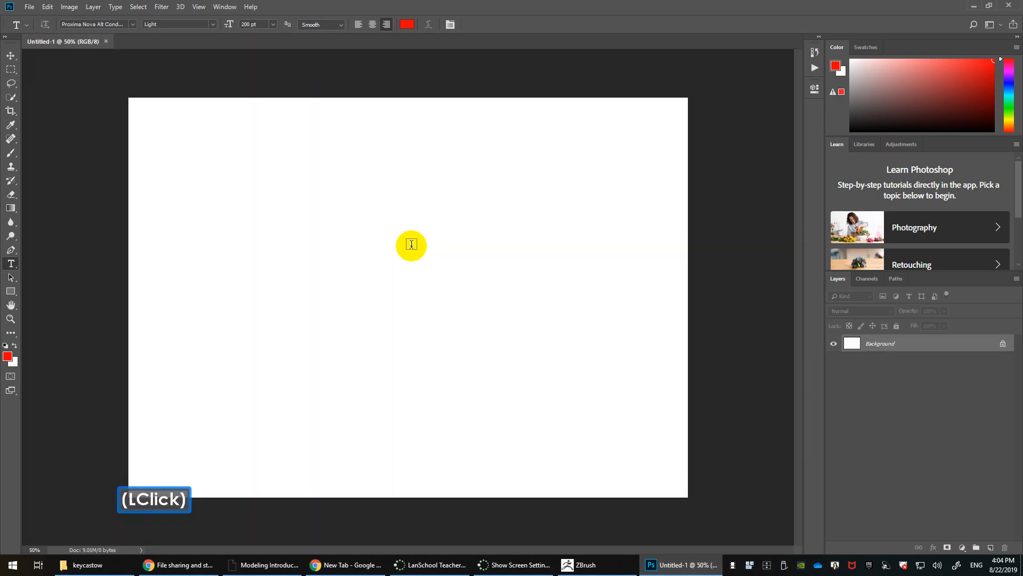
Paint a curved red freehand stroke across the middle of the canvas with the Brush tool.
{"action": "key", "text": "b"}
{"action": "mouse_move", "coordinate": [336, 197]}
{"action": "left_mouse_down"}
{"action": "mouse_move", "coordinate": [240, 212]}
{"action": "mouse_move", "coordinate": [430, 394]}
{"action": "left_mouse_up"}
{"action": "key", "text": "alt"}
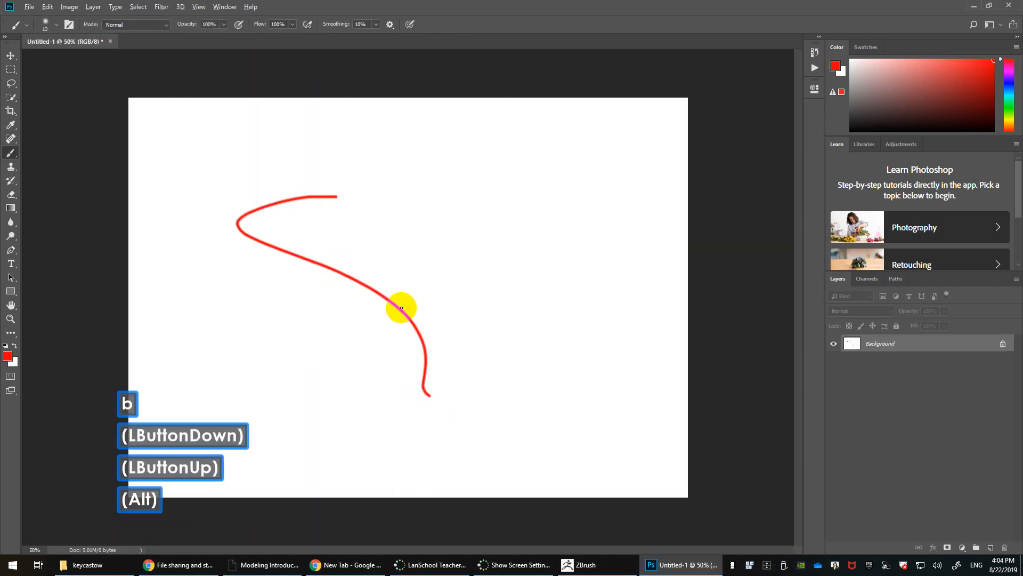
Examine the individual pixels along the edge of the red stroke up close.
{"action": "scroll", "coordinate": [402, 308], "scroll_direction": "up", "scroll_amount": 10, "text": "alt"}
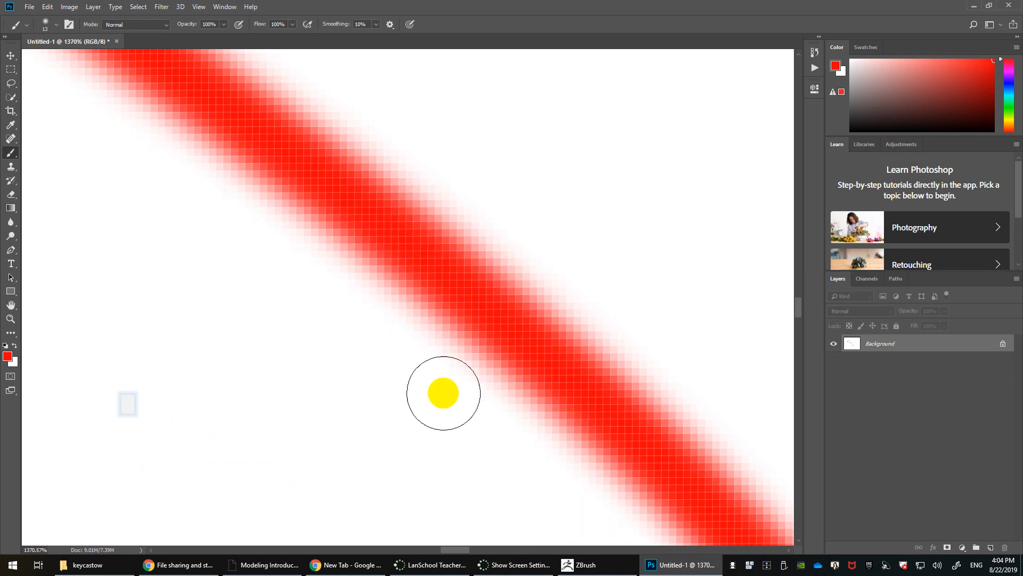
{"action": "scroll", "coordinate": [464, 278], "scroll_direction": "down", "scroll_amount": 2}
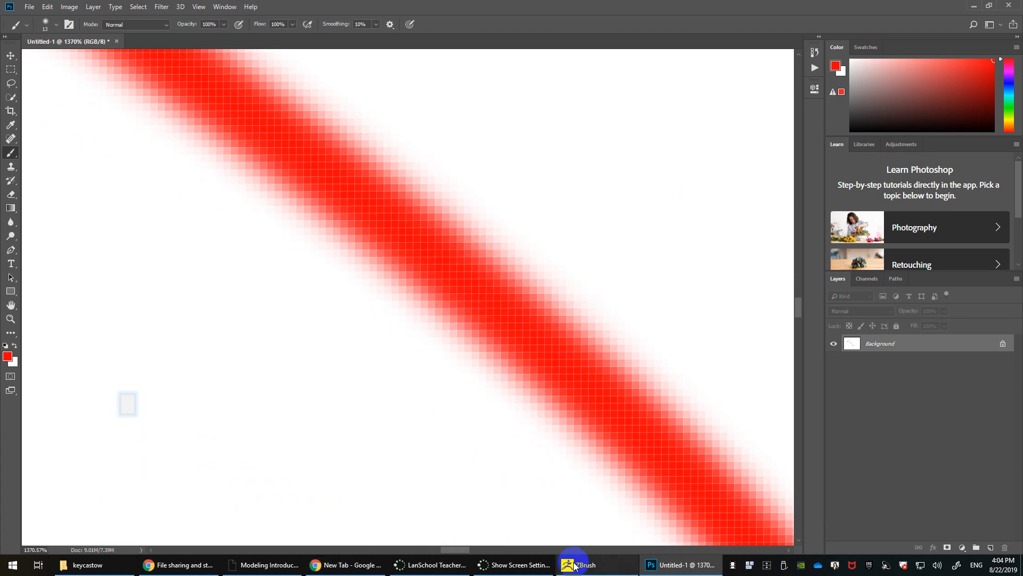
Switch to the Chrome window and search Google Images for "z depth".
{"action": "mouse_move", "coordinate": [583, 567]}
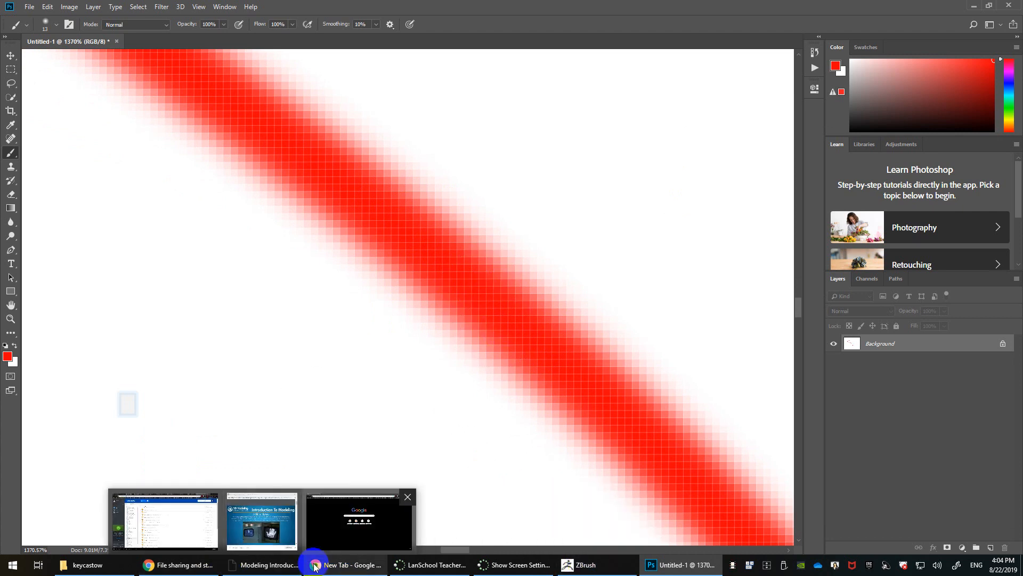
{"action": "left_click", "coordinate": [335, 566], "text": "alt"}
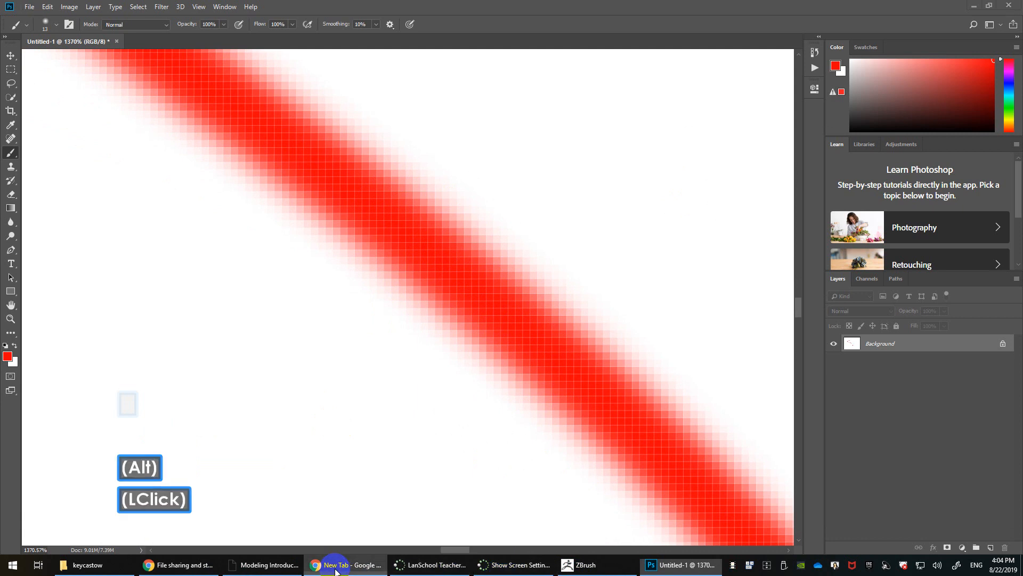
{"action": "key", "text": "alt+space"}
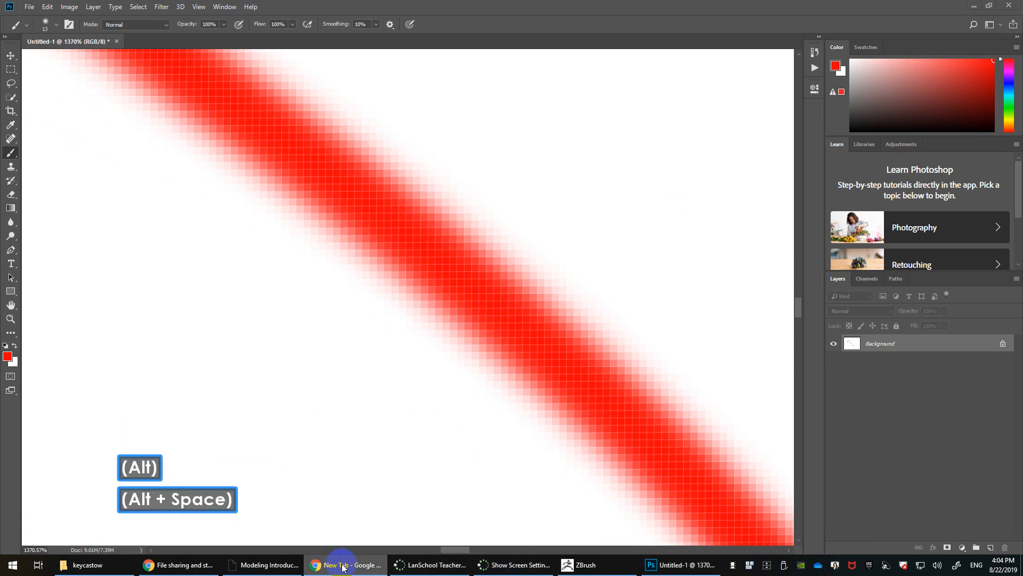
{"action": "left_click", "coordinate": [656, 486]}
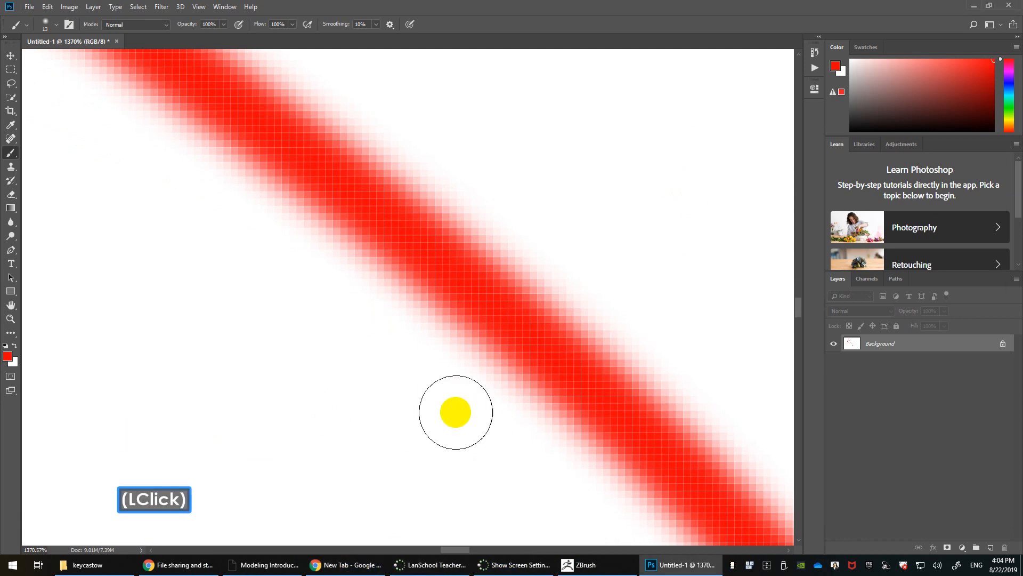
{"action": "key", "text": "ctrl"}
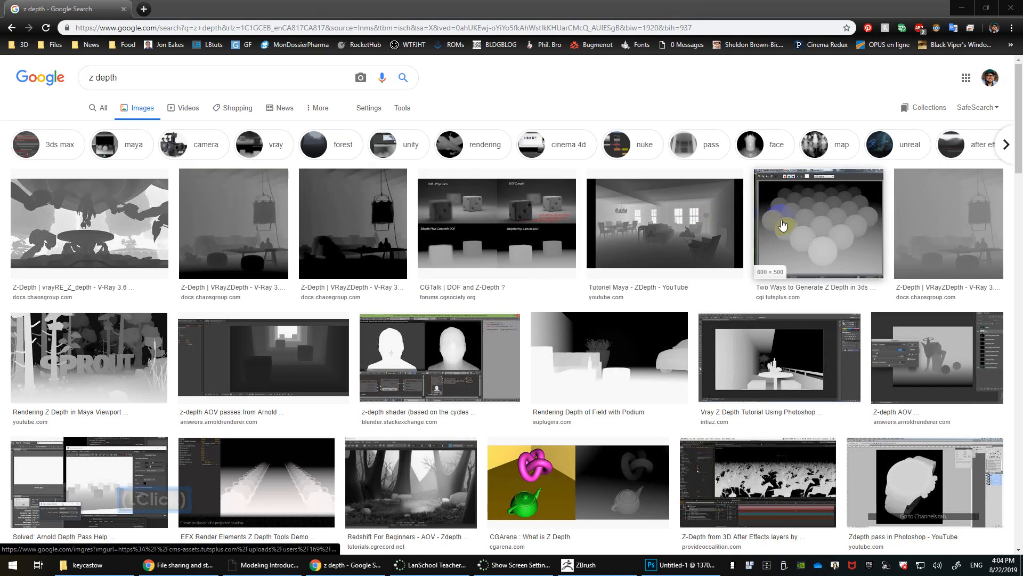
View the larger previews of "Two Ways to Generate Z Depth in 3ds Max" and "Vray Z Depth Tutorial Using Photoshop".
{"action": "left_click", "coordinate": [782, 221]}
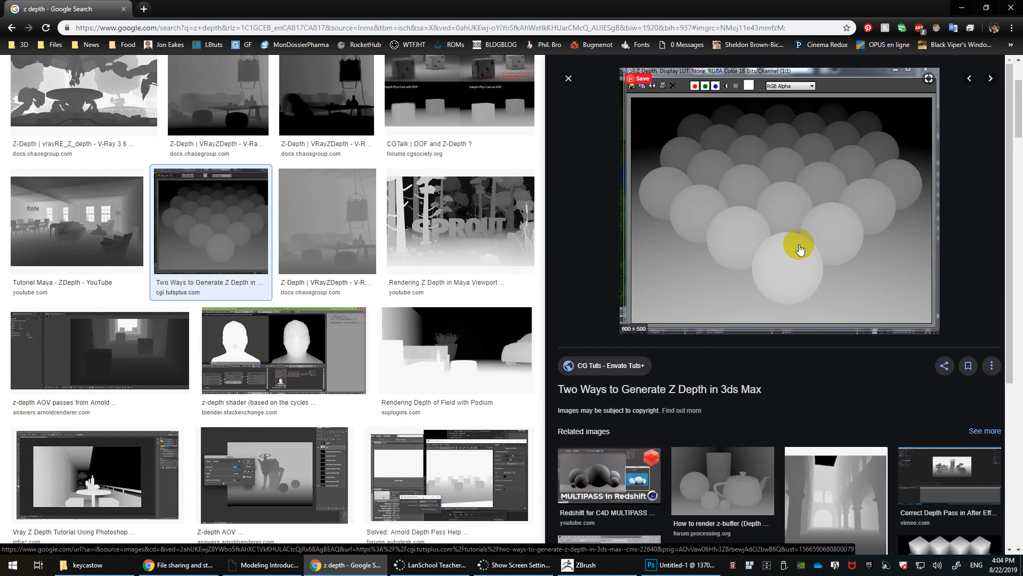
{"action": "scroll", "coordinate": [578, 176], "scroll_direction": "up", "scroll_amount": 4}
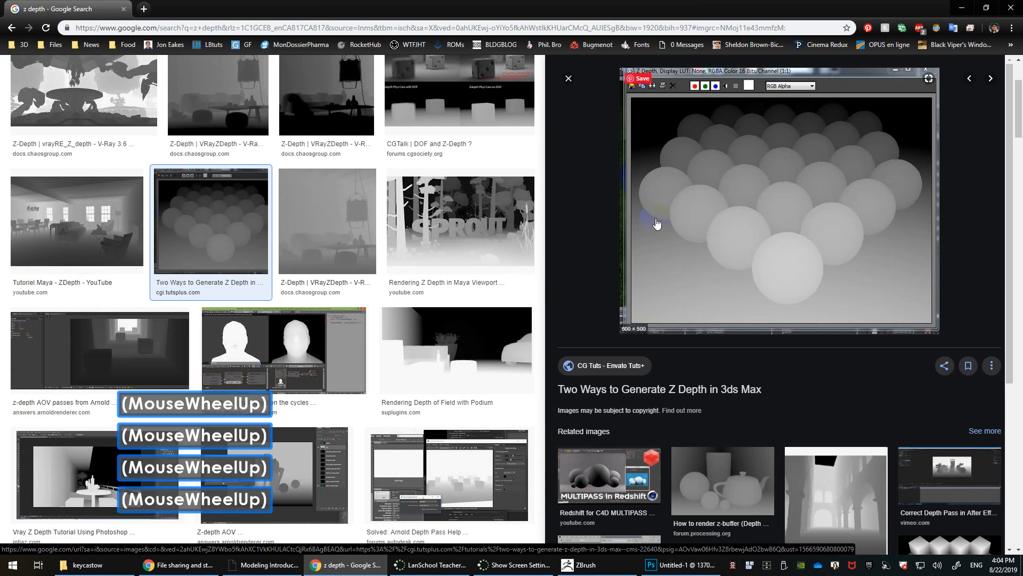
{"action": "left_click", "coordinate": [440, 109]}
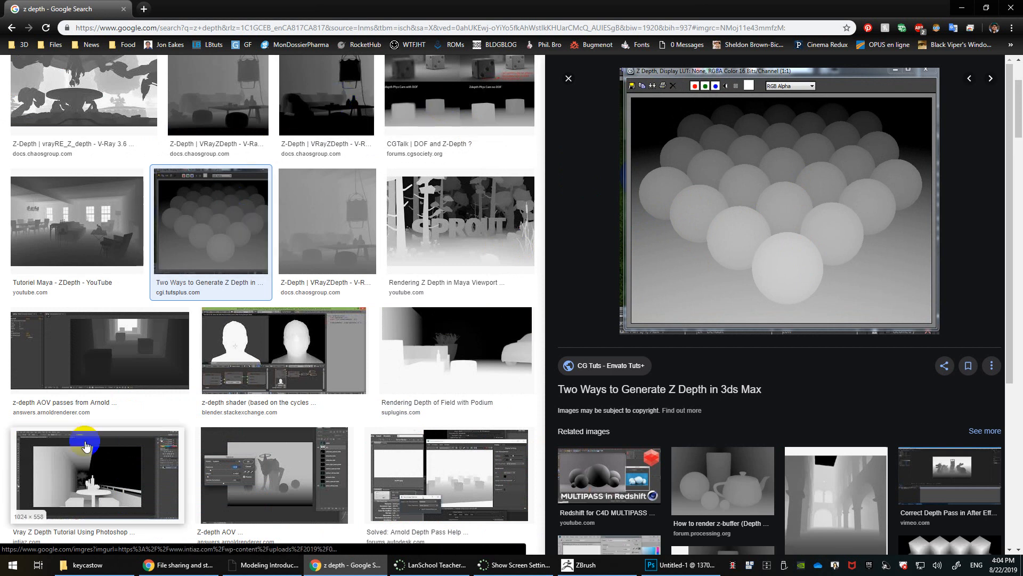
{"action": "left_click", "coordinate": [102, 483]}
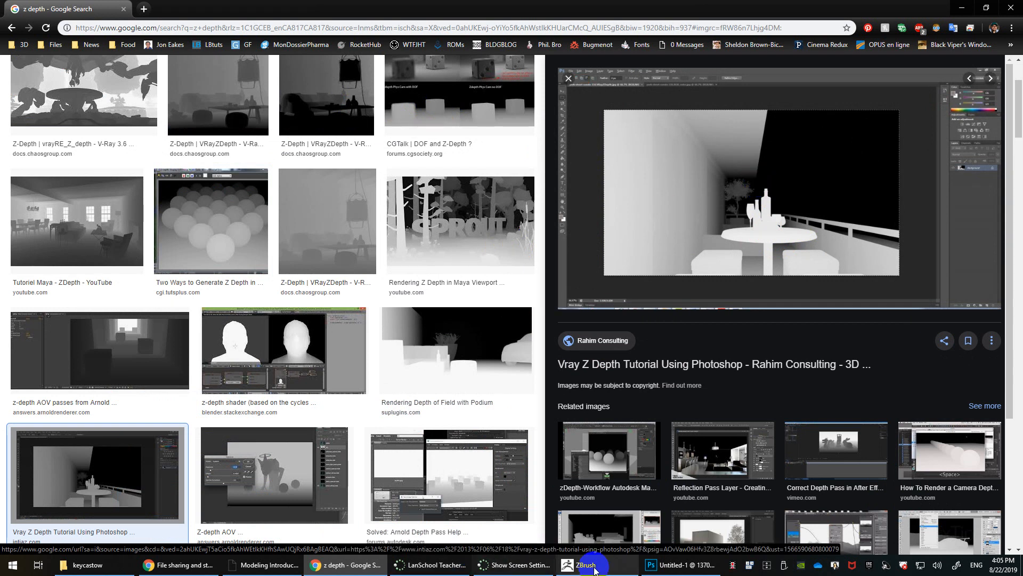
Switch to ZBrush and draw a trial SimpleBrush stroke on the empty canvas below LightBox.
{"action": "left_click", "coordinate": [627, 571]}
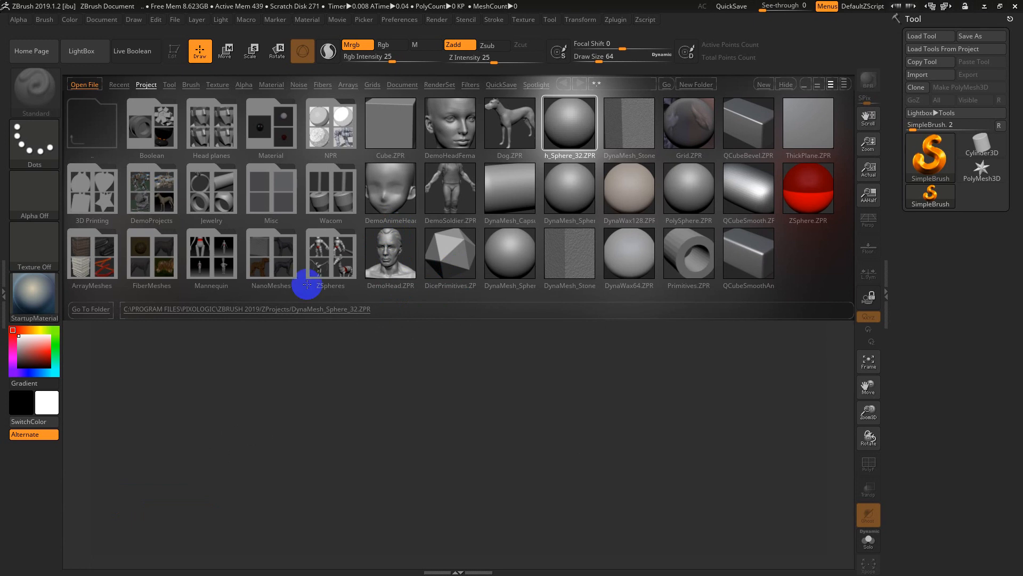
{"action": "left_click", "coordinate": [101, 19]}
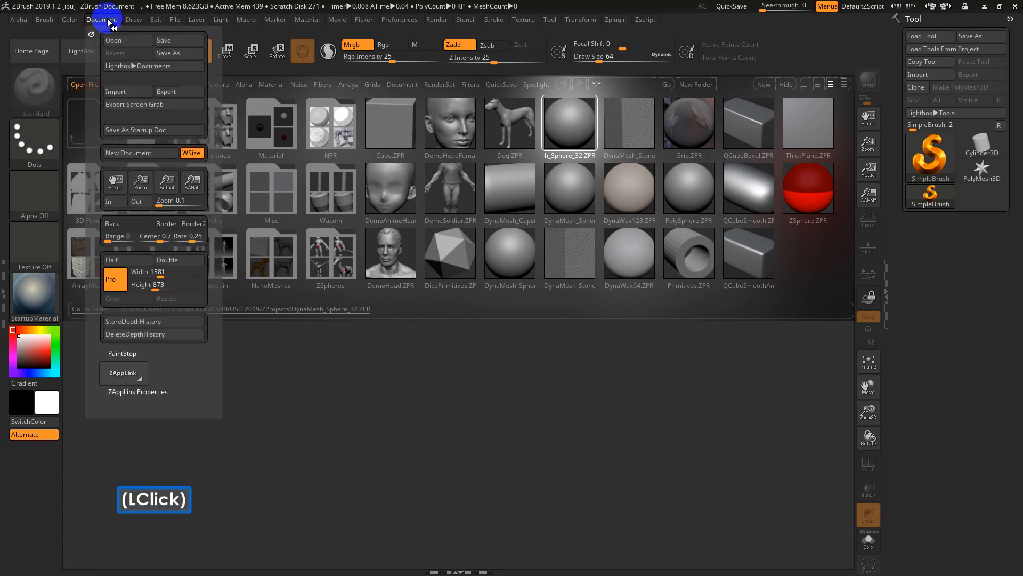
{"action": "left_click", "coordinate": [486, 115]}
{"action": "mouse_move", "coordinate": [460, 355]}
{"action": "left_mouse_down"}
{"action": "mouse_move", "coordinate": [516, 517]}
{"action": "mouse_move", "coordinate": [513, 454]}
{"action": "left_mouse_up"}
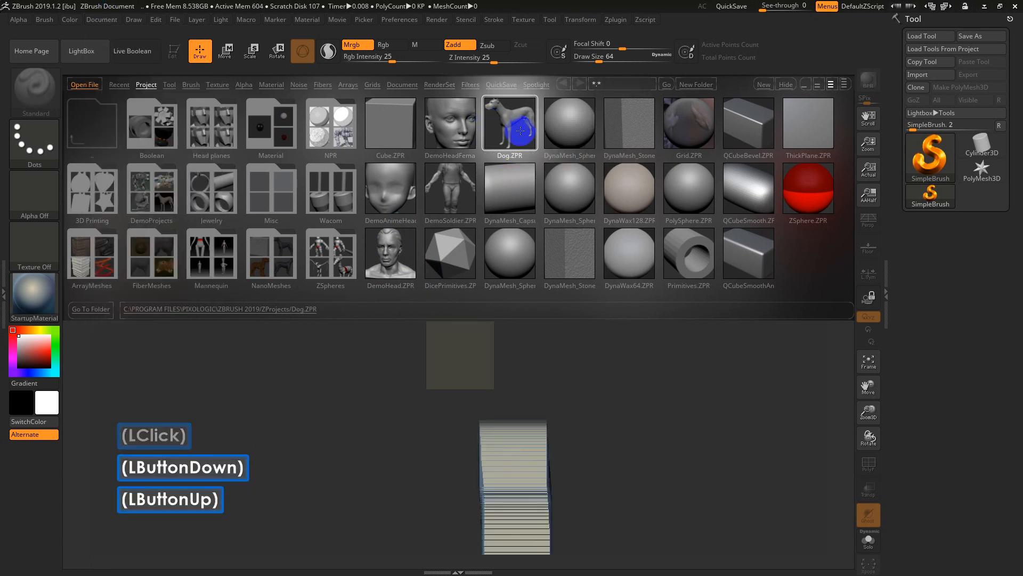
Load the Dog.ZPR sample project from LightBox and orbit the dog towards a front three-quarter view.
{"action": "double_click", "coordinate": [521, 115]}
{"action": "left_click", "coordinate": [535, 316]}
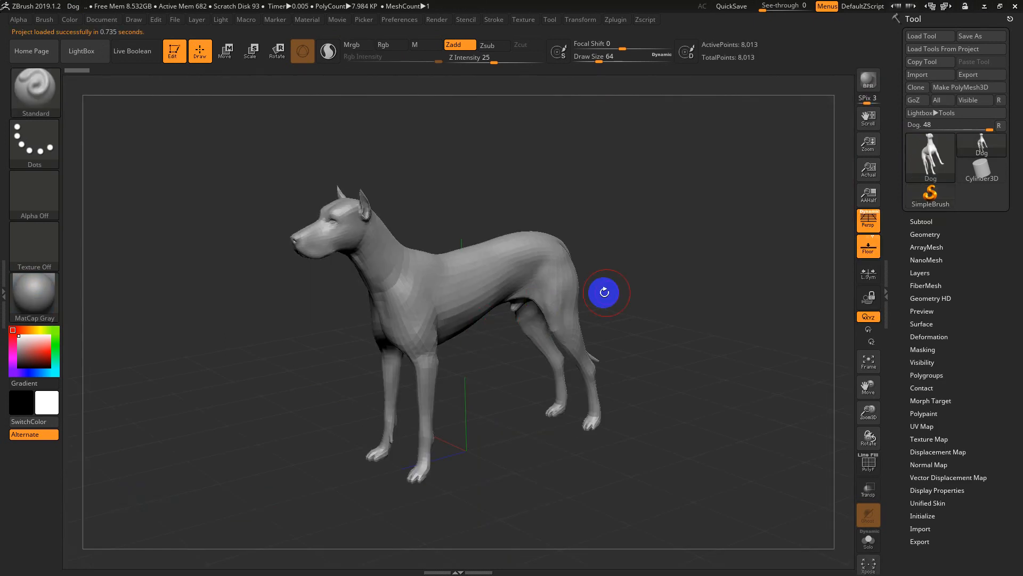
{"action": "mouse_move", "coordinate": [603, 293]}
{"action": "left_mouse_down"}
{"action": "mouse_move", "coordinate": [660, 312]}
{"action": "mouse_move", "coordinate": [521, 269]}
{"action": "left_mouse_up"}
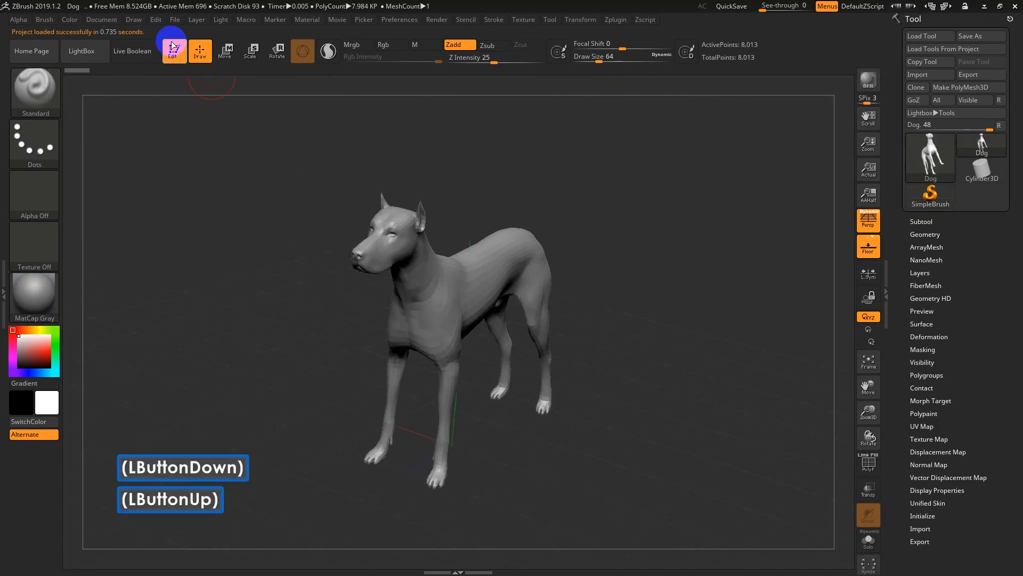
{"action": "mouse_move", "coordinate": [453, 265]}
{"action": "left_mouse_down"}
{"action": "mouse_move", "coordinate": [434, 309]}
{"action": "mouse_move", "coordinate": [550, 338]}
{"action": "mouse_move", "coordinate": [615, 340]}
{"action": "mouse_move", "coordinate": [599, 325]}
{"action": "left_mouse_up"}
{"action": "key", "text": "ctrl+z"}
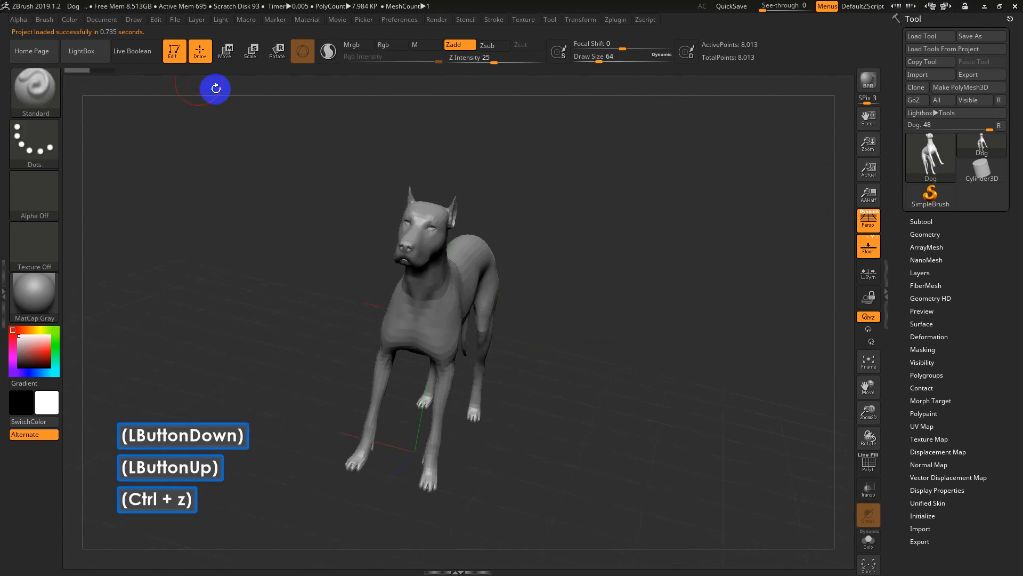
Switch the dog from 3D to 2.5D mode and place many overlapping copies across the canvas at varied sizes and angles.
{"action": "left_click", "coordinate": [173, 53]}
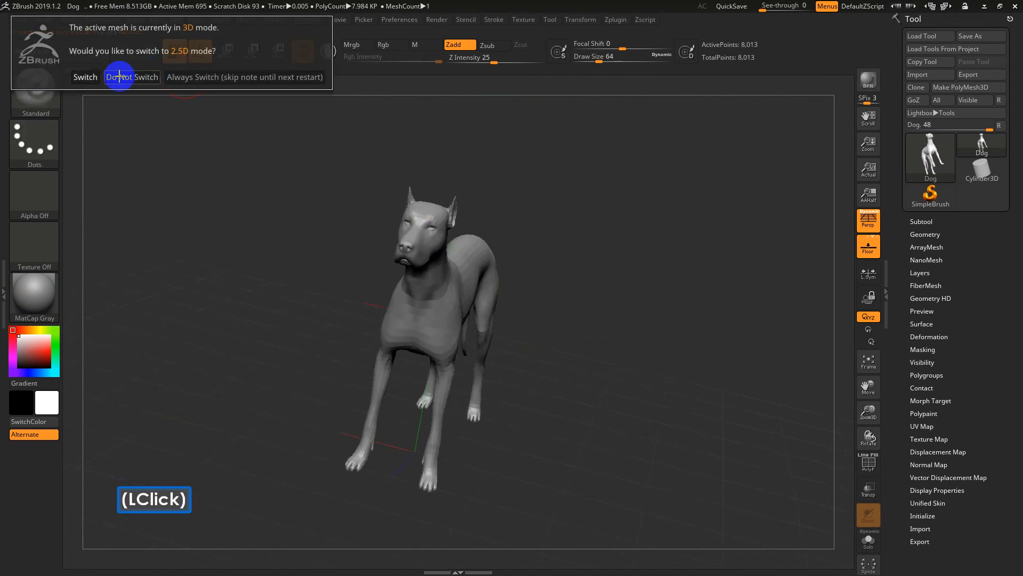
{"action": "left_click", "coordinate": [90, 77]}
{"action": "left_click_drag", "start_coordinate": [447, 247], "coordinate": [489, 285]}
{"action": "left_click_drag", "start_coordinate": [410, 241], "coordinate": [480, 371]}
{"action": "left_click_drag", "start_coordinate": [335, 205], "coordinate": [406, 273]}
{"action": "left_click_drag", "start_coordinate": [503, 213], "coordinate": [480, 330]}
{"action": "left_click_drag", "start_coordinate": [387, 213], "coordinate": [384, 304]}
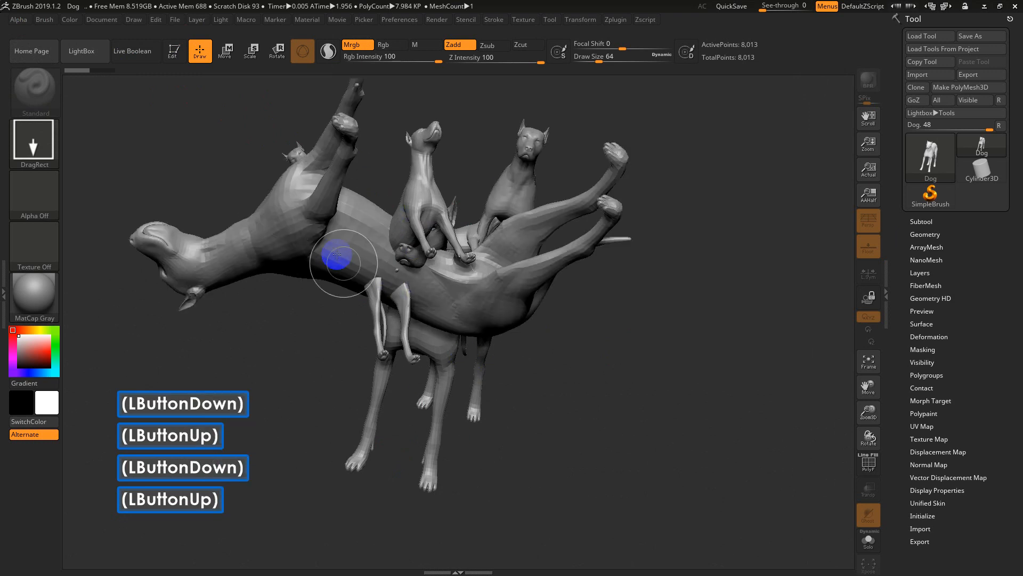
{"action": "left_click_drag", "start_coordinate": [339, 263], "coordinate": [474, 311]}
{"action": "left_click_drag", "start_coordinate": [599, 294], "coordinate": [570, 363]}
{"action": "left_click_drag", "start_coordinate": [702, 233], "coordinate": [696, 337]}
{"action": "left_click_drag", "start_coordinate": [599, 114], "coordinate": [603, 189]}
{"action": "left_click_drag", "start_coordinate": [391, 145], "coordinate": [398, 216]}
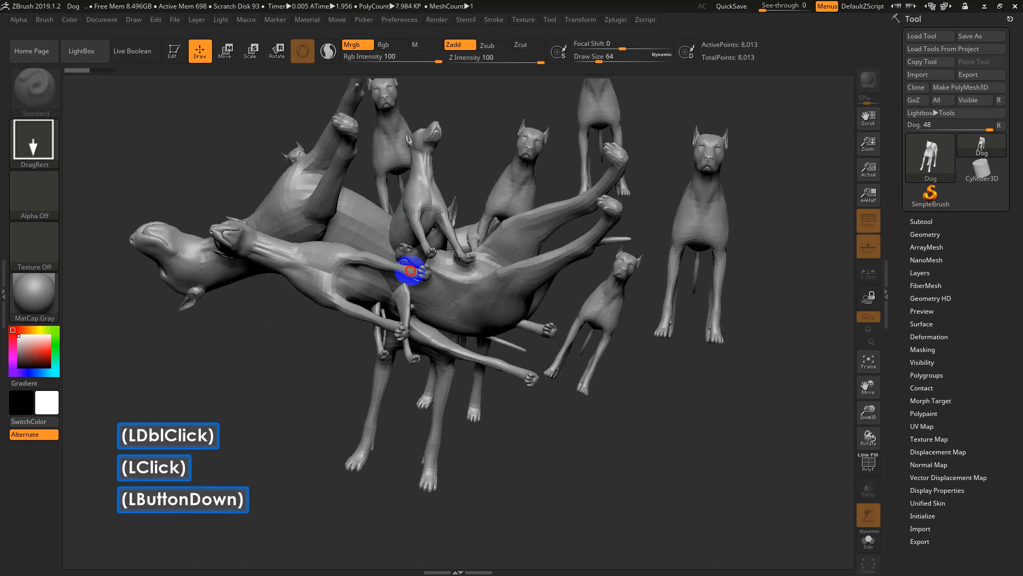
{"action": "left_click_drag", "start_coordinate": [410, 270], "coordinate": [414, 285]}
{"action": "left_click_drag", "start_coordinate": [319, 344], "coordinate": [413, 531]}
{"action": "left_click_drag", "start_coordinate": [518, 347], "coordinate": [596, 501]}
{"action": "left_click_drag", "start_coordinate": [720, 327], "coordinate": [726, 434]}
{"action": "left_click_drag", "start_coordinate": [470, 228], "coordinate": [576, 320]}
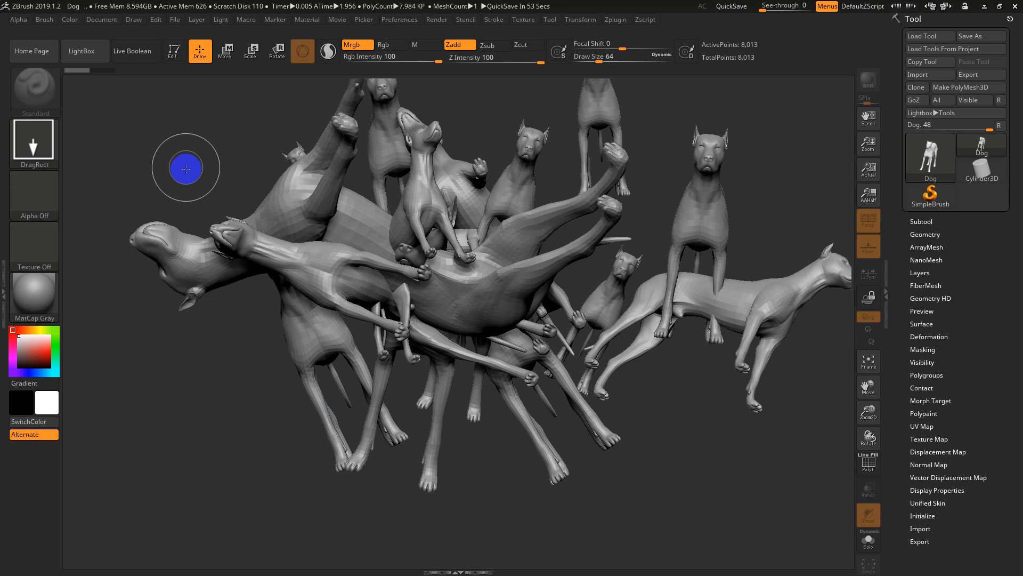
{"action": "left_click_drag", "start_coordinate": [251, 153], "coordinate": [351, 322]}
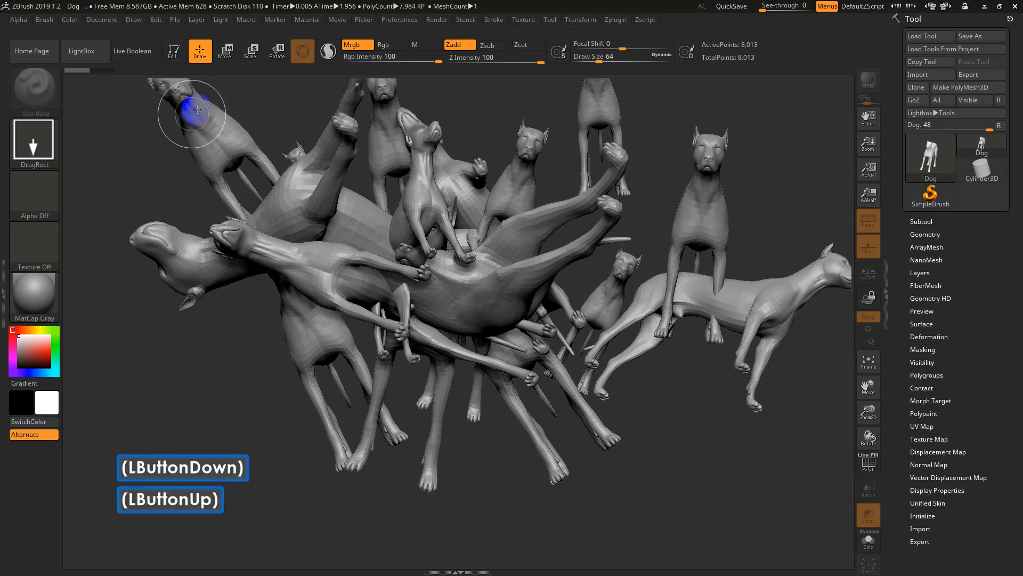
Return to Edit mode, frame the active dog, and clear the leftover 2.5D copies from the canvas.
{"action": "left_click", "coordinate": [174, 51]}
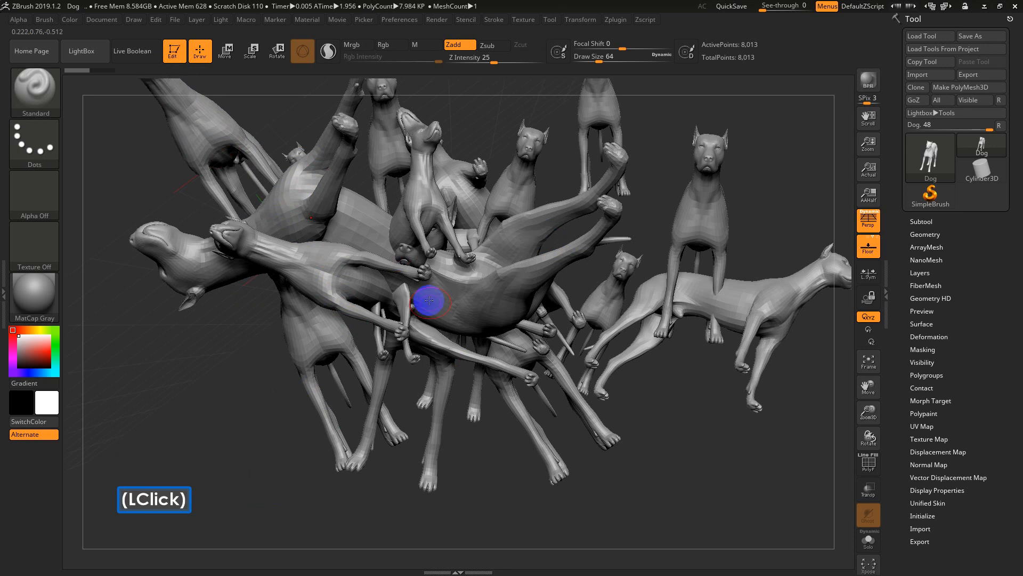
{"action": "key", "text": "f"}
{"action": "left_click_drag", "start_coordinate": [667, 401], "coordinate": [611, 407]}
{"action": "key", "text": "ctrl+n"}
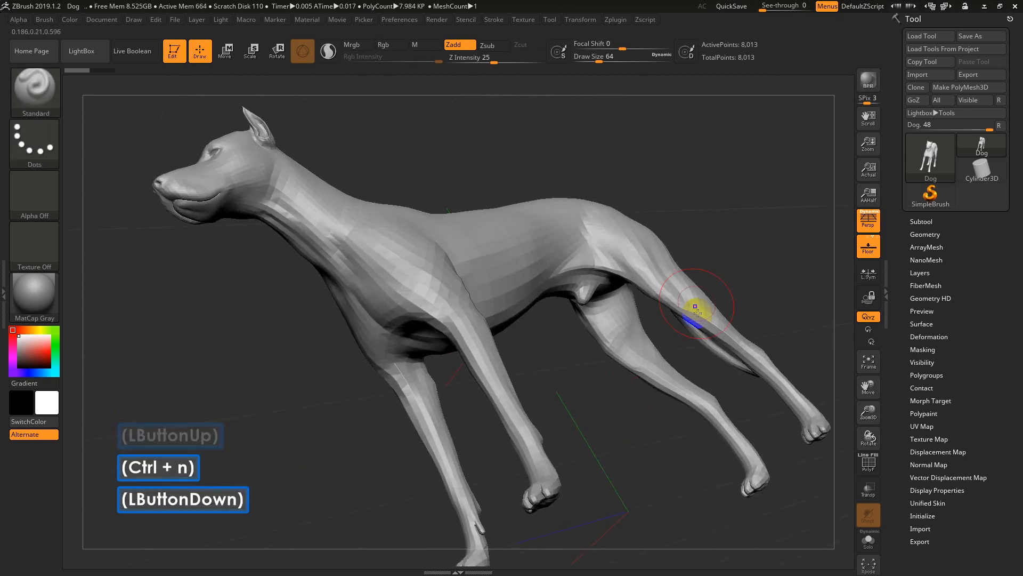
{"action": "left_click_drag", "start_coordinate": [707, 267], "coordinate": [773, 267]}
Look at the New Document command, and turn the dog to a straight front view centred on the canvas.
{"action": "left_click", "coordinate": [103, 19]}
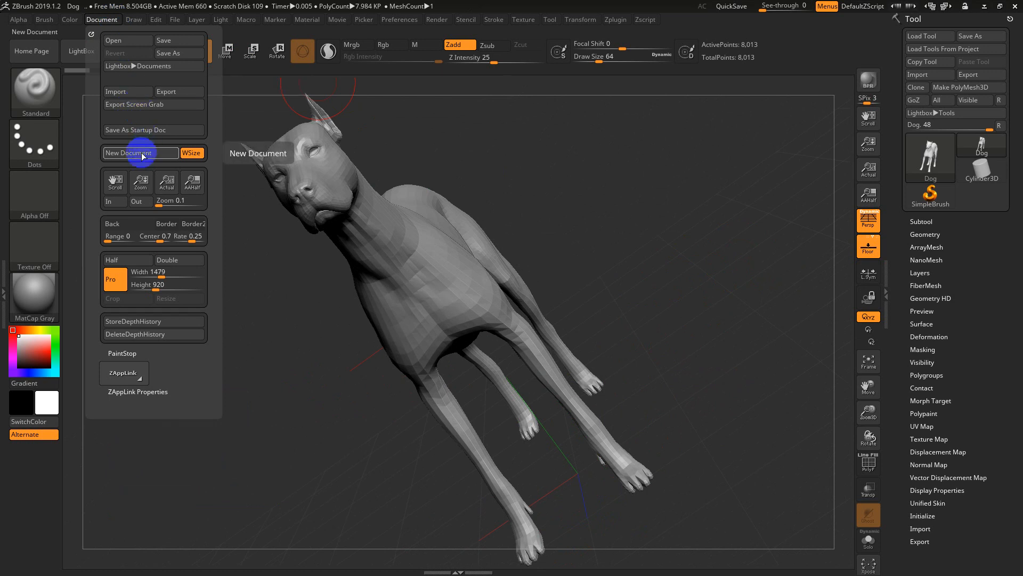
{"action": "left_click_drag", "start_coordinate": [597, 218], "coordinate": [452, 212]}
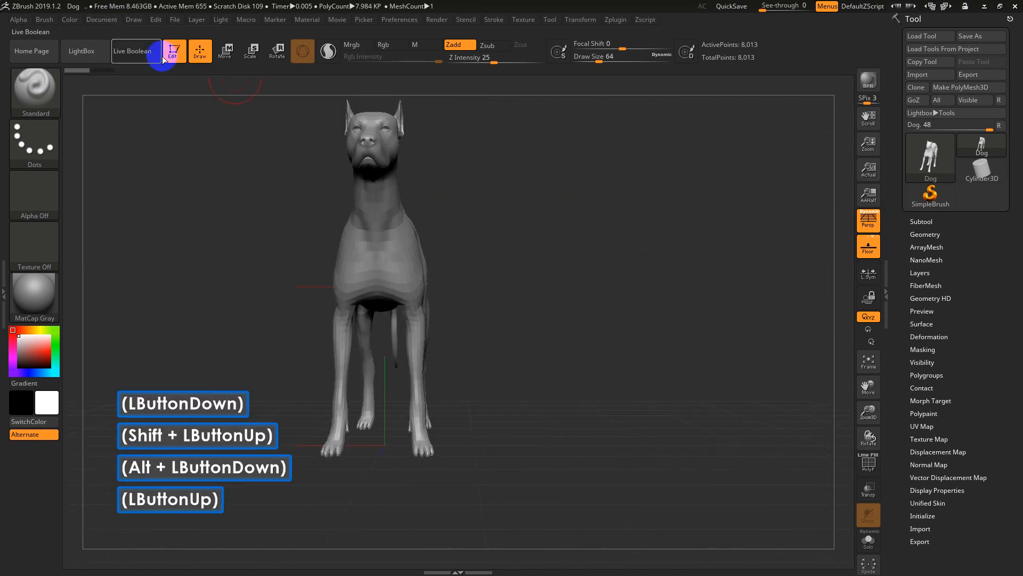
{"action": "left_click_drag", "start_coordinate": [515, 239], "coordinate": [608, 258], "text": "alt"}
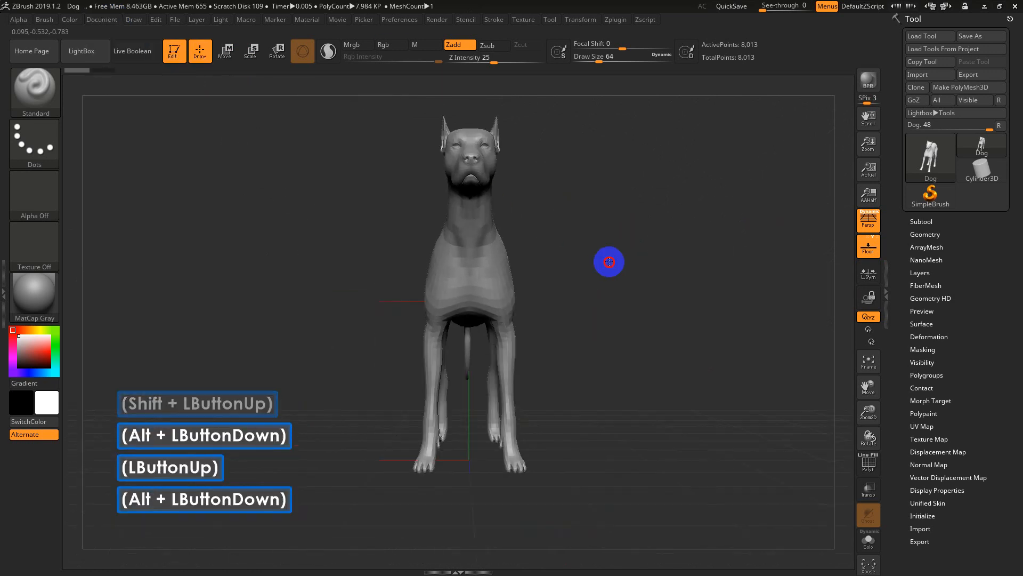
Switch to 2.5D mode and place six smaller dog copies around the large front-facing dog.
{"action": "left_click", "coordinate": [174, 53]}
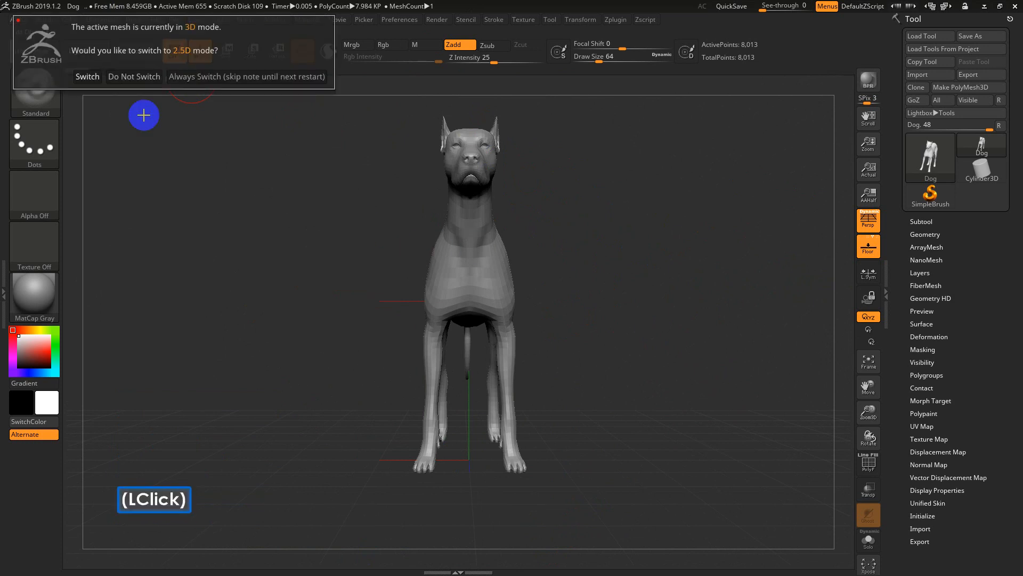
{"action": "left_click", "coordinate": [200, 78]}
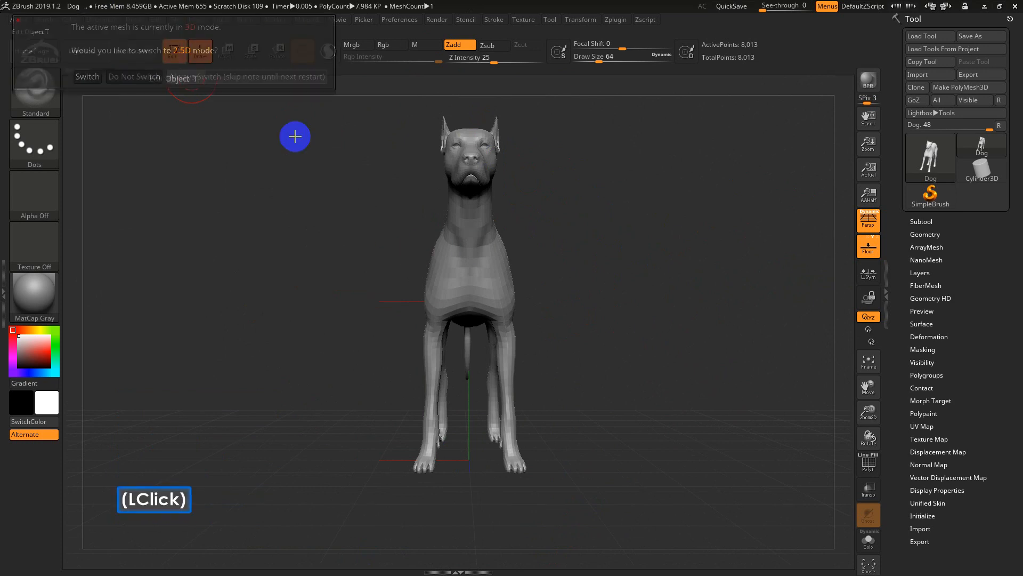
{"action": "left_click_drag", "start_coordinate": [420, 255], "coordinate": [478, 338]}
{"action": "left_click_drag", "start_coordinate": [337, 264], "coordinate": [422, 365]}
{"action": "left_click_drag", "start_coordinate": [520, 270], "coordinate": [549, 392]}
{"action": "left_click_drag", "start_coordinate": [642, 242], "coordinate": [580, 408]}
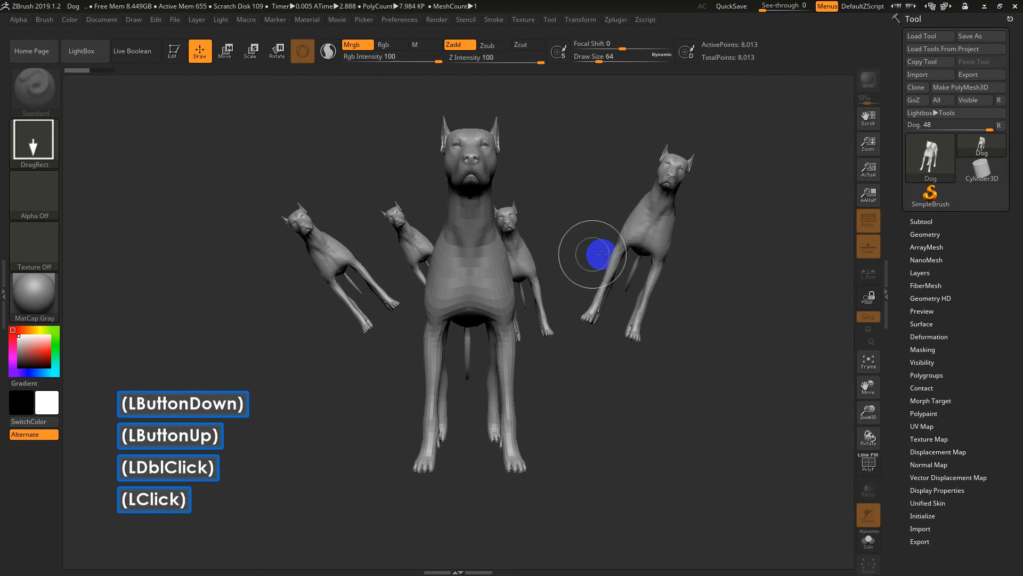
{"action": "left_click_drag", "start_coordinate": [558, 288], "coordinate": [582, 404]}
{"action": "left_click_drag", "start_coordinate": [369, 253], "coordinate": [401, 347]}
Return to Edit mode, clear all the dropped copies, and frame the remaining editable dog in a three-quarter view.
{"action": "left_click", "coordinate": [174, 53]}
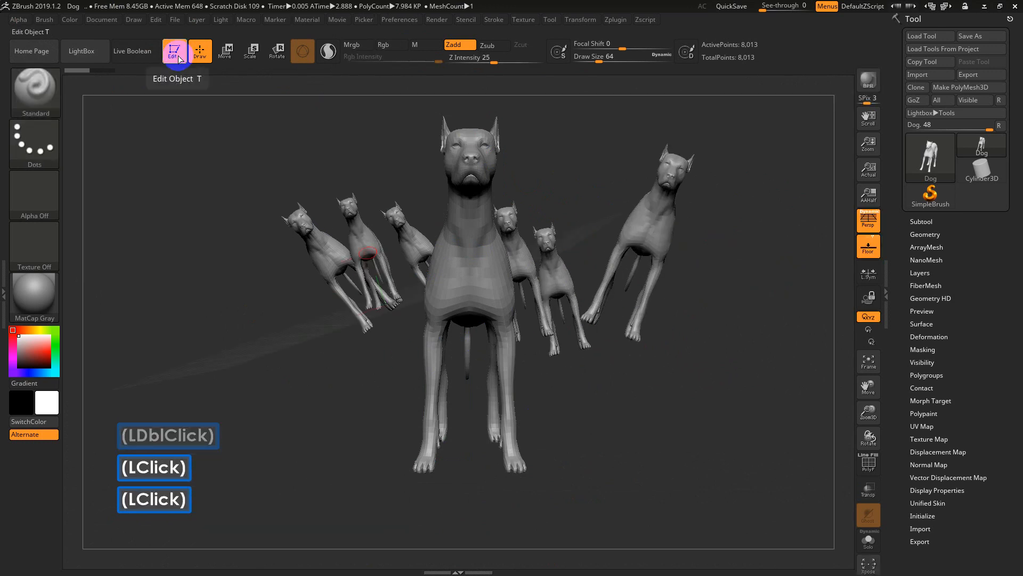
{"action": "key", "text": "ctrl"}
{"action": "key", "text": "ctrl+n"}
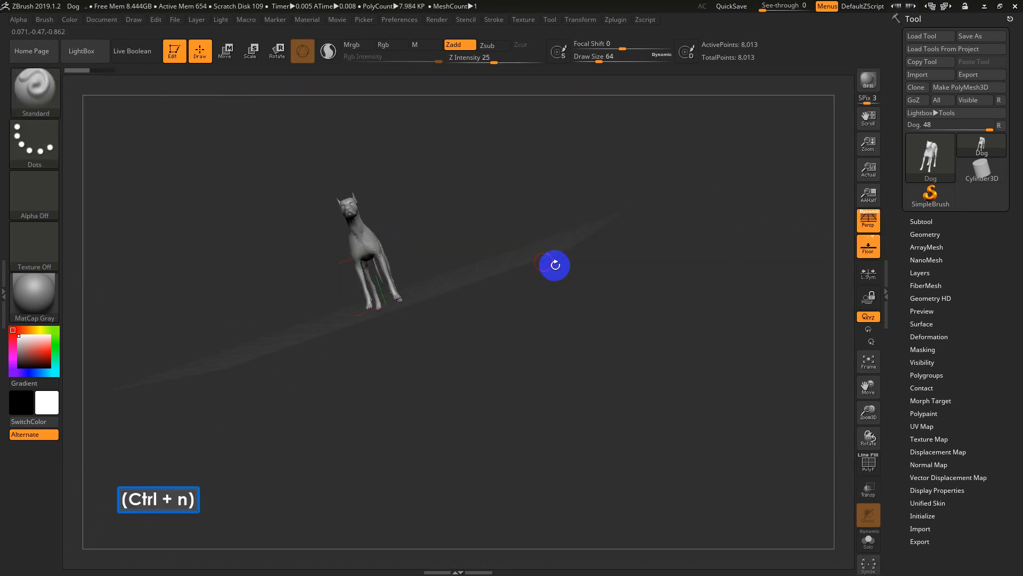
{"action": "key", "text": "f"}
{"action": "key", "text": "Caps_Lock"}
{"action": "left_click_drag", "start_coordinate": [560, 274], "coordinate": [608, 249]}
{"action": "left_click_drag", "start_coordinate": [527, 204], "coordinate": [634, 290]}
{"action": "left_click_drag", "start_coordinate": [635, 290], "coordinate": [617, 327], "text": "alt"}
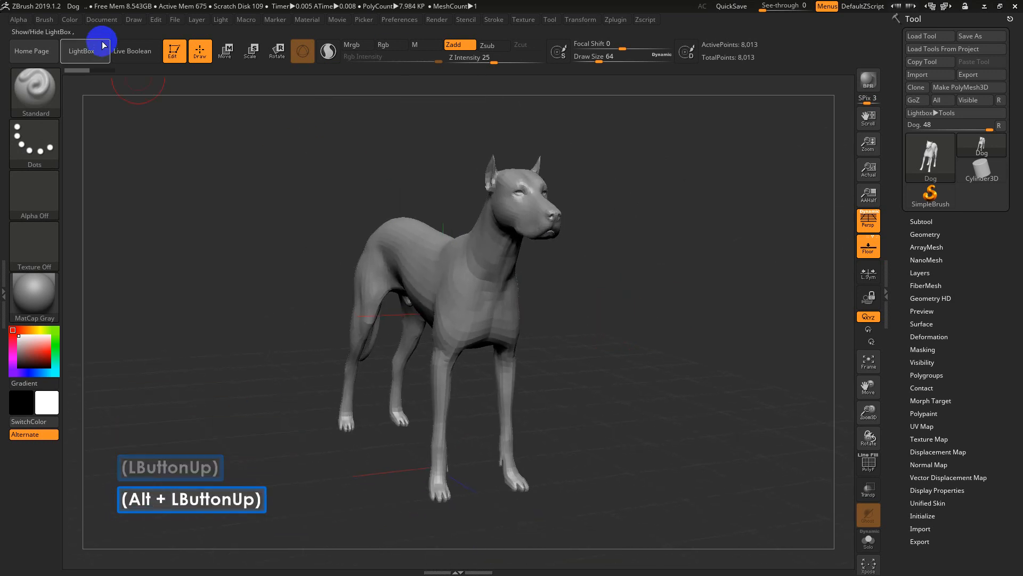
Bring up the choice between saving the document and saving the active tool, and cancel it.
{"action": "left_click", "coordinate": [101, 20]}
{"action": "left_click", "coordinate": [167, 49]}
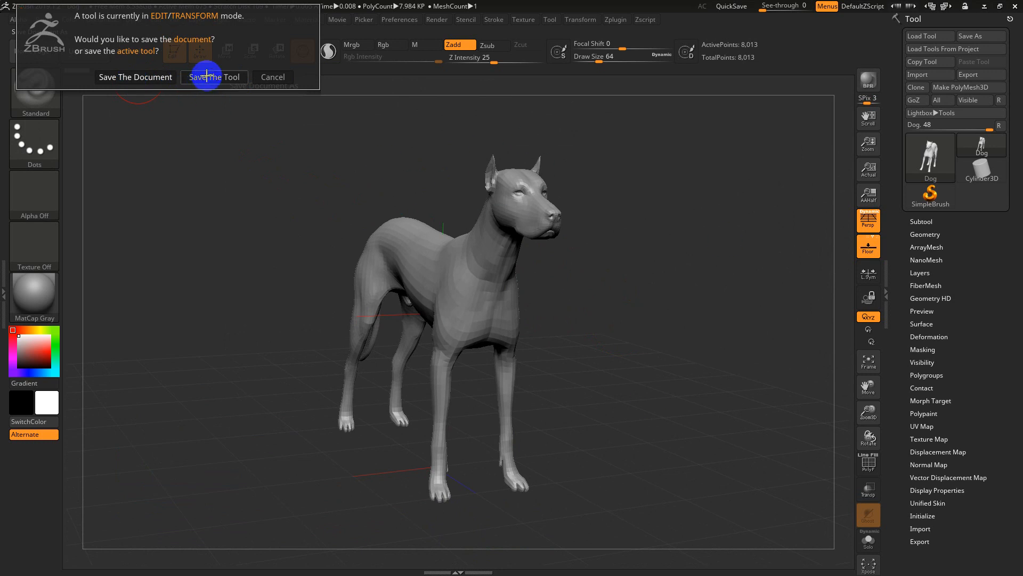
{"action": "left_click", "coordinate": [277, 77]}
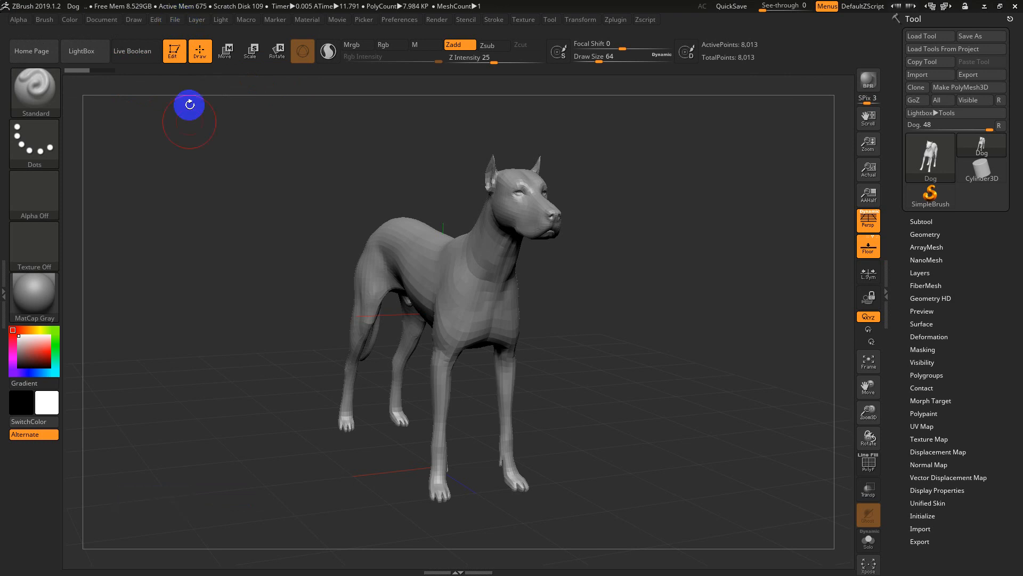
Show the sample projects in LightBox, switch to its tool files, and select Dog.ZTL.
{"action": "key", "text": "comma"}
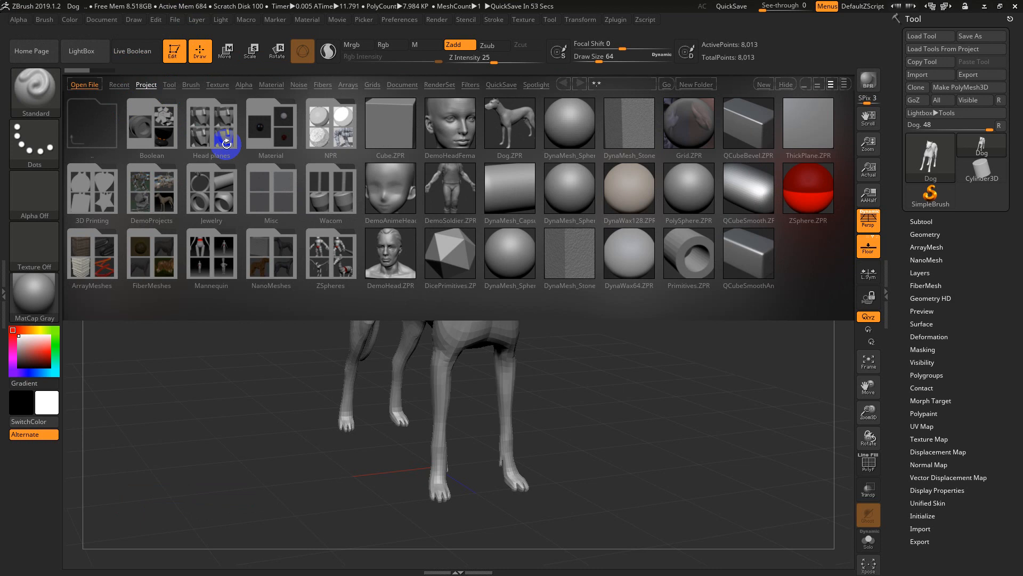
{"action": "left_click", "coordinate": [168, 85]}
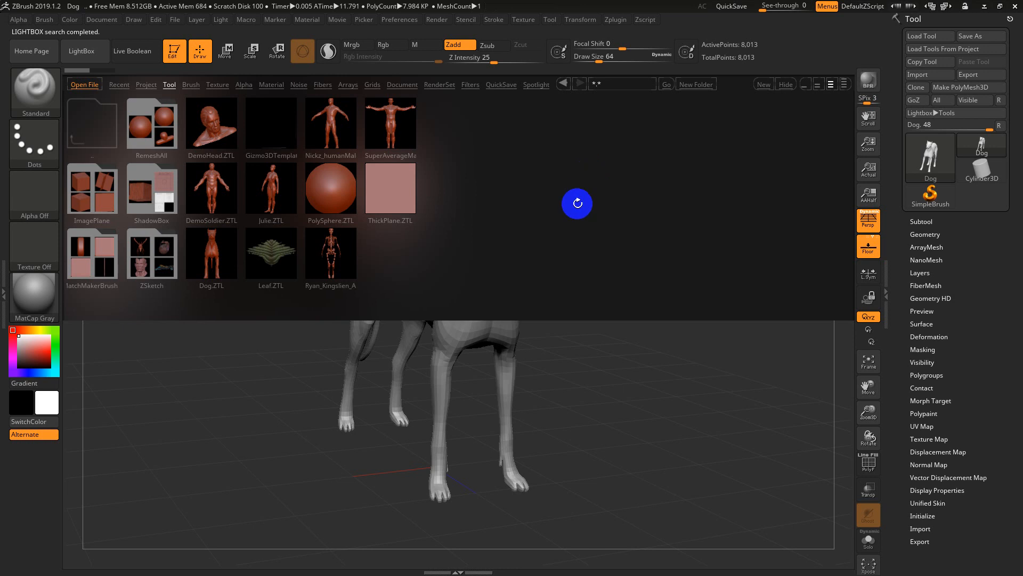
{"action": "left_click", "coordinate": [220, 254]}
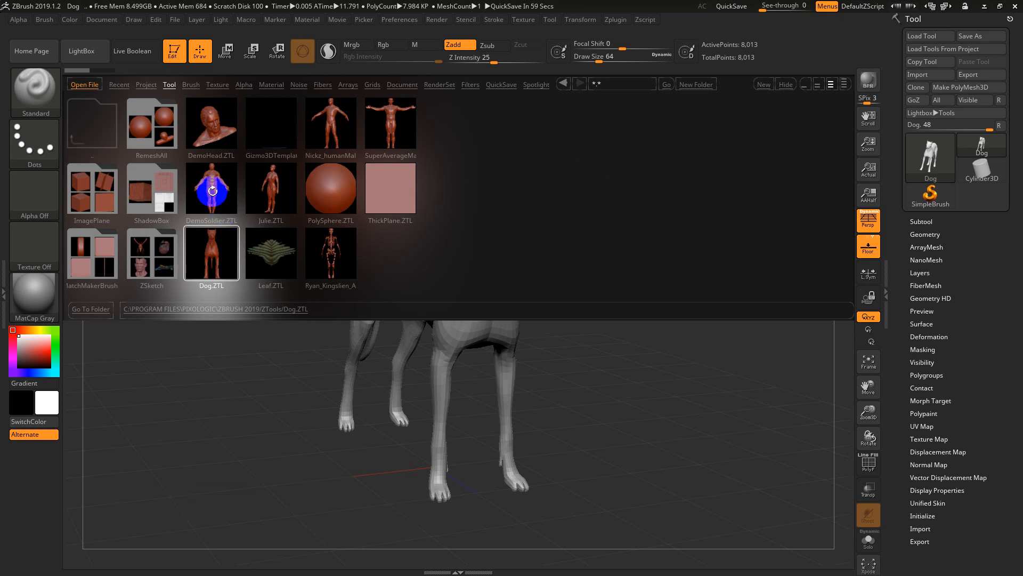
Turn off including undo history with saved projects, and look at the Store Config preference.
{"action": "left_click", "coordinate": [175, 20]}
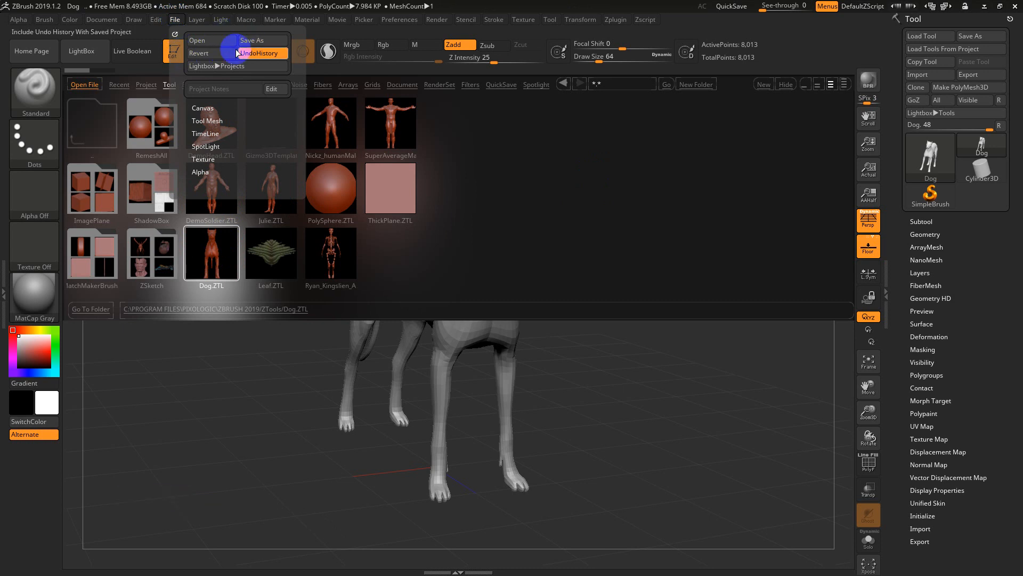
{"action": "left_click", "coordinate": [272, 55]}
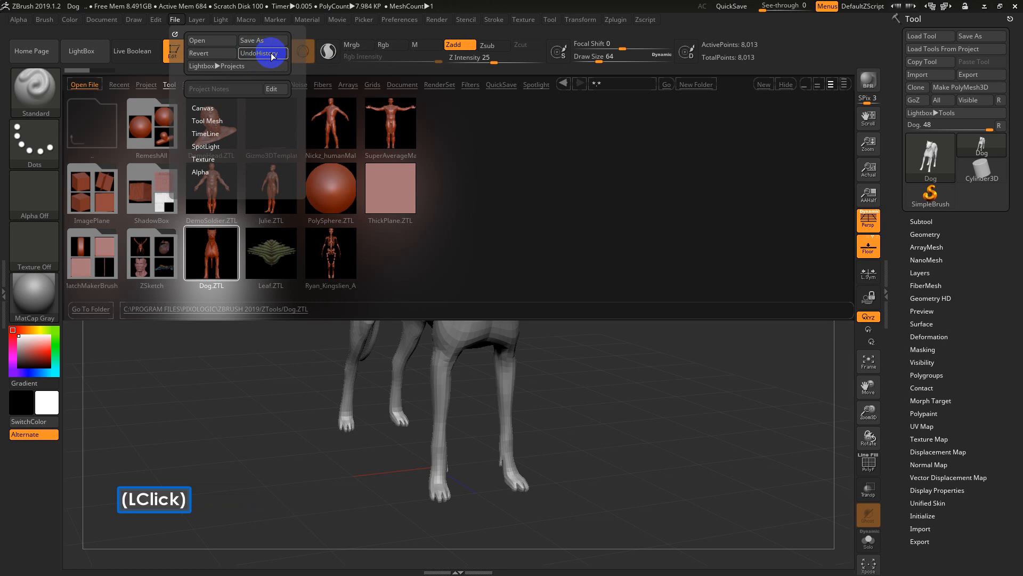
{"action": "left_click", "coordinate": [410, 21]}
{"action": "left_click", "coordinate": [411, 37]}
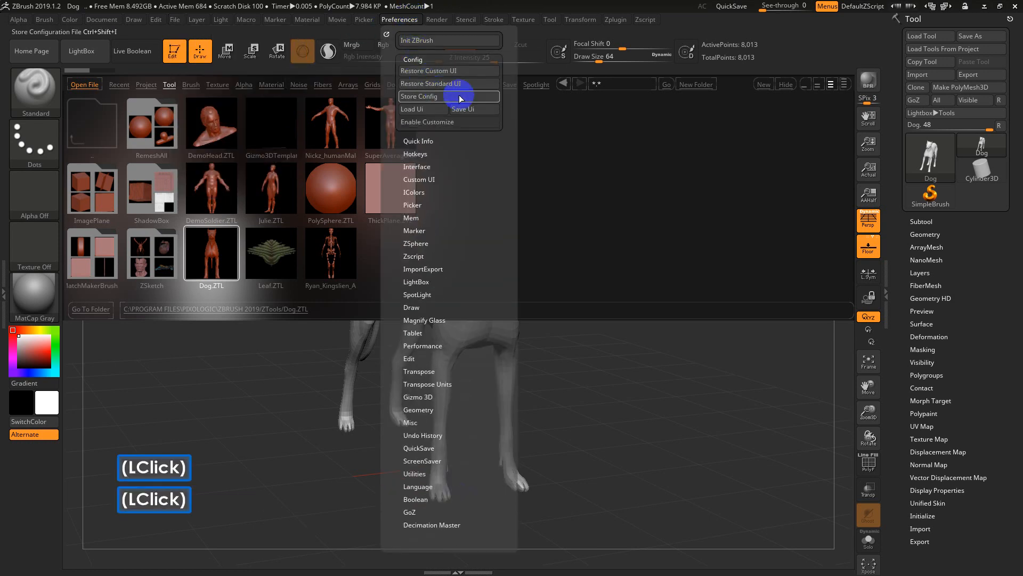
{"action": "left_click", "coordinate": [421, 19]}
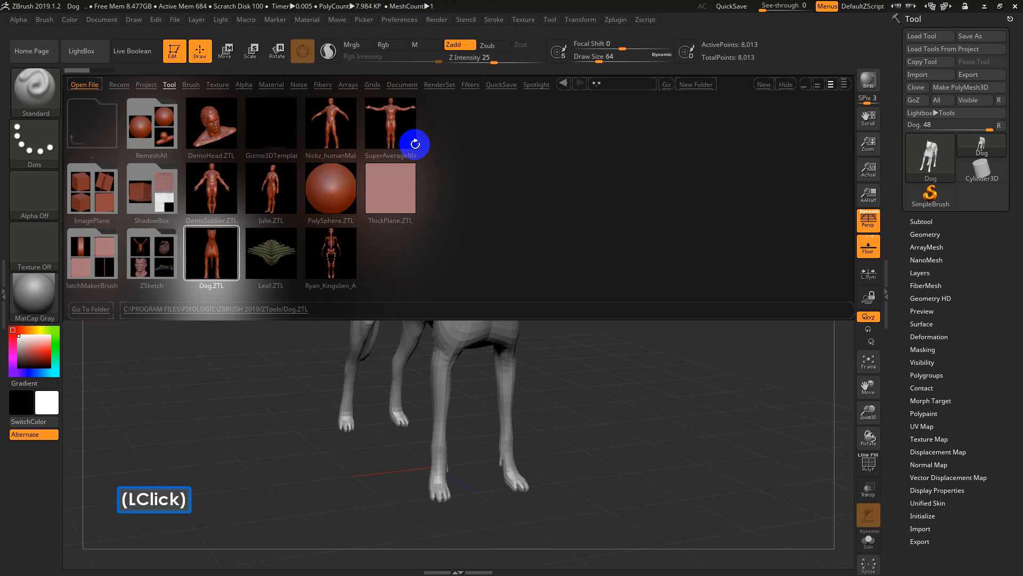
Look at the save dialog for the dog tool in the ZTools folder, and close it.
{"action": "left_click", "coordinate": [984, 36]}
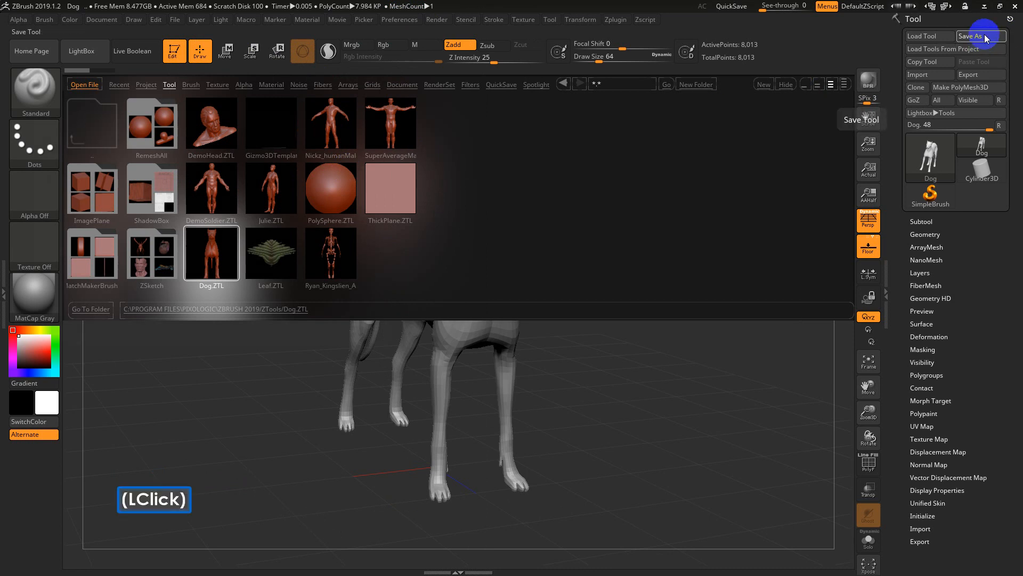
{"action": "scroll", "coordinate": [210, 272], "scroll_direction": "down", "scroll_amount": 3}
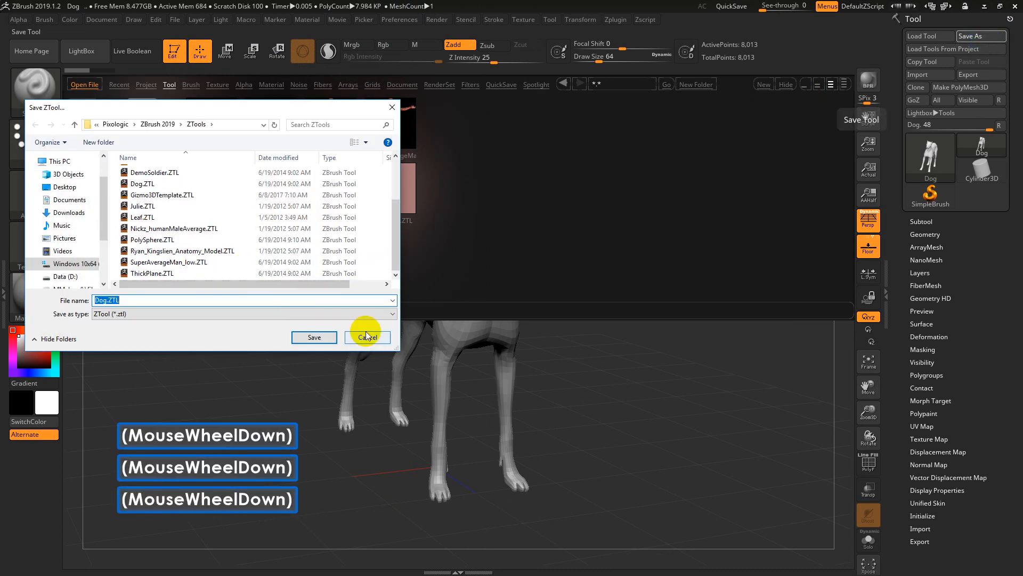
{"action": "left_click", "coordinate": [314, 336]}
Load the tool Old_Guy_Feb1_09.ZTL from the 2018 folder within _My Models on OneDrive.
{"action": "left_click", "coordinate": [928, 35]}
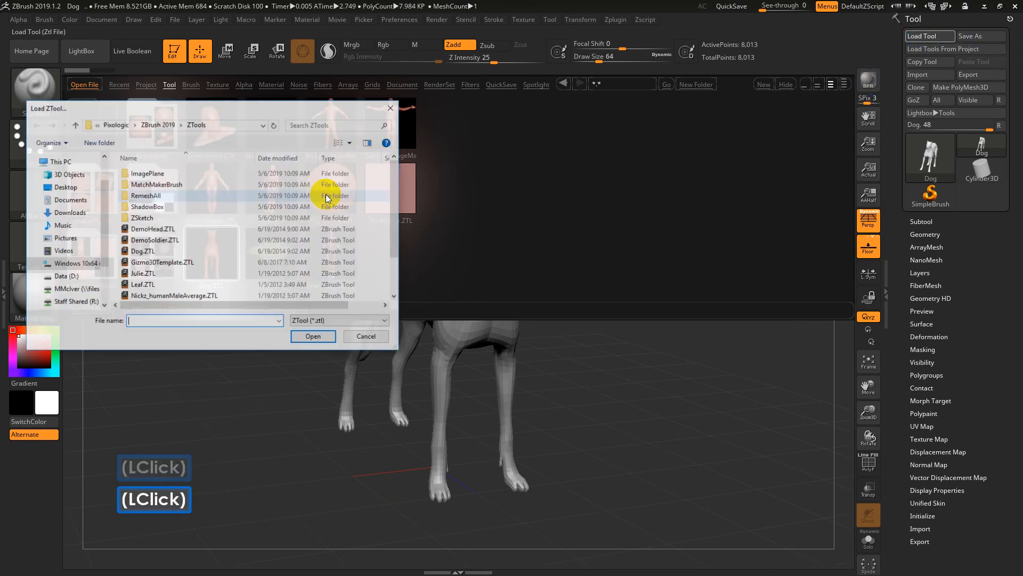
{"action": "scroll", "coordinate": [64, 196], "scroll_direction": "up", "scroll_amount": 3}
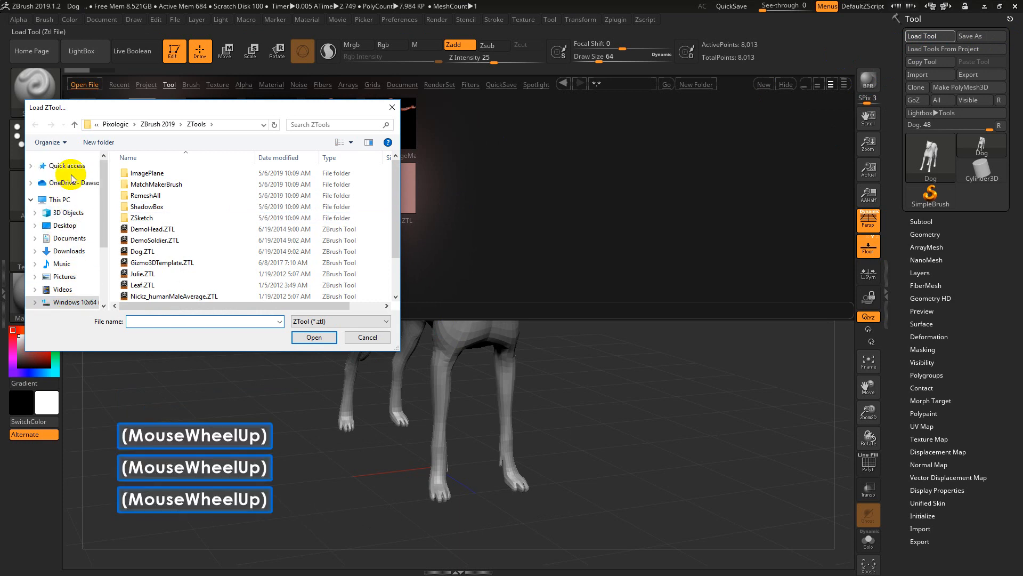
{"action": "left_click", "coordinate": [67, 183]}
{"action": "scroll", "coordinate": [161, 245], "scroll_direction": "down", "scroll_amount": 3}
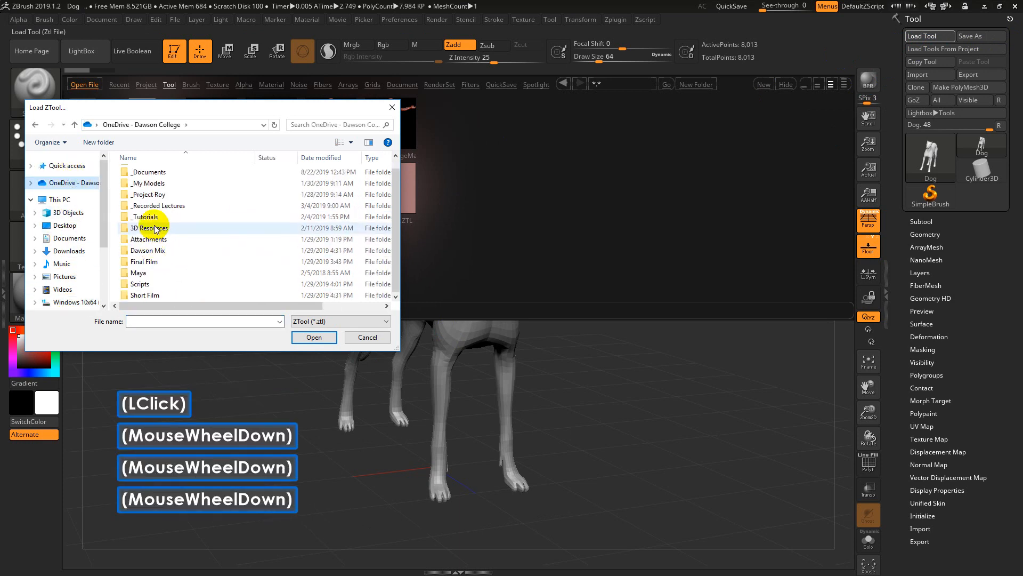
{"action": "double_click", "coordinate": [155, 184]}
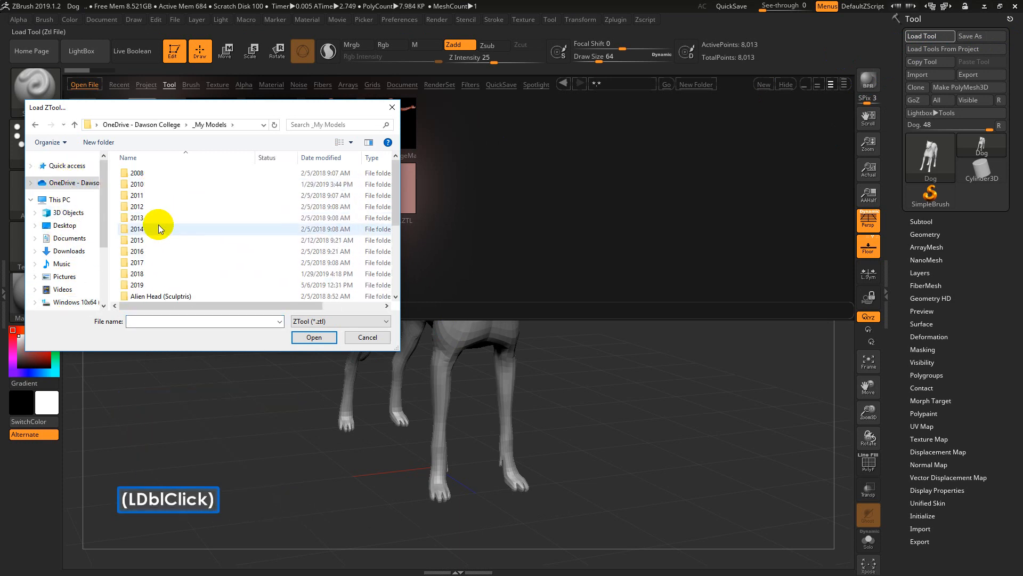
{"action": "double_click", "coordinate": [145, 273]}
{"action": "scroll", "coordinate": [171, 232], "scroll_direction": "down", "scroll_amount": 2}
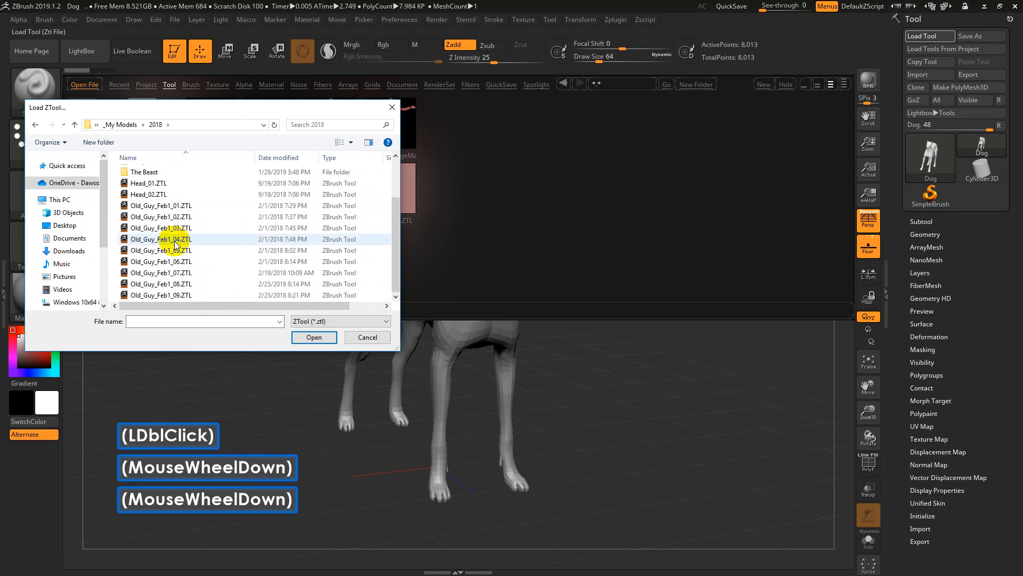
{"action": "scroll", "coordinate": [169, 237], "scroll_direction": "down", "scroll_amount": 2}
{"action": "double_click", "coordinate": [167, 294]}
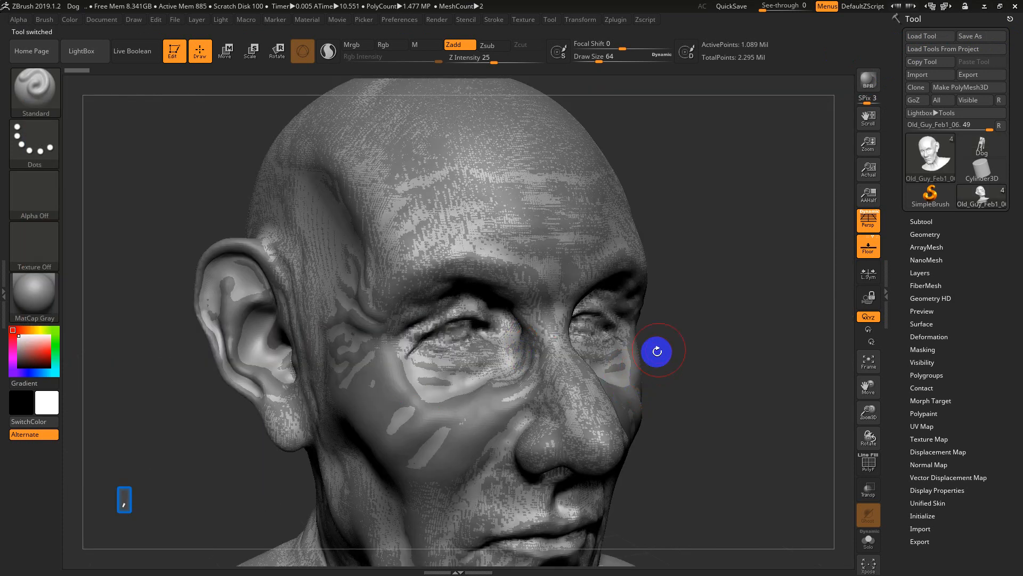
Frame the old man's bust, inspect its polyframe, isolate the head with Solo, and turn it to a front view.
{"action": "key", "text": "f"}
{"action": "key", "text": "shift+f"}
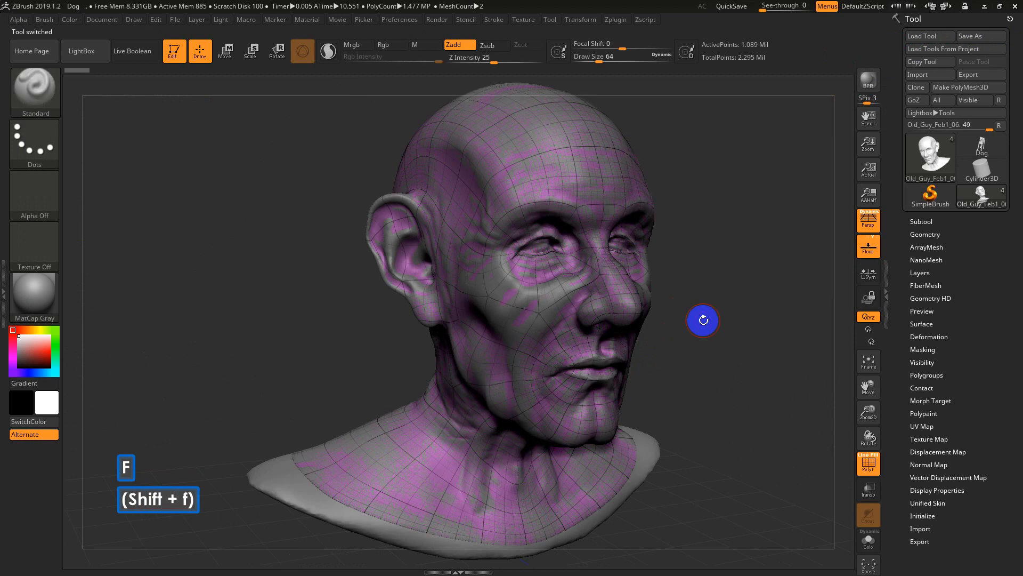
{"action": "mouse_move", "coordinate": [701, 315]}
{"action": "left_mouse_down"}
{"action": "mouse_move", "coordinate": [670, 324]}
{"action": "mouse_move", "coordinate": [704, 326]}
{"action": "left_mouse_up"}
{"action": "left_click", "coordinate": [868, 540]}
{"action": "mouse_move", "coordinate": [744, 353]}
{"action": "left_mouse_down"}
{"action": "mouse_move", "coordinate": [769, 357]}
{"action": "mouse_move", "coordinate": [736, 357]}
{"action": "left_mouse_up"}
{"action": "key", "text": "shift+f"}
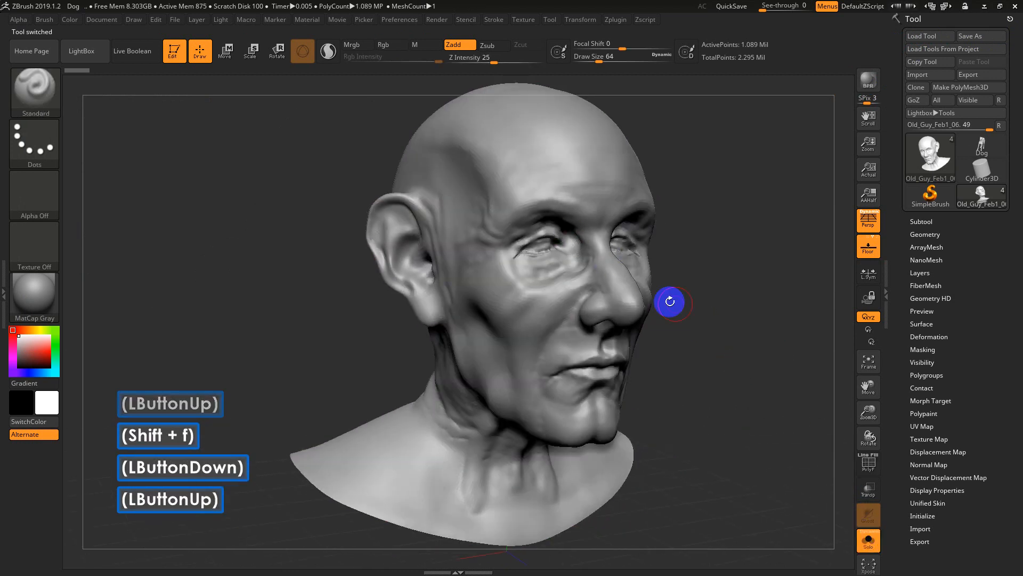
{"action": "mouse_move", "coordinate": [669, 299]}
{"action": "left_mouse_down"}
{"action": "mouse_move", "coordinate": [701, 306]}
{"action": "mouse_move", "coordinate": [656, 320]}
{"action": "mouse_move", "coordinate": [828, 140]}
{"action": "left_mouse_up"}
Look through the numbered Old_Guy versions in the tool's save dialog, and cancel without saving.
{"action": "left_click", "coordinate": [980, 36]}
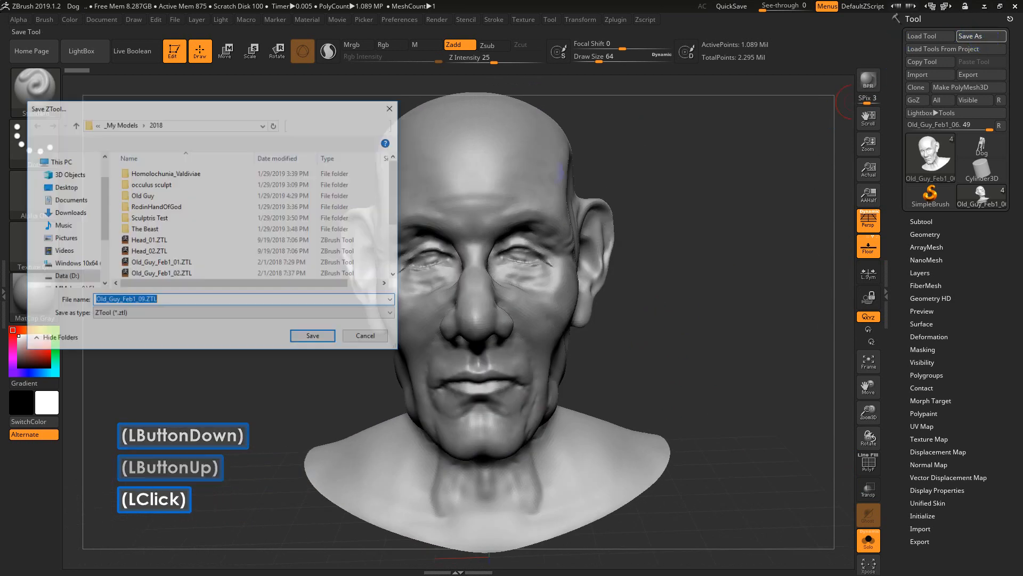
{"action": "scroll", "coordinate": [213, 240], "scroll_direction": "down", "scroll_amount": 4}
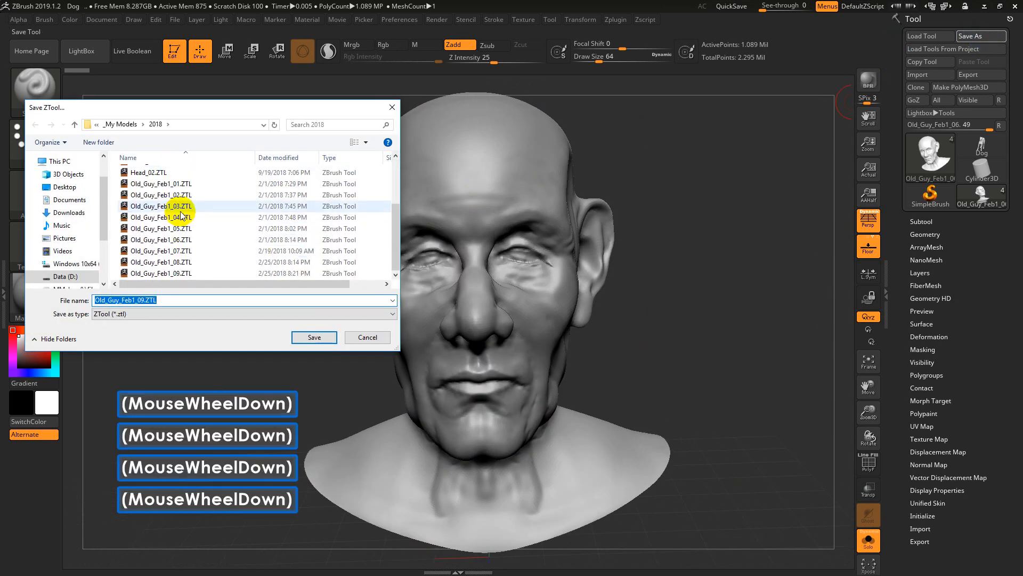
{"action": "scroll", "coordinate": [187, 261], "scroll_direction": "down", "scroll_amount": 2}
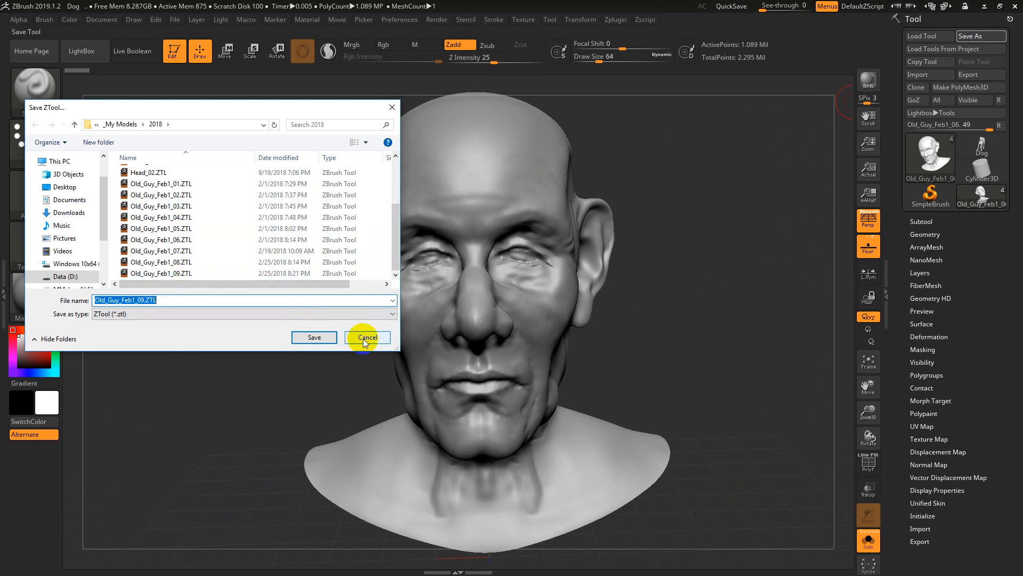
{"action": "scroll", "coordinate": [228, 235], "scroll_direction": "up", "scroll_amount": 4}
{"action": "double_click", "coordinate": [162, 183]}
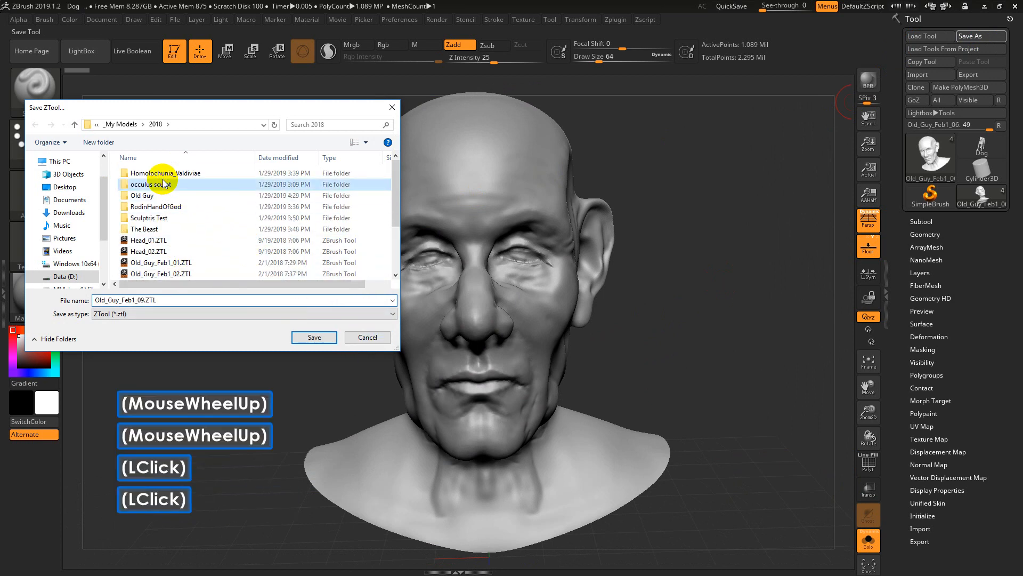
{"action": "left_click", "coordinate": [365, 339]}
Turn off Solo for the bust and view it from a three-quarter side angle.
{"action": "left_click_drag", "start_coordinate": [684, 302], "coordinate": [678, 267], "text": "alt"}
{"action": "left_click_drag", "start_coordinate": [652, 277], "coordinate": [700, 307]}
{"action": "left_click", "coordinate": [868, 542]}
{"action": "left_click_drag", "start_coordinate": [713, 372], "coordinate": [716, 414], "text": "alt"}
Bring up LightBox again and compare its project and tool files, finishing on the projects.
{"action": "key", "text": "comma"}
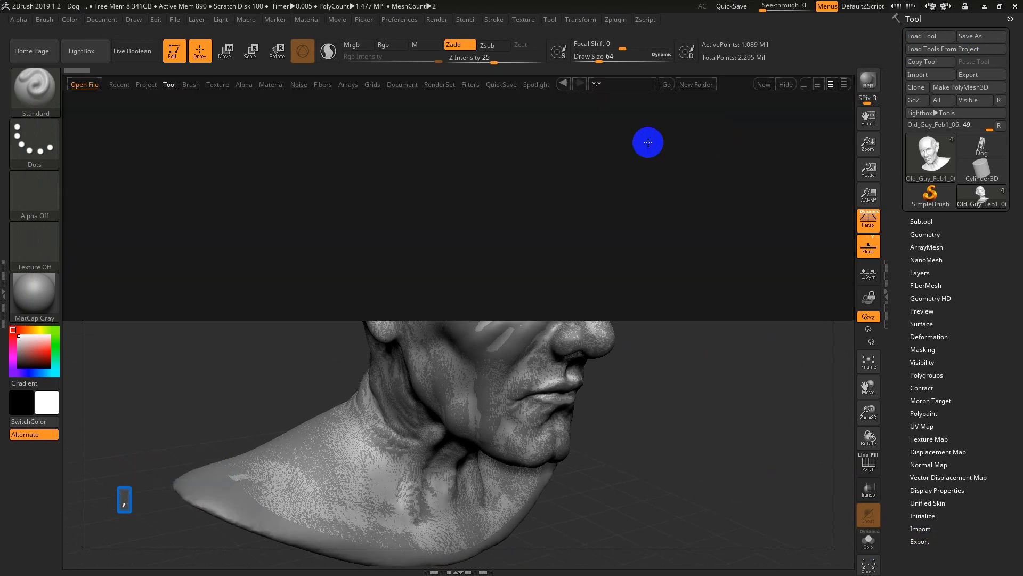
{"action": "left_click", "coordinate": [146, 86]}
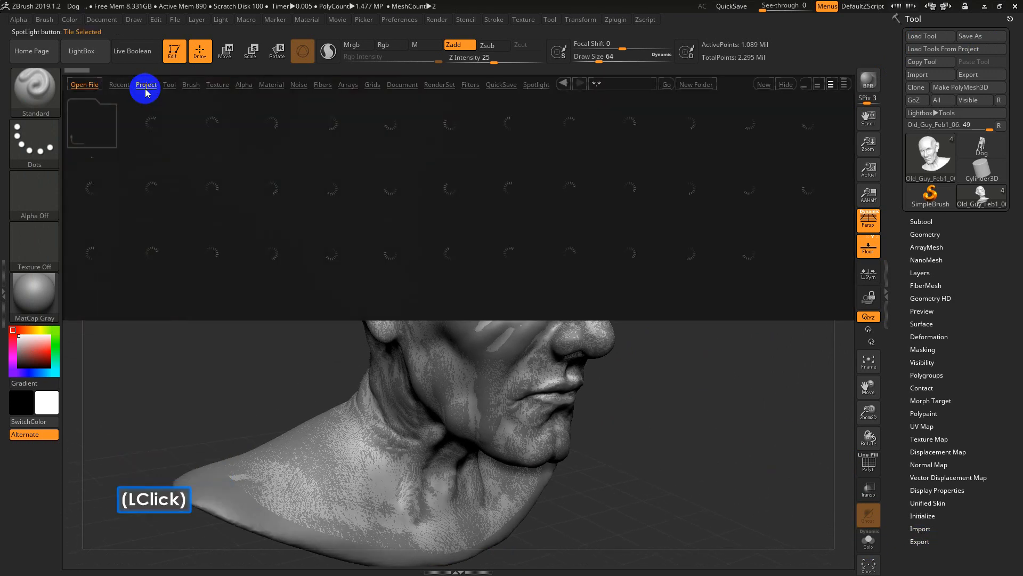
{"action": "left_click", "coordinate": [169, 86]}
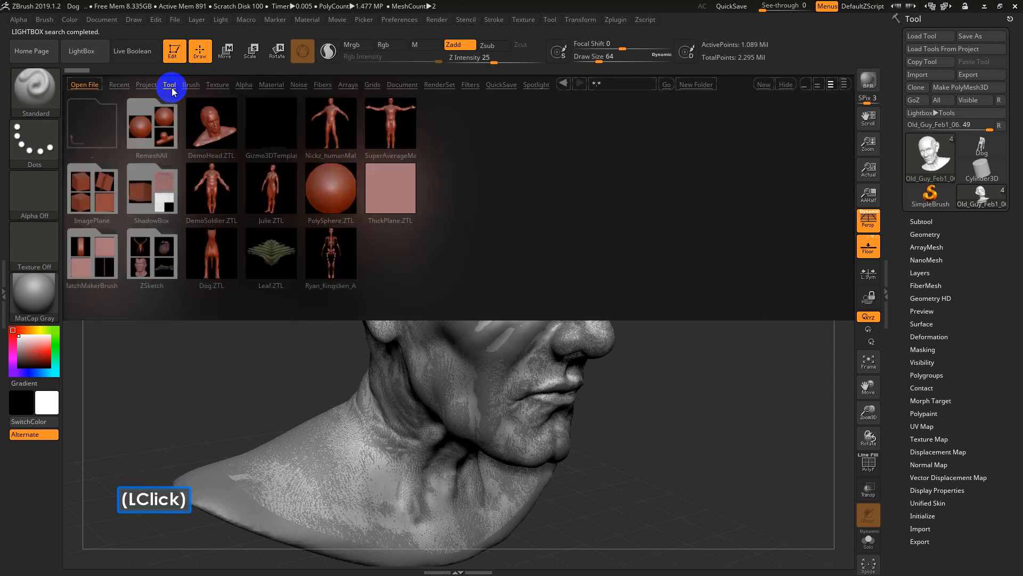
{"action": "left_click", "coordinate": [145, 85]}
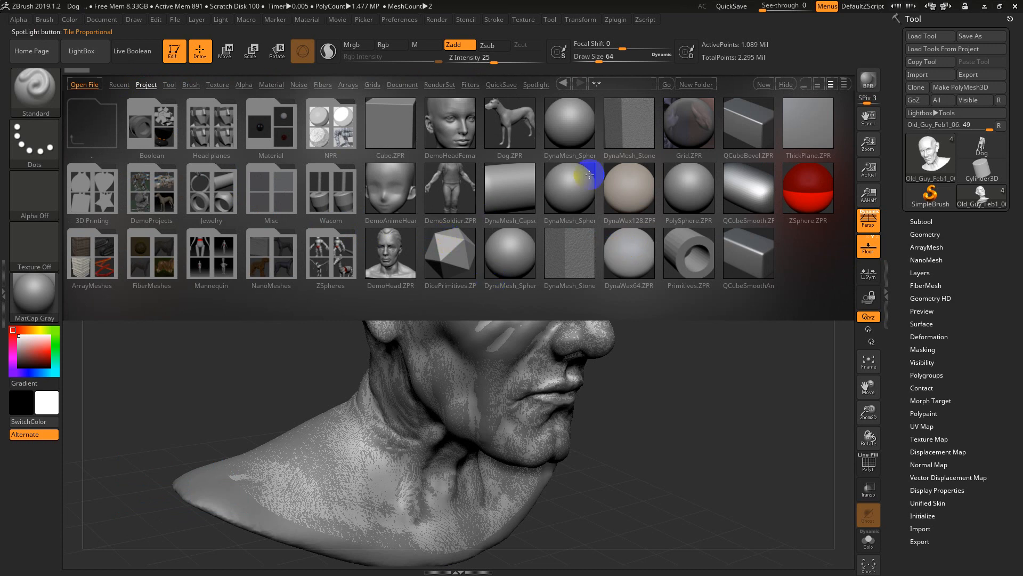
Examine the DynaMesh sphere projects at resolutions 32, 64 and 128, along with the DynaWax128 and PolySphere projects.
{"action": "left_click", "coordinate": [568, 187]}
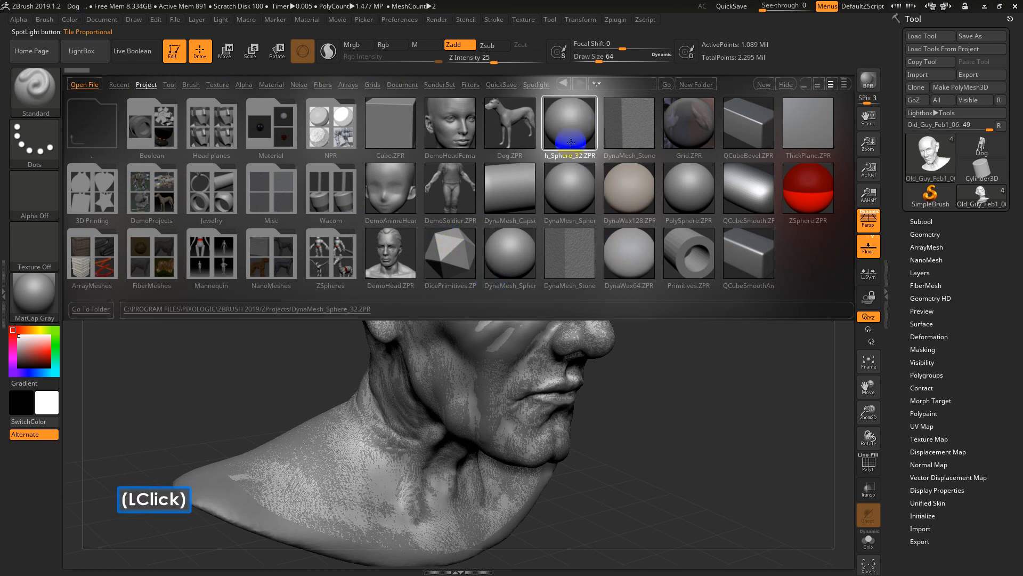
{"action": "left_click", "coordinate": [568, 187]}
{"action": "left_click", "coordinate": [513, 252]}
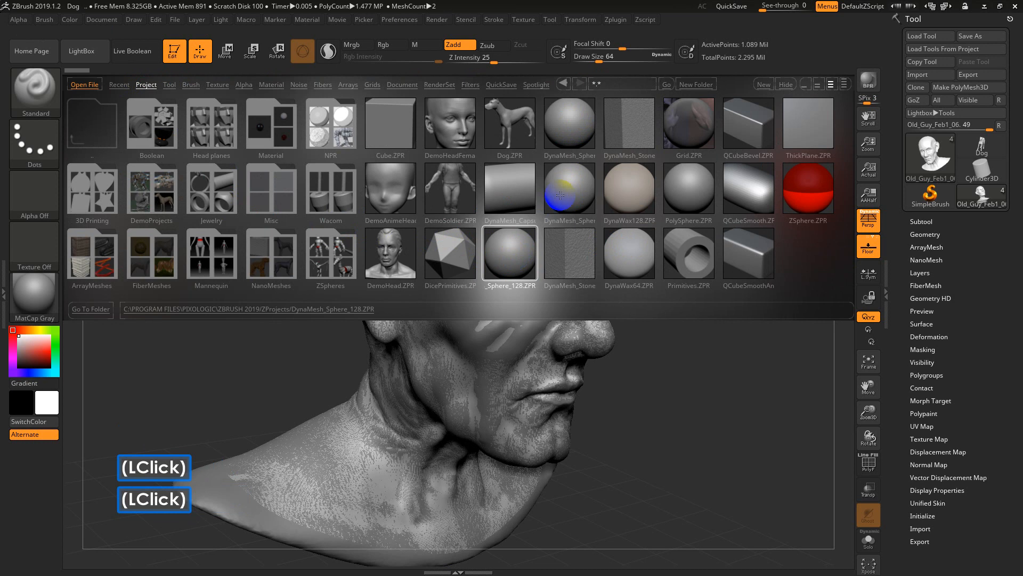
{"action": "left_click", "coordinate": [559, 200]}
{"action": "left_click", "coordinate": [570, 136]}
{"action": "left_click", "coordinate": [565, 204]}
{"action": "left_click", "coordinate": [493, 261]}
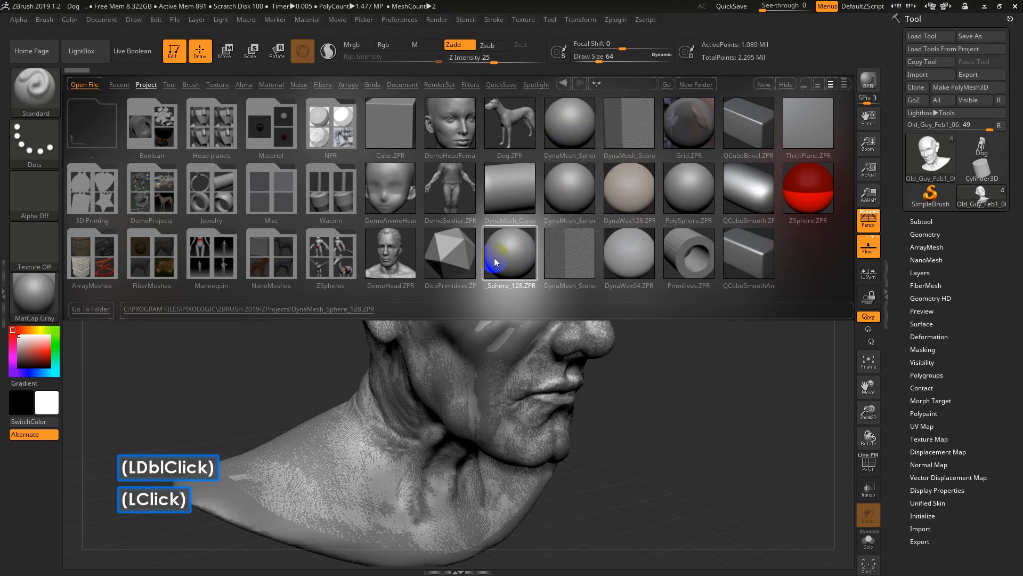
{"action": "left_click", "coordinate": [568, 121]}
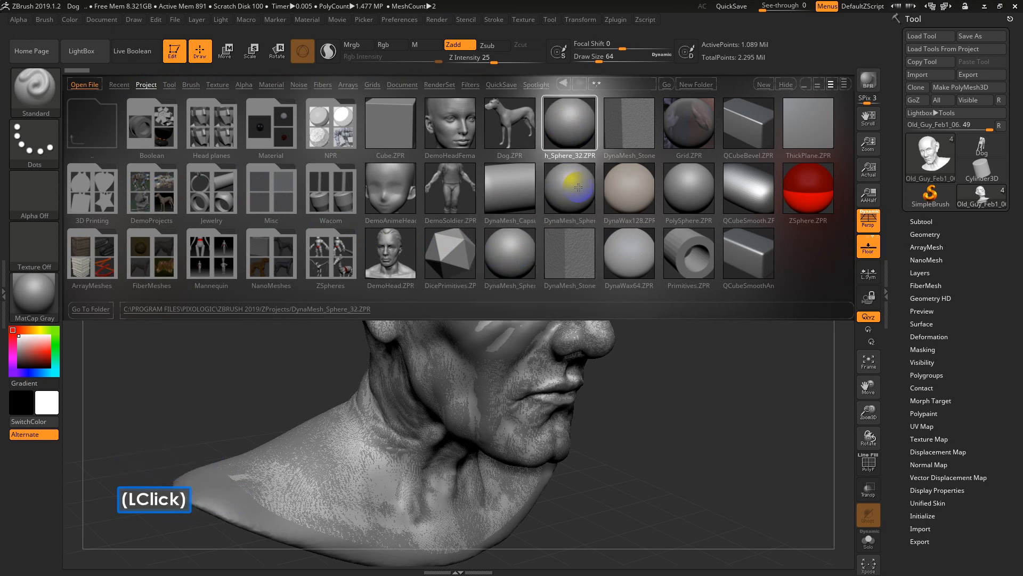
{"action": "left_click", "coordinate": [578, 187]}
{"action": "left_click", "coordinate": [512, 246]}
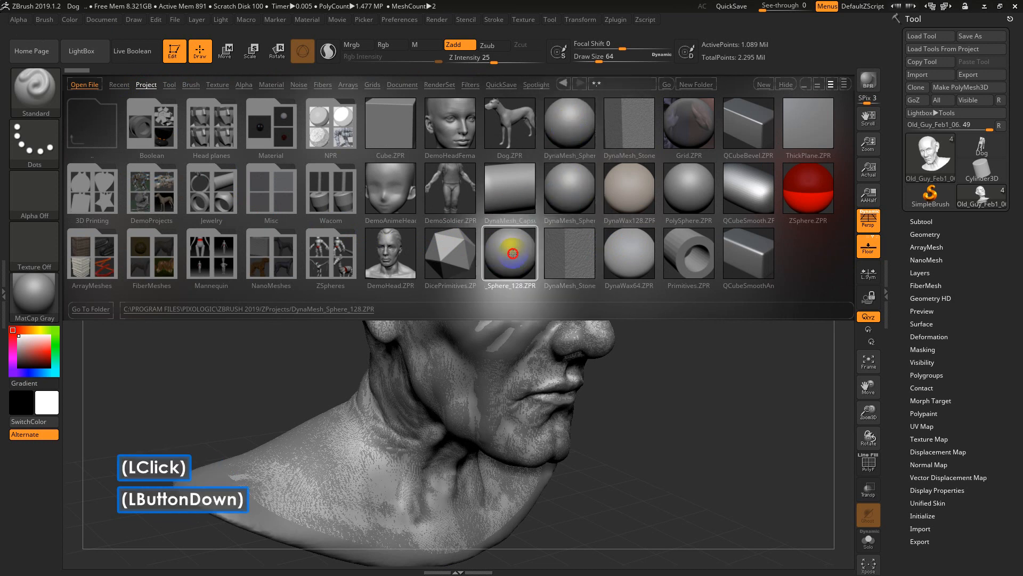
{"action": "left_click", "coordinate": [632, 205]}
{"action": "left_click", "coordinate": [684, 191]}
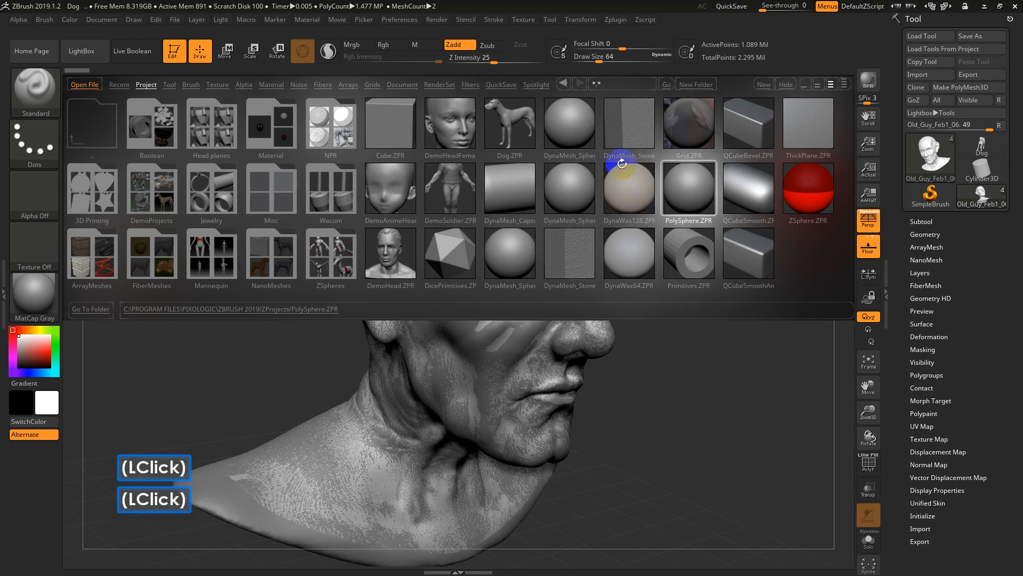
{"action": "left_click", "coordinate": [628, 194]}
{"action": "left_click", "coordinate": [560, 197]}
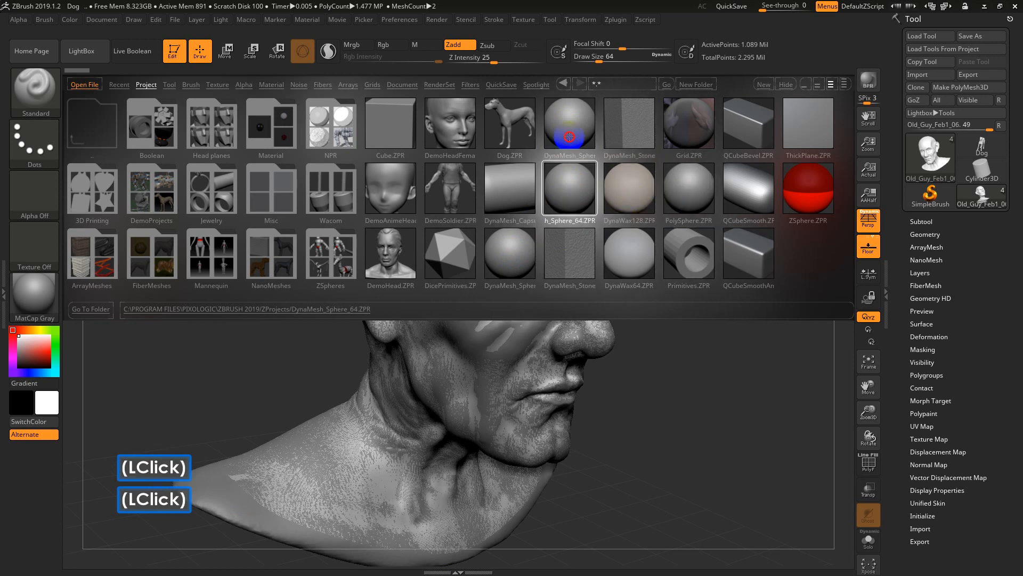
Open the DynaMesh_Sphere_32 project, discarding the changes to the current project.
{"action": "double_click", "coordinate": [571, 140]}
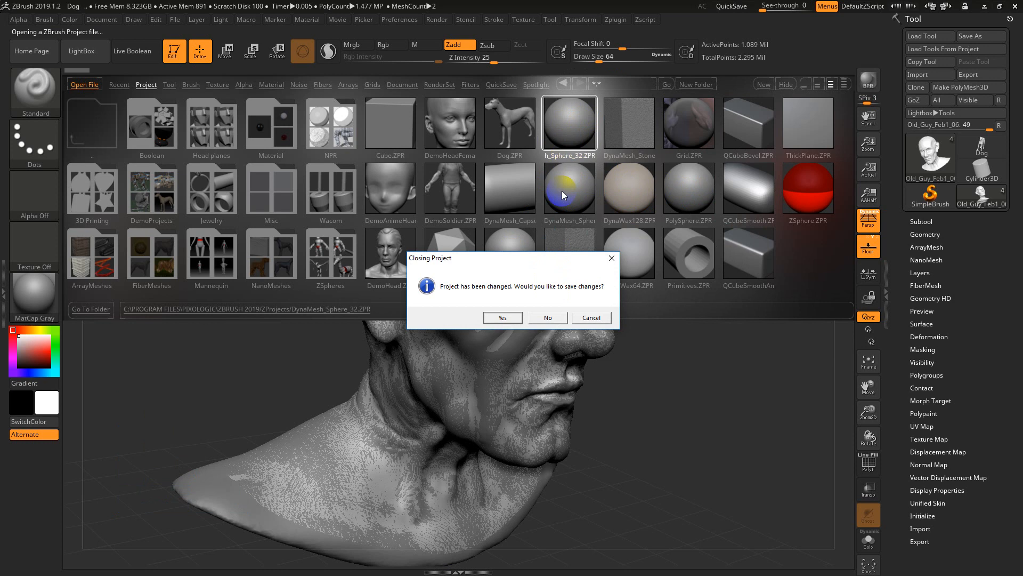
{"action": "left_click", "coordinate": [540, 317]}
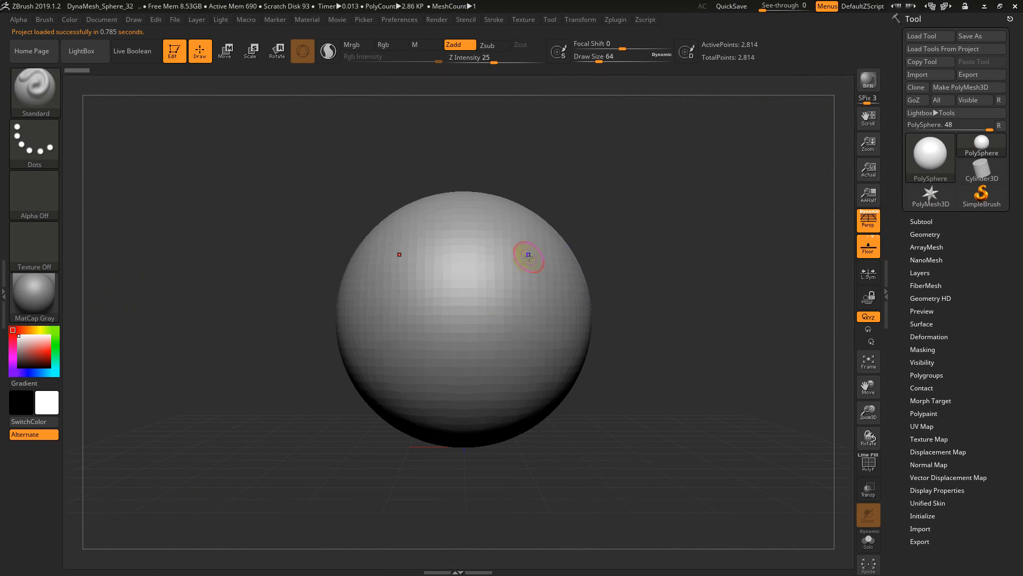
{"action": "left_click_drag", "start_coordinate": [456, 505], "coordinate": [507, 340]}
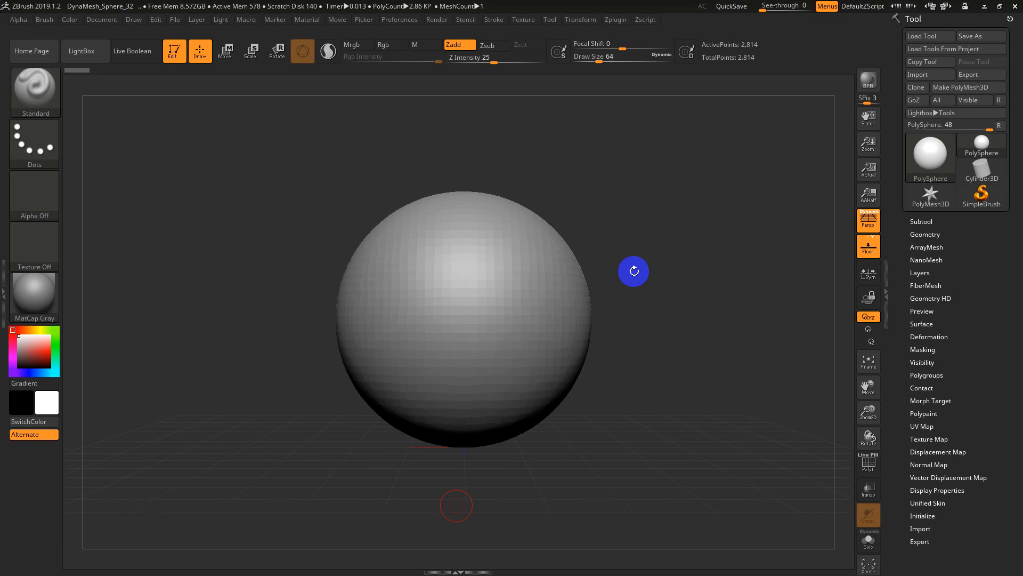
Sculpt raised, symmetrical strokes across the front of the sphere with the Standard brush at draw size 64.
{"action": "key", "text": "s"}
{"action": "left_click_drag", "start_coordinate": [634, 272], "coordinate": [645, 254]}
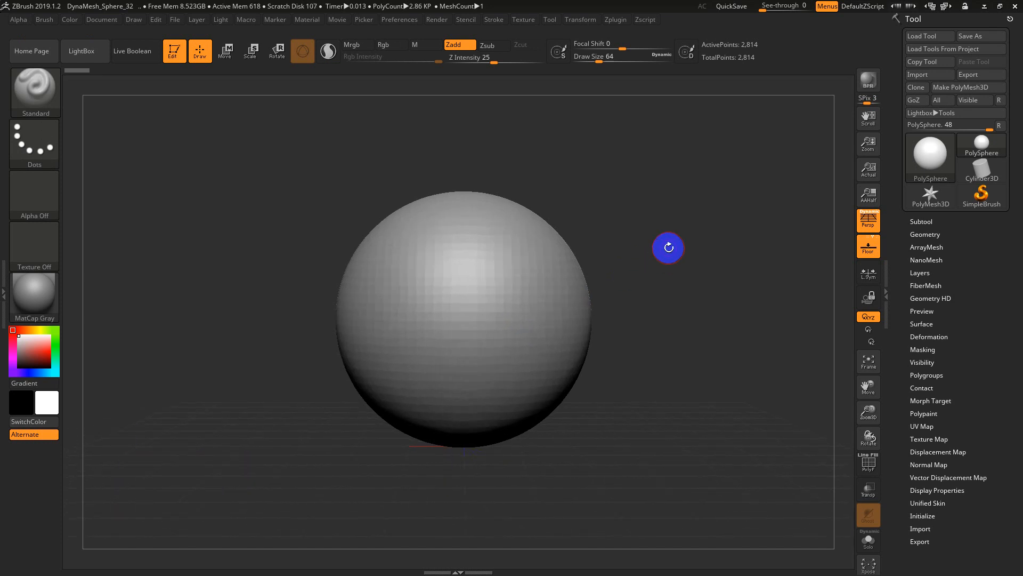
{"action": "mouse_move", "coordinate": [667, 245]}
{"action": "left_mouse_down"}
{"action": "mouse_move", "coordinate": [634, 259]}
{"action": "mouse_move", "coordinate": [683, 251]}
{"action": "mouse_move", "coordinate": [678, 221]}
{"action": "mouse_move", "coordinate": [643, 220]}
{"action": "mouse_move", "coordinate": [645, 245]}
{"action": "mouse_move", "coordinate": [663, 240]}
{"action": "mouse_move", "coordinate": [633, 233]}
{"action": "mouse_move", "coordinate": [664, 271]}
{"action": "mouse_move", "coordinate": [686, 252]}
{"action": "left_mouse_up"}
{"action": "left_click", "coordinate": [665, 271]}
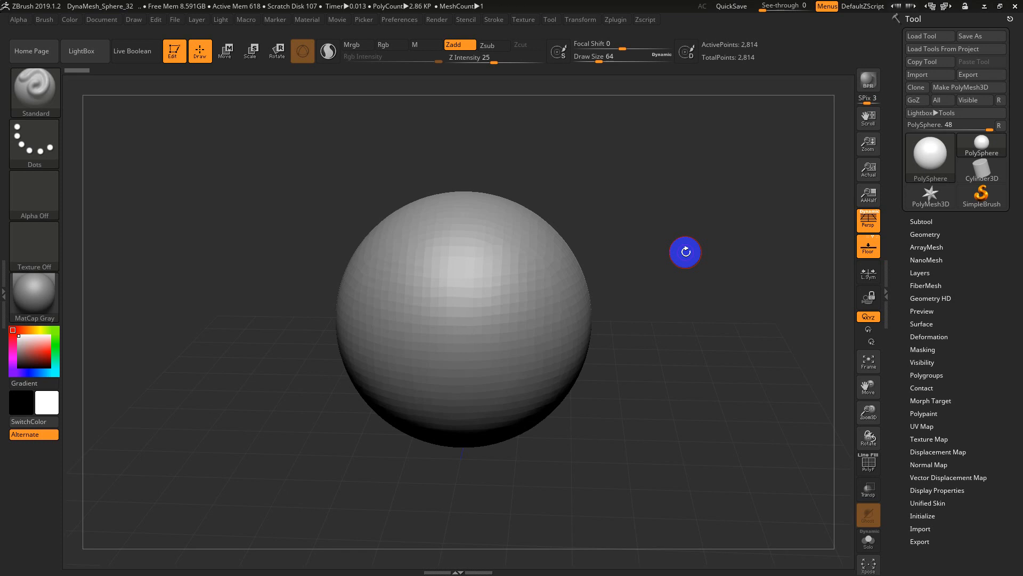
{"action": "mouse_move", "coordinate": [669, 256]}
{"action": "left_mouse_down"}
{"action": "mouse_move", "coordinate": [671, 265]}
{"action": "mouse_move", "coordinate": [703, 260]}
{"action": "mouse_move", "coordinate": [658, 263]}
{"action": "left_mouse_up"}
{"action": "mouse_move", "coordinate": [634, 323]}
{"action": "left_mouse_down"}
{"action": "mouse_move", "coordinate": [655, 323]}
{"action": "mouse_move", "coordinate": [688, 294]}
{"action": "mouse_move", "coordinate": [617, 297]}
{"action": "mouse_move", "coordinate": [622, 351]}
{"action": "mouse_move", "coordinate": [660, 309]}
{"action": "mouse_move", "coordinate": [644, 301]}
{"action": "left_mouse_up"}
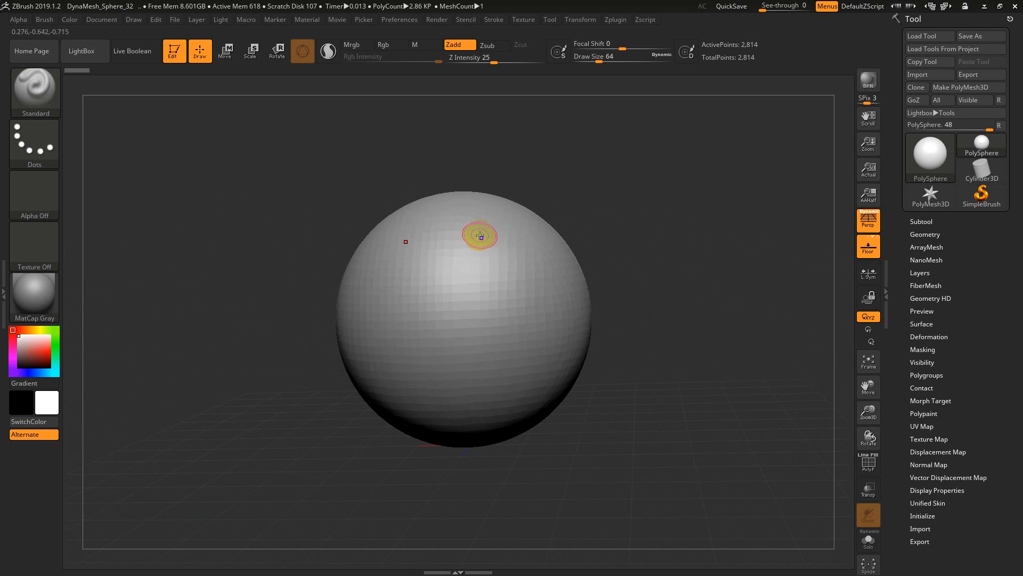
{"action": "mouse_move", "coordinate": [479, 234]}
{"action": "left_mouse_down"}
{"action": "mouse_move", "coordinate": [468, 245]}
{"action": "mouse_move", "coordinate": [462, 304]}
{"action": "mouse_move", "coordinate": [494, 356]}
{"action": "mouse_move", "coordinate": [534, 347]}
{"action": "mouse_move", "coordinate": [523, 294]}
{"action": "mouse_move", "coordinate": [484, 270]}
{"action": "mouse_move", "coordinate": [483, 239]}
{"action": "mouse_move", "coordinate": [520, 255]}
{"action": "mouse_move", "coordinate": [530, 288]}
{"action": "mouse_move", "coordinate": [475, 259]}
{"action": "mouse_move", "coordinate": [464, 323]}
{"action": "mouse_move", "coordinate": [514, 350]}
{"action": "mouse_move", "coordinate": [516, 285]}
{"action": "mouse_move", "coordinate": [464, 235]}
{"action": "mouse_move", "coordinate": [522, 246]}
{"action": "mouse_move", "coordinate": [525, 269]}
{"action": "mouse_move", "coordinate": [440, 263]}
{"action": "mouse_move", "coordinate": [449, 260]}
{"action": "mouse_move", "coordinate": [443, 298]}
{"action": "mouse_move", "coordinate": [504, 379]}
{"action": "mouse_move", "coordinate": [498, 407]}
{"action": "mouse_move", "coordinate": [447, 346]}
{"action": "mouse_move", "coordinate": [456, 248]}
{"action": "left_mouse_up"}
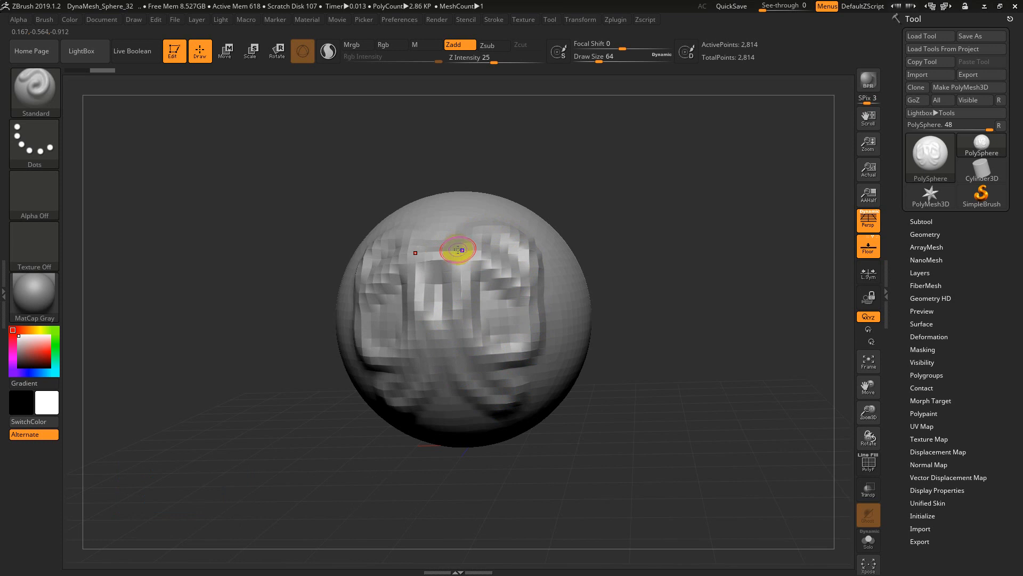
{"action": "mouse_move", "coordinate": [458, 250]}
{"action": "left_mouse_down"}
{"action": "mouse_move", "coordinate": [458, 217]}
{"action": "mouse_move", "coordinate": [486, 299]}
{"action": "mouse_move", "coordinate": [494, 370]}
{"action": "left_mouse_up"}
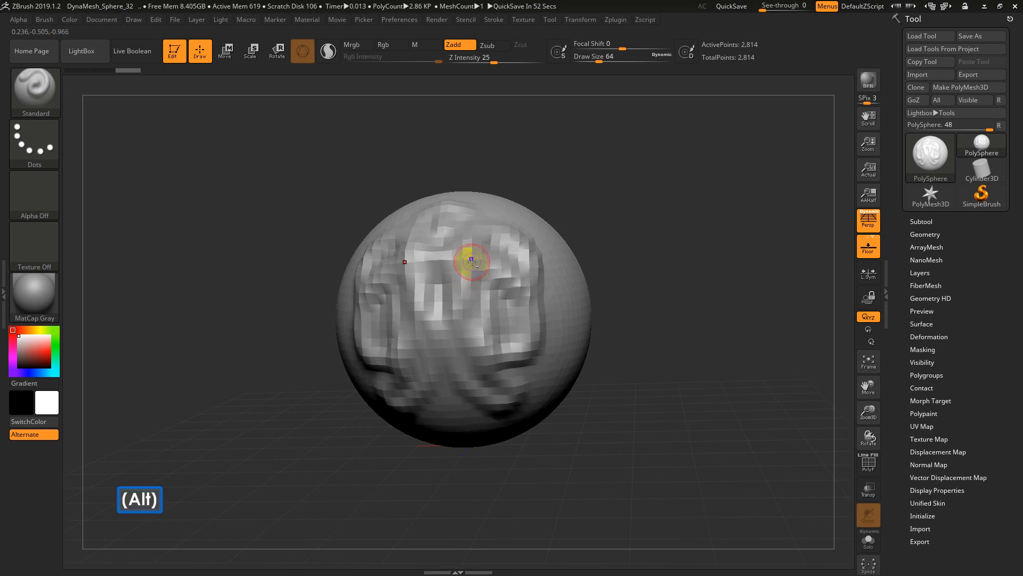
Carve symmetrical vertical grooves into the raised relief beside the sphere's front centreline with the inverted Standard brush.
{"action": "mouse_move", "coordinate": [467, 259]}
{"action": "left_mouse_down", "text": "alt"}
{"action": "mouse_move", "coordinate": [464, 357]}
{"action": "mouse_move", "coordinate": [472, 278]}
{"action": "mouse_move", "coordinate": [474, 354]}
{"action": "mouse_move", "coordinate": [468, 254]}
{"action": "mouse_move", "coordinate": [491, 377]}
{"action": "mouse_move", "coordinate": [527, 385]}
{"action": "left_mouse_up", "text": "alt"}
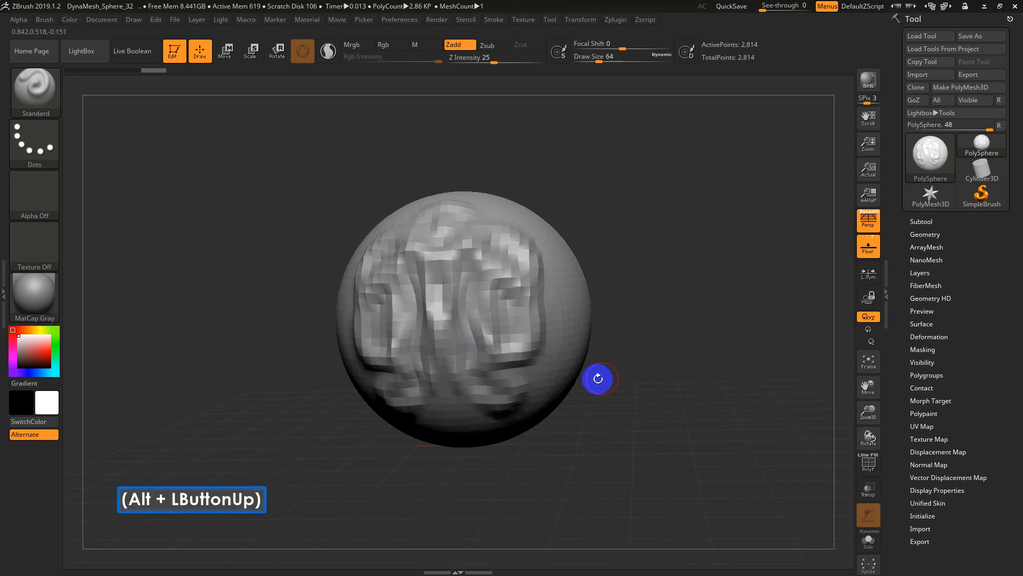
{"action": "left_click_drag", "start_coordinate": [624, 359], "coordinate": [642, 366]}
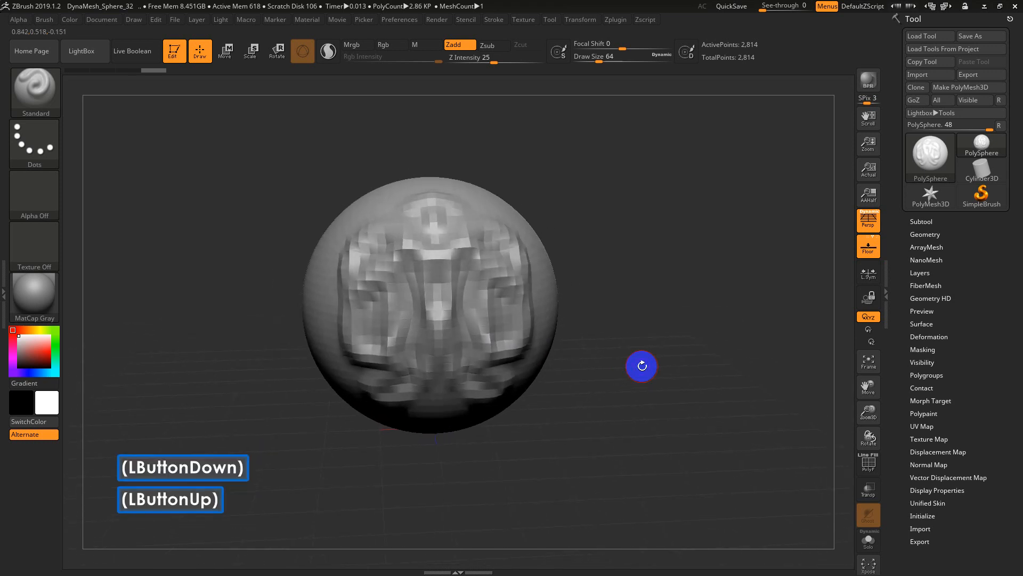
{"action": "mouse_move", "coordinate": [469, 269]}
{"action": "left_mouse_down", "text": "alt"}
{"action": "mouse_move", "coordinate": [464, 320]}
{"action": "mouse_move", "coordinate": [457, 293]}
{"action": "mouse_move", "coordinate": [484, 238]}
{"action": "mouse_move", "coordinate": [464, 326]}
{"action": "mouse_move", "coordinate": [492, 230]}
{"action": "mouse_move", "coordinate": [468, 238]}
{"action": "mouse_move", "coordinate": [464, 372]}
{"action": "mouse_move", "coordinate": [491, 228]}
{"action": "mouse_move", "coordinate": [468, 251]}
{"action": "mouse_move", "coordinate": [461, 388]}
{"action": "left_mouse_up", "text": "alt"}
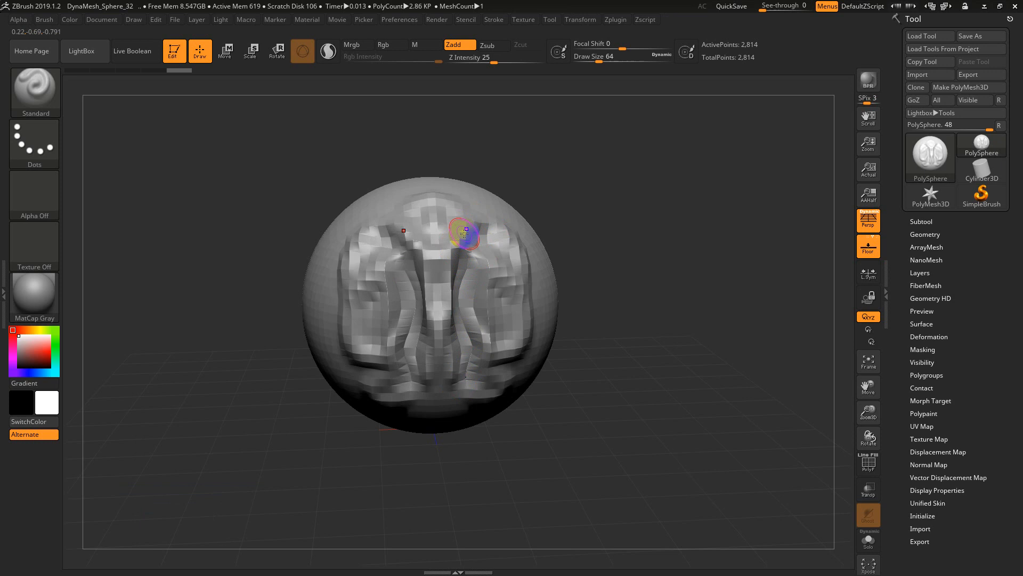
Smooth the sculpted relief on the front of the sphere, and undo the smoothing.
{"action": "mouse_move", "coordinate": [445, 257]}
{"action": "left_mouse_down", "text": "shift"}
{"action": "mouse_move", "coordinate": [459, 231]}
{"action": "mouse_move", "coordinate": [489, 252]}
{"action": "mouse_move", "coordinate": [454, 293]}
{"action": "mouse_move", "coordinate": [468, 375]}
{"action": "mouse_move", "coordinate": [517, 267]}
{"action": "mouse_move", "coordinate": [501, 352]}
{"action": "mouse_move", "coordinate": [530, 297]}
{"action": "mouse_move", "coordinate": [487, 277]}
{"action": "mouse_move", "coordinate": [526, 269]}
{"action": "mouse_move", "coordinate": [524, 283]}
{"action": "left_mouse_up", "text": "shift"}
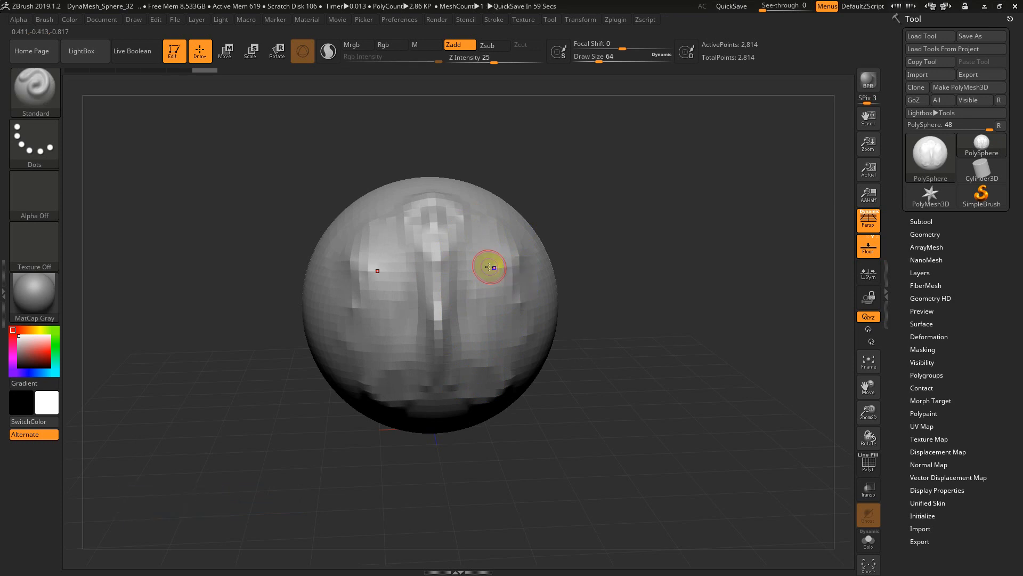
{"action": "key", "text": "ctrl"}
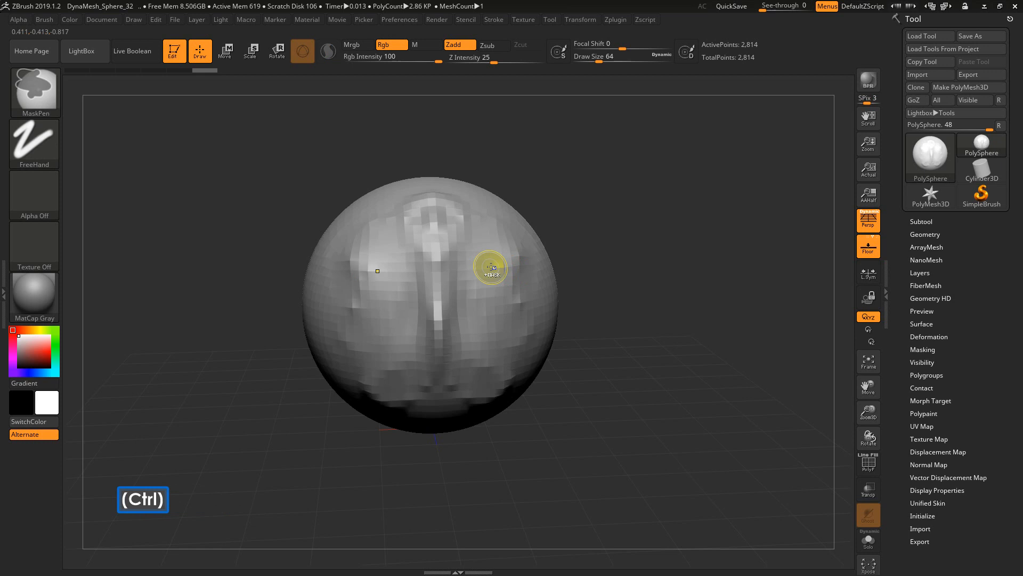
{"action": "key", "text": "ctrl+z"}
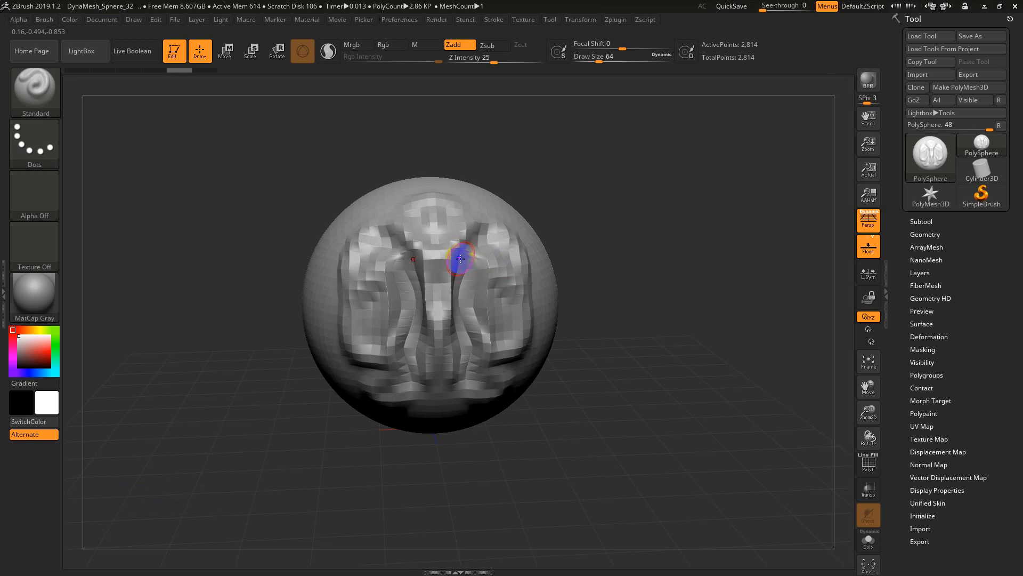
Enlarge the brush to draw size 228 and smooth away the sculpted relief on the front of the sphere.
{"action": "key", "text": "s"}
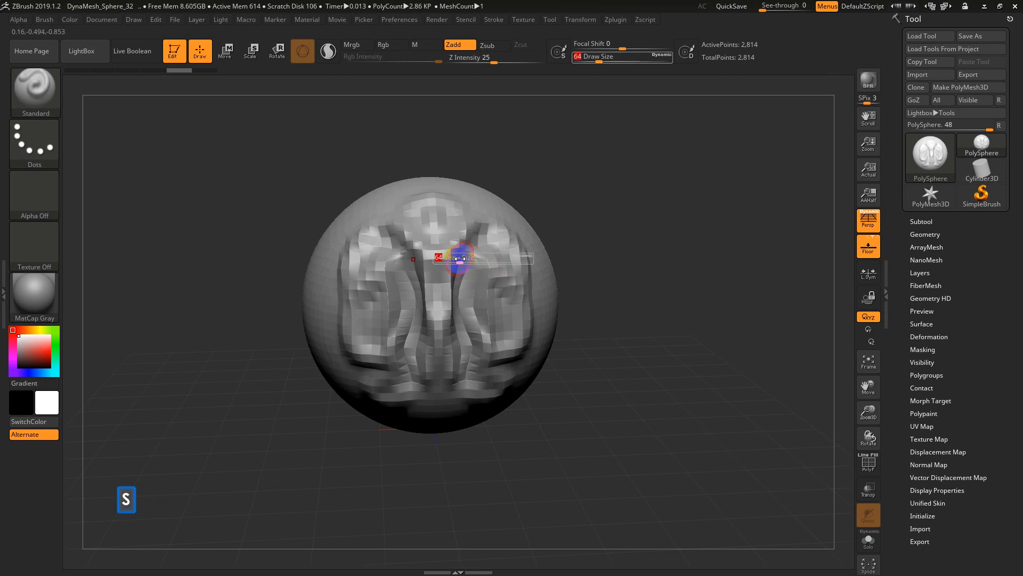
{"action": "left_click_drag", "start_coordinate": [460, 259], "coordinate": [485, 260]}
{"action": "key", "text": "s"}
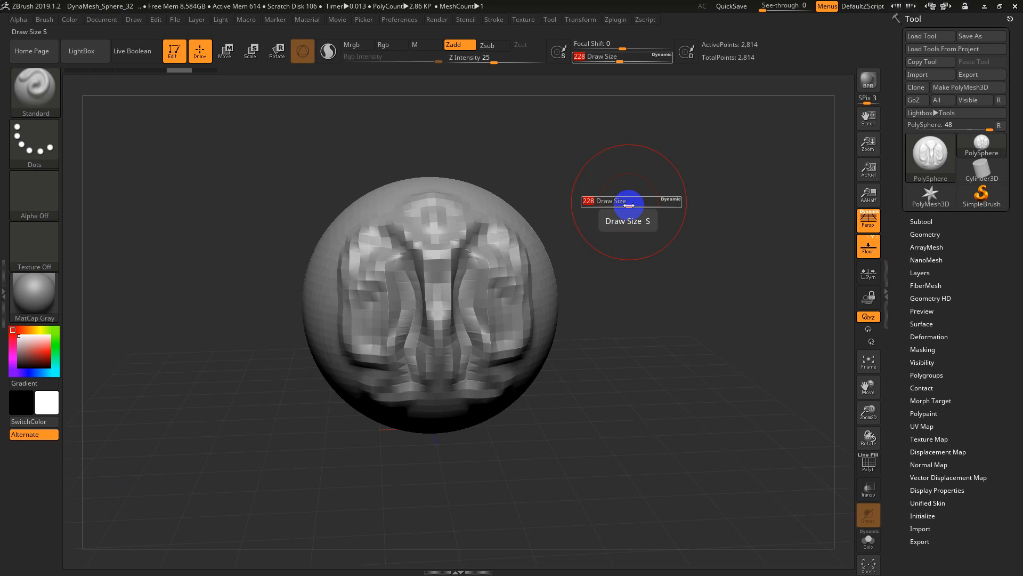
{"action": "key", "text": "F5"}
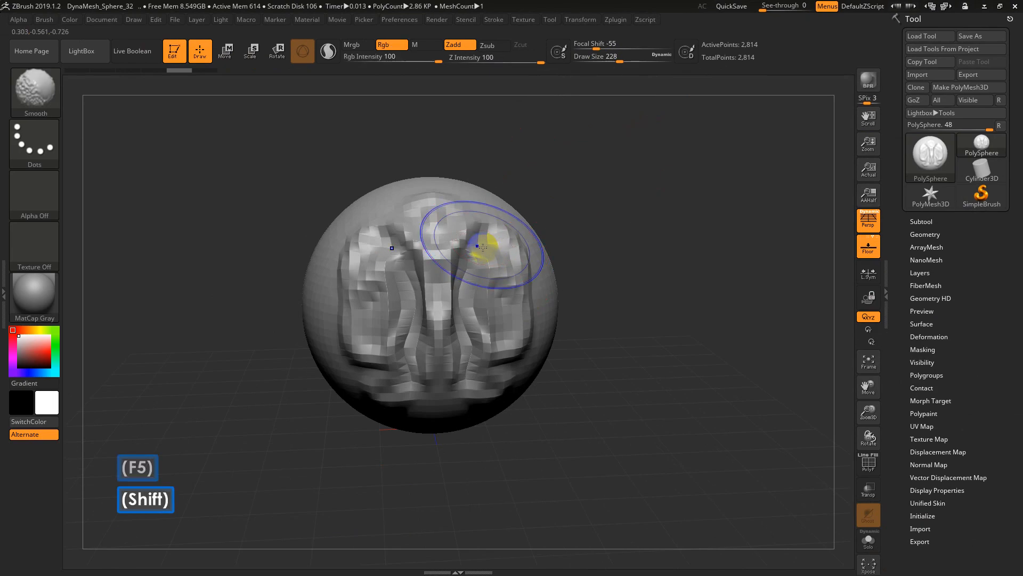
{"action": "mouse_move", "coordinate": [484, 233]}
{"action": "left_mouse_down", "text": "shift"}
{"action": "mouse_move", "coordinate": [464, 267]}
{"action": "mouse_move", "coordinate": [457, 343]}
{"action": "mouse_move", "coordinate": [518, 235]}
{"action": "mouse_move", "coordinate": [500, 409]}
{"action": "mouse_move", "coordinate": [574, 377]}
{"action": "mouse_move", "coordinate": [608, 375]}
{"action": "left_mouse_up", "text": "shift"}
{"action": "mouse_move", "coordinate": [423, 396]}
{"action": "left_mouse_down", "text": "shift"}
{"action": "mouse_move", "coordinate": [411, 210]}
{"action": "mouse_move", "coordinate": [533, 185]}
{"action": "mouse_move", "coordinate": [611, 259]}
{"action": "mouse_move", "coordinate": [602, 247]}
{"action": "left_mouse_up", "text": "shift"}
{"action": "mouse_move", "coordinate": [458, 200]}
{"action": "left_mouse_down", "text": "shift"}
{"action": "mouse_move", "coordinate": [441, 201]}
{"action": "mouse_move", "coordinate": [429, 227]}
{"action": "left_mouse_up", "text": "shift"}
Sculpt broad raised bulges and a sunken centre with a central ridge on the front using the Standard brush.
{"action": "mouse_move", "coordinate": [490, 208]}
{"action": "left_mouse_down"}
{"action": "mouse_move", "coordinate": [342, 285]}
{"action": "mouse_move", "coordinate": [586, 339]}
{"action": "mouse_move", "coordinate": [466, 276]}
{"action": "left_mouse_up"}
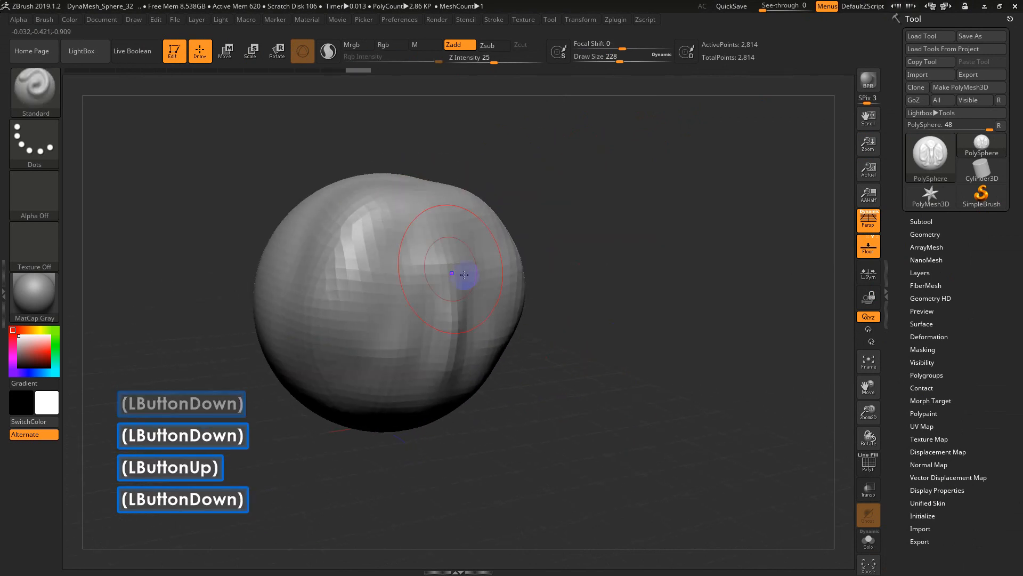
{"action": "mouse_move", "coordinate": [368, 233]}
{"action": "left_mouse_down"}
{"action": "mouse_move", "coordinate": [393, 416]}
{"action": "mouse_move", "coordinate": [356, 246]}
{"action": "mouse_move", "coordinate": [361, 272]}
{"action": "mouse_move", "coordinate": [521, 375]}
{"action": "mouse_move", "coordinate": [472, 278]}
{"action": "mouse_move", "coordinate": [490, 420]}
{"action": "mouse_move", "coordinate": [614, 393]}
{"action": "mouse_move", "coordinate": [597, 395]}
{"action": "left_mouse_up"}
{"action": "left_click_drag", "start_coordinate": [688, 388], "coordinate": [647, 281], "text": "alt"}
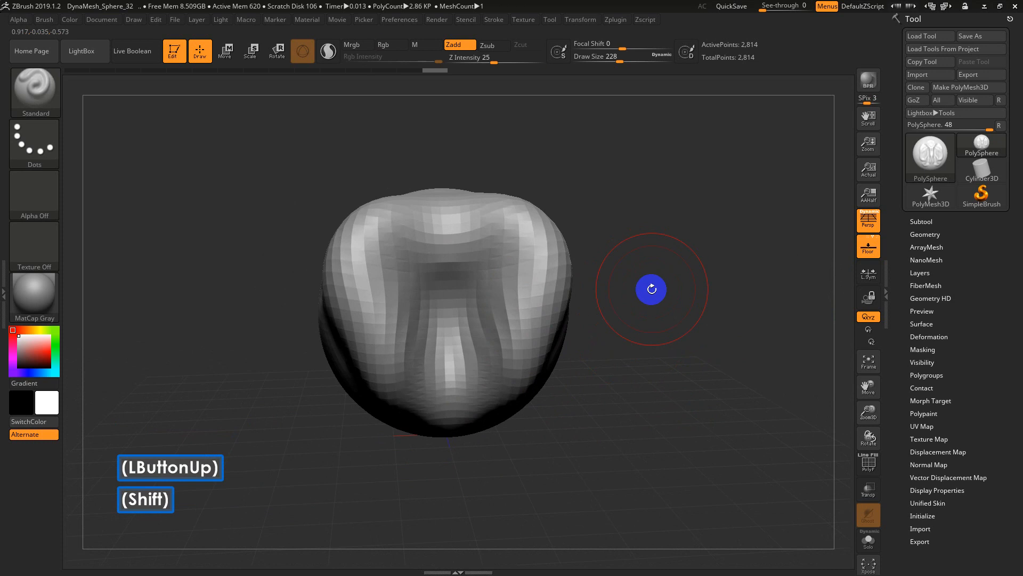
Reduce the draw size to 154 and carve deeper symmetrical hollows under the brow and beside the central ridge.
{"action": "key", "text": "s"}
{"action": "left_click", "coordinate": [490, 270]}
{"action": "left_click_drag", "start_coordinate": [491, 270], "coordinate": [488, 271]}
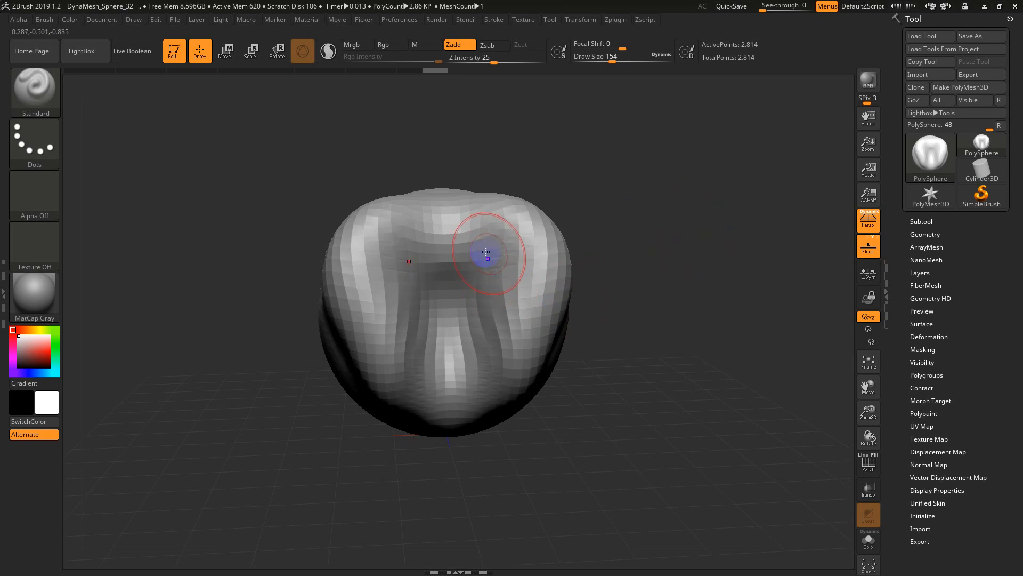
{"action": "left_click_drag", "start_coordinate": [499, 258], "coordinate": [471, 275], "text": "alt"}
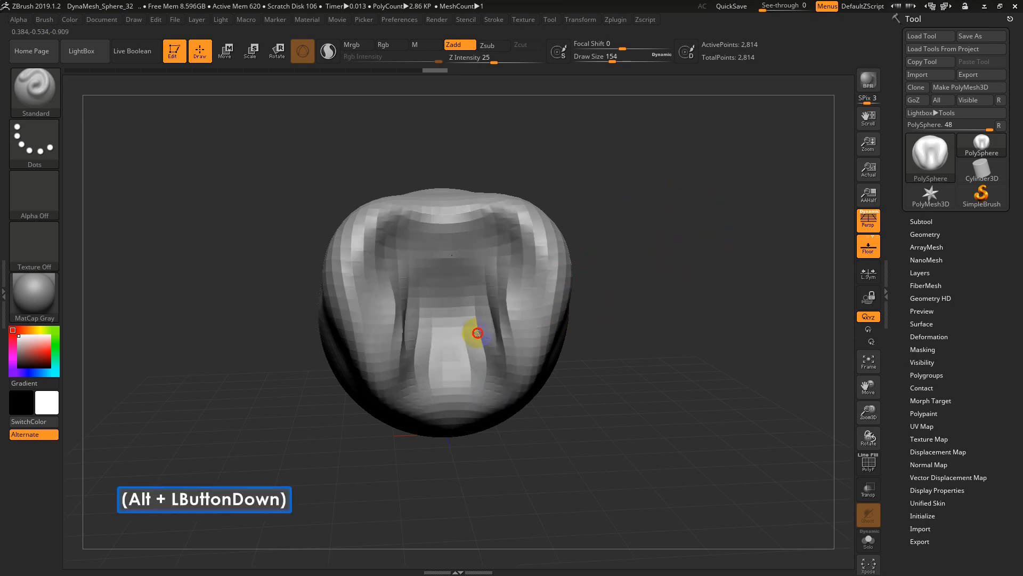
Smooth the carved grooves on both sides of the central ridge with the Smooth brush.
{"action": "left_click_drag", "start_coordinate": [747, 221], "coordinate": [709, 313], "text": "alt"}
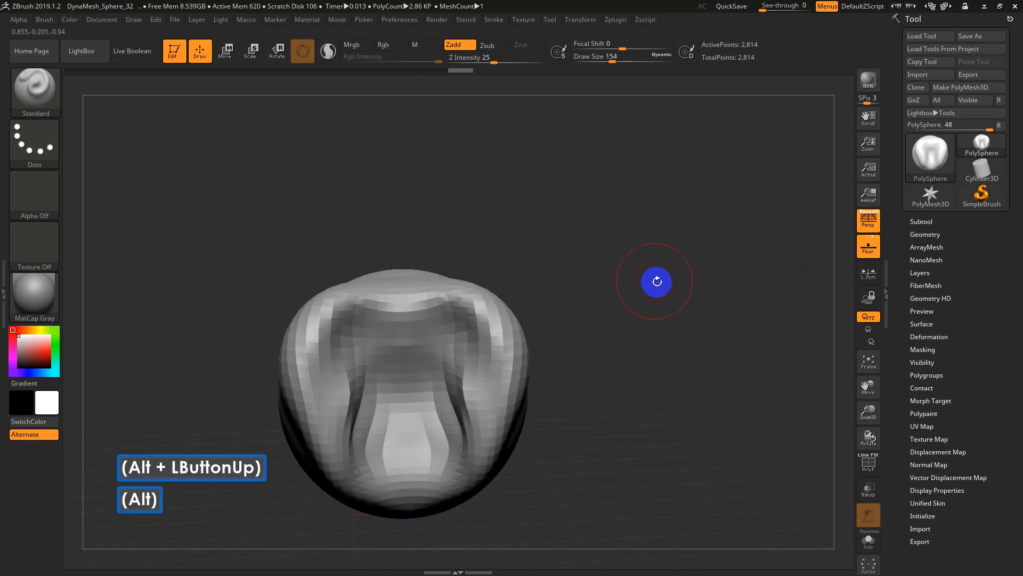
{"action": "mouse_move", "coordinate": [605, 282]}
{"action": "left_mouse_down", "text": "alt"}
{"action": "mouse_move", "coordinate": [736, 245]}
{"action": "mouse_move", "coordinate": [587, 210]}
{"action": "mouse_move", "coordinate": [717, 199]}
{"action": "mouse_move", "coordinate": [479, 192]}
{"action": "mouse_move", "coordinate": [711, 210]}
{"action": "mouse_move", "coordinate": [663, 119]}
{"action": "mouse_move", "coordinate": [651, 359]}
{"action": "mouse_move", "coordinate": [590, 208]}
{"action": "mouse_move", "coordinate": [843, 191]}
{"action": "mouse_move", "coordinate": [612, 290]}
{"action": "mouse_move", "coordinate": [662, 283]}
{"action": "mouse_move", "coordinate": [642, 208]}
{"action": "left_mouse_up", "text": "alt"}
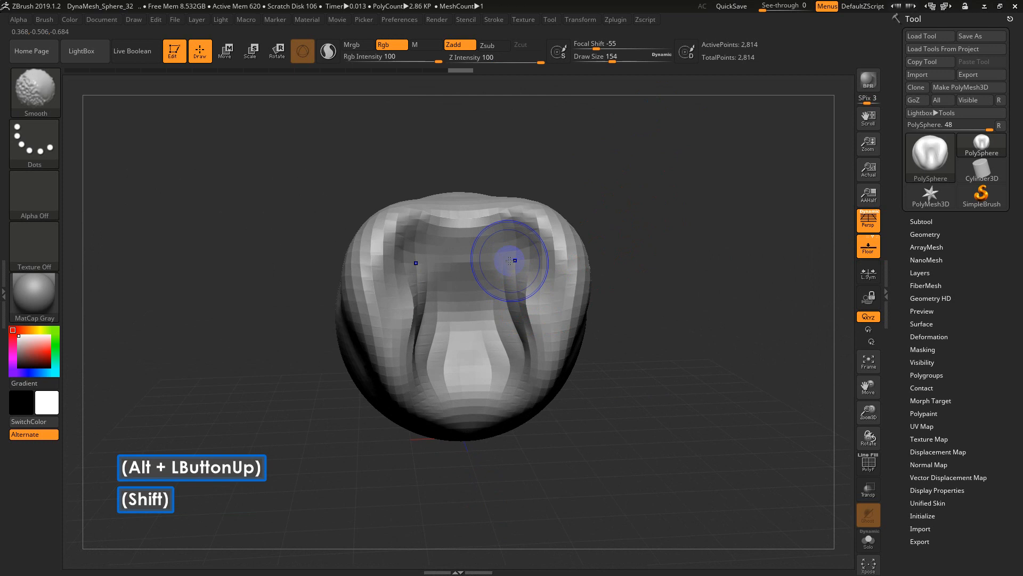
{"action": "left_click_drag", "start_coordinate": [509, 258], "coordinate": [577, 383], "text": "shift"}
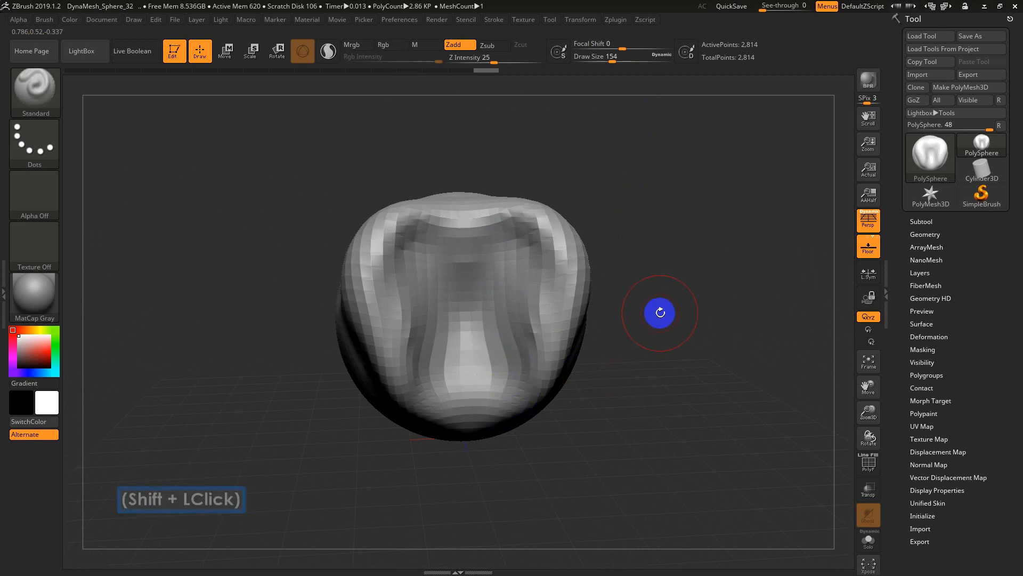
Examine the sculpted form framed up close and at an angle, finishing in a straight front view from further back.
{"action": "mouse_move", "coordinate": [655, 316]}
{"action": "left_mouse_down"}
{"action": "mouse_move", "coordinate": [694, 315]}
{"action": "mouse_move", "coordinate": [601, 320]}
{"action": "mouse_move", "coordinate": [676, 313]}
{"action": "mouse_move", "coordinate": [647, 309]}
{"action": "mouse_move", "coordinate": [663, 310]}
{"action": "left_mouse_up"}
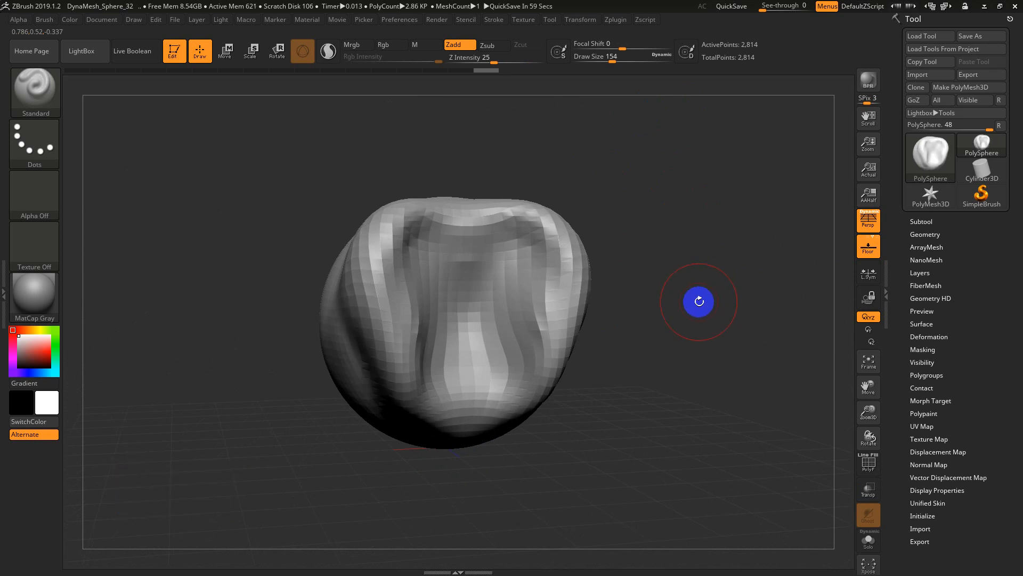
{"action": "key", "text": "f"}
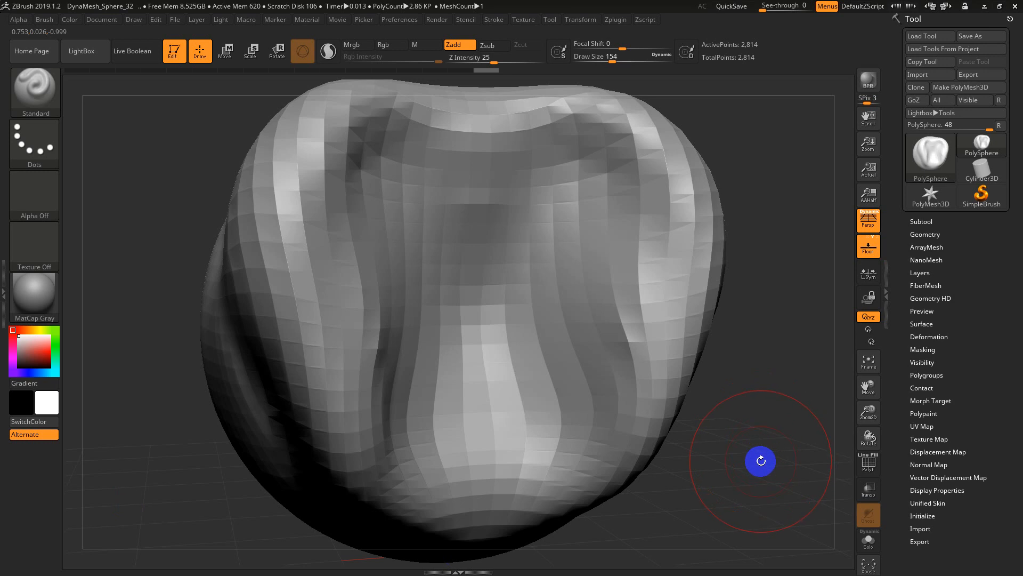
{"action": "key", "text": "alt"}
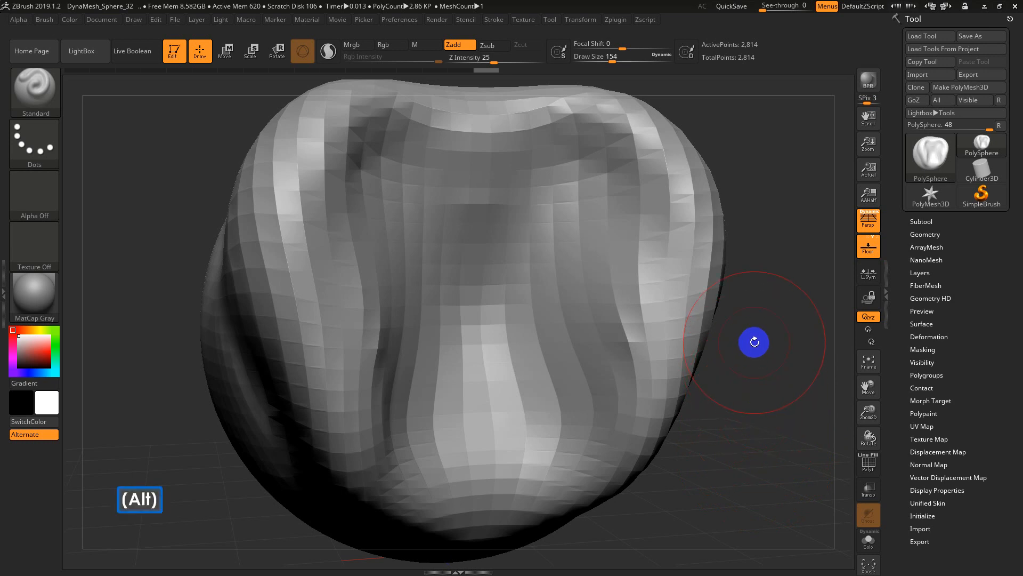
{"action": "left_click", "coordinate": [758, 340], "text": "alt"}
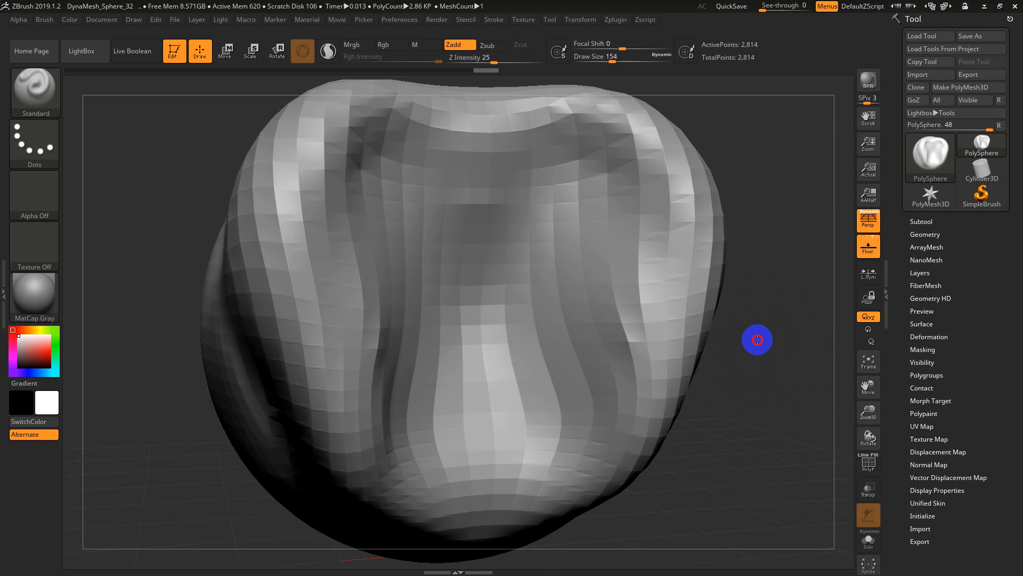
{"action": "left_click_drag", "start_coordinate": [757, 339], "coordinate": [739, 352]}
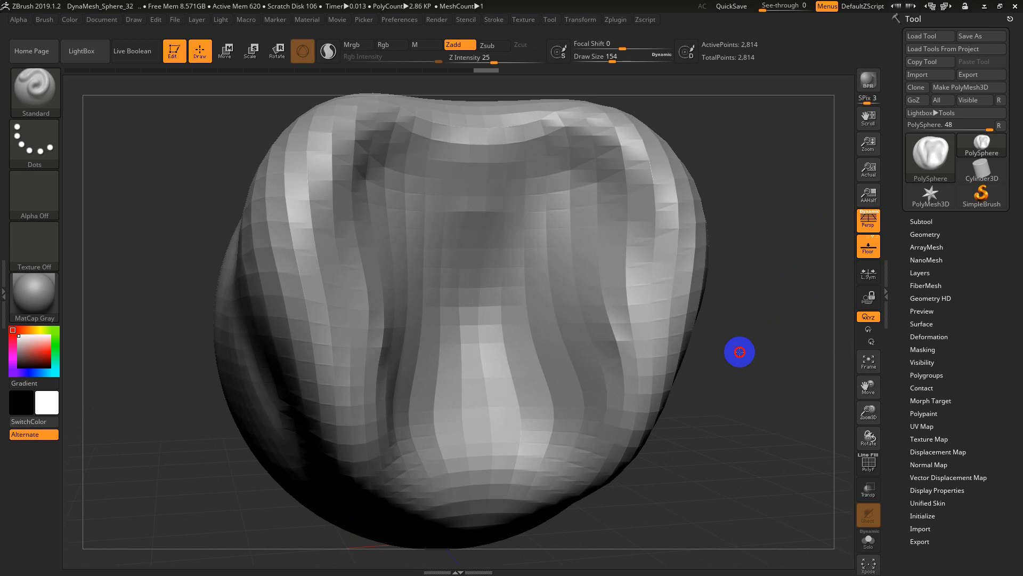
{"action": "left_click_drag", "start_coordinate": [740, 351], "coordinate": [738, 336]}
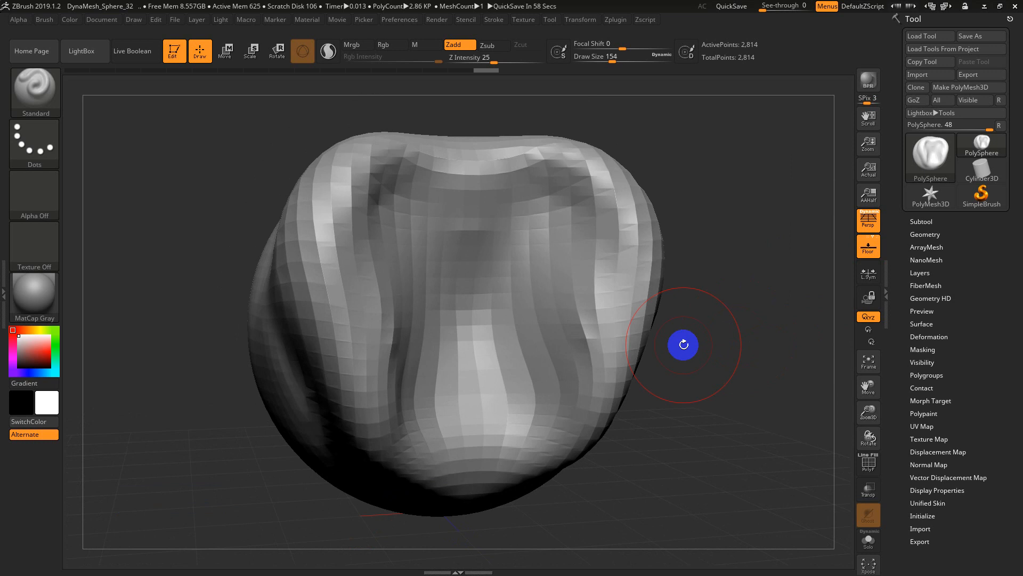
{"action": "left_click_drag", "start_coordinate": [683, 389], "coordinate": [693, 411]}
{"action": "mouse_move", "coordinate": [693, 411]}
{"action": "left_mouse_down", "text": "alt"}
{"action": "mouse_move", "coordinate": [660, 413]}
{"action": "mouse_move", "coordinate": [704, 402]}
{"action": "mouse_move", "coordinate": [690, 407]}
{"action": "left_mouse_up", "text": "alt"}
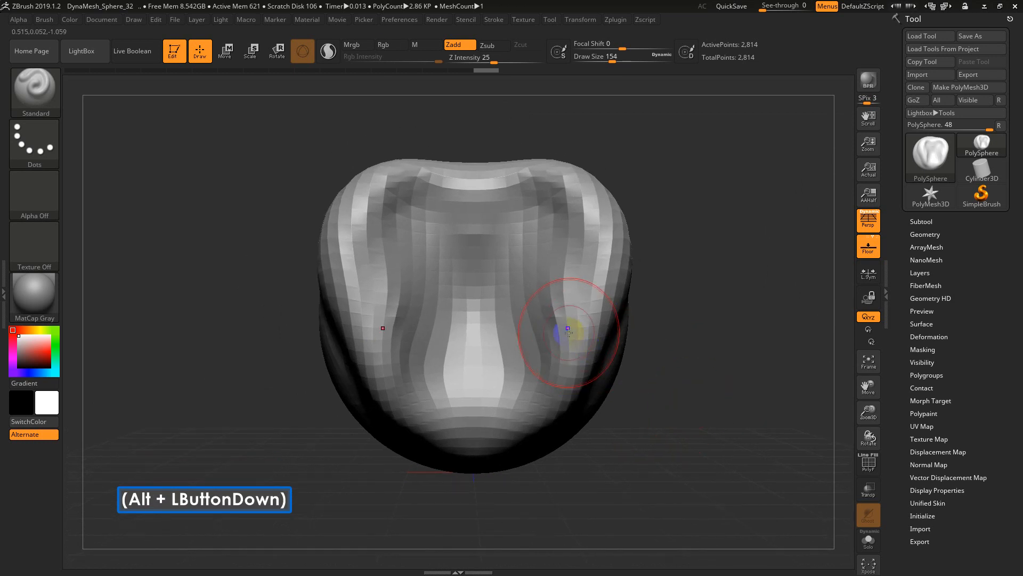
Set the draw size to 128 and smooth the hollows and grooves across the front of the form.
{"action": "key", "text": "s"}
{"action": "left_click_drag", "start_coordinate": [567, 333], "coordinate": [566, 332]}
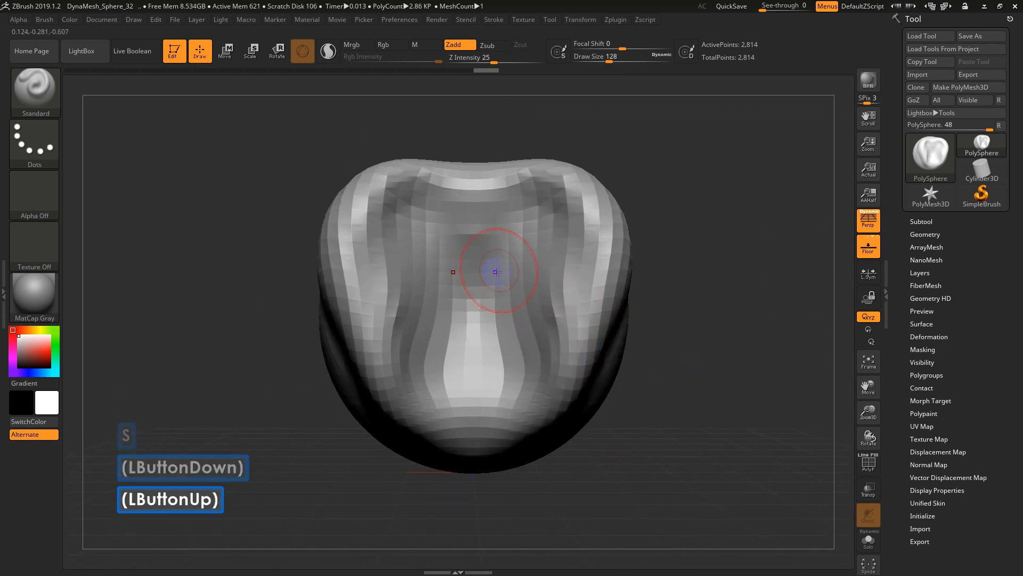
{"action": "key", "text": "shift"}
{"action": "key", "text": "shift"}
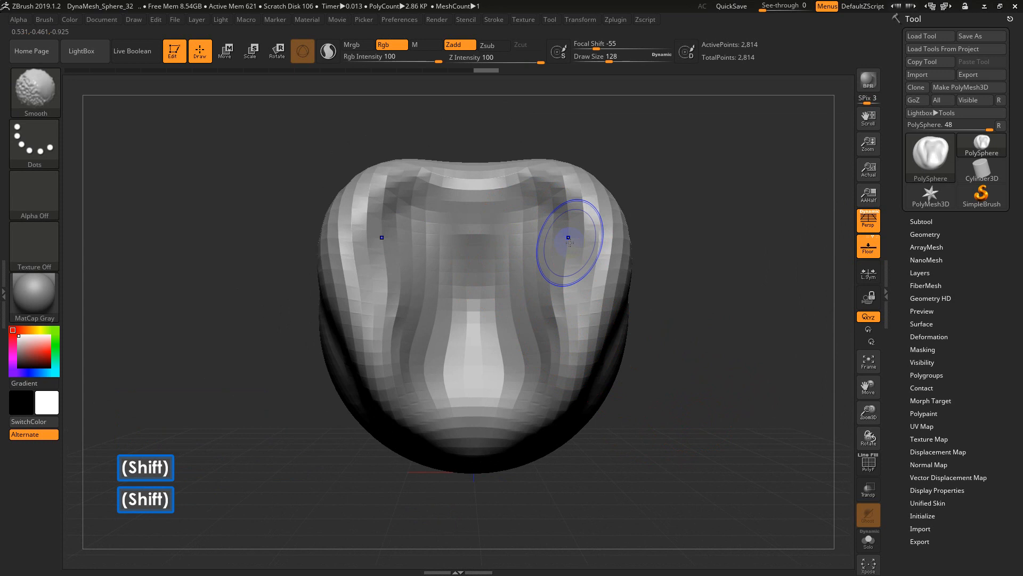
{"action": "mouse_move", "coordinate": [569, 227]}
{"action": "left_mouse_down", "text": "shift"}
{"action": "mouse_move", "coordinate": [530, 219]}
{"action": "mouse_move", "coordinate": [549, 405]}
{"action": "left_mouse_up", "text": "shift"}
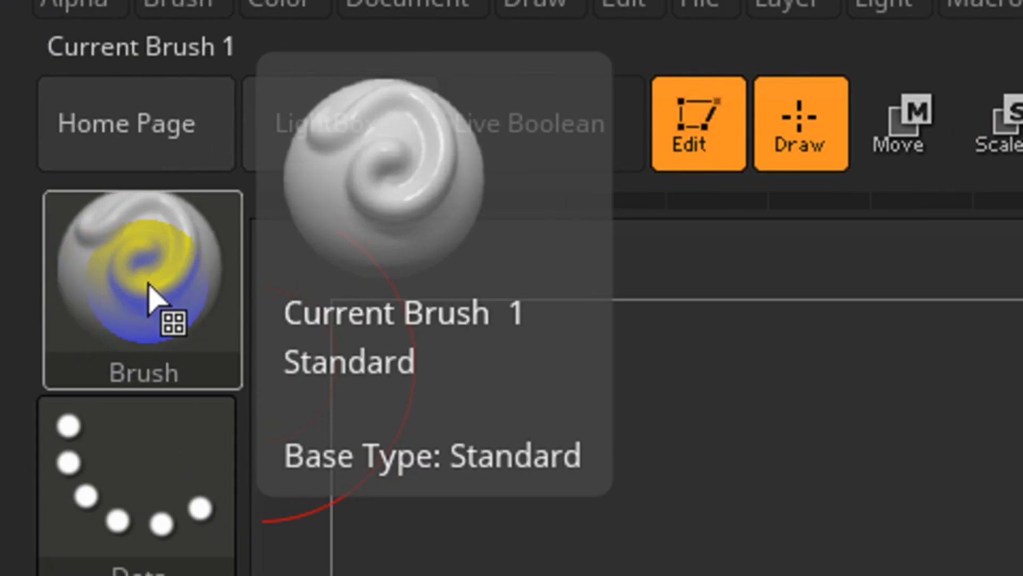
Check how the active brush switches temporarily from Standard to the Smooth and masking brushes.
{"action": "key", "text": "shift"}
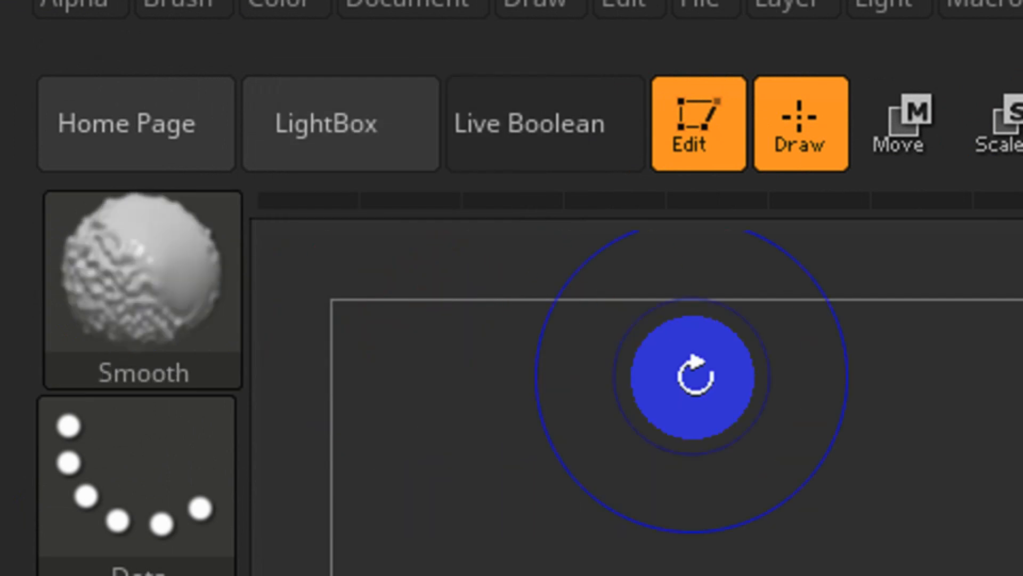
{"action": "key", "text": "shift"}
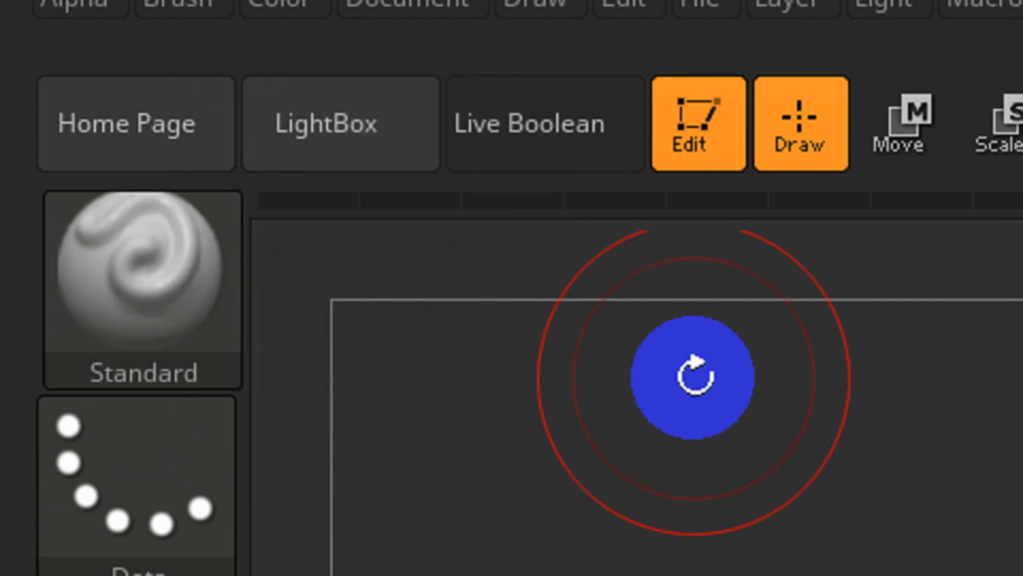
{"action": "key", "text": "ctrl"}
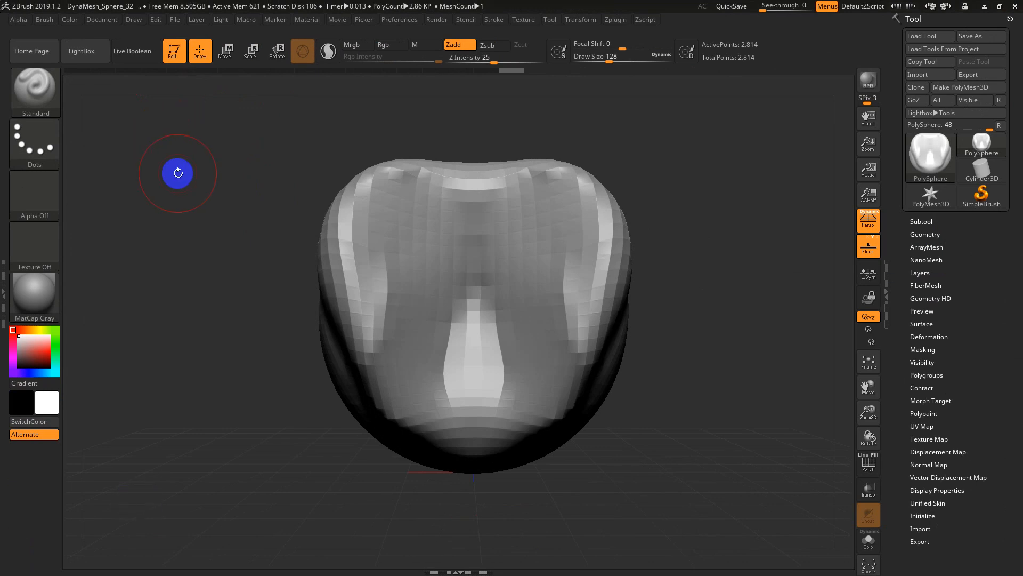
{"action": "key", "text": "shift"}
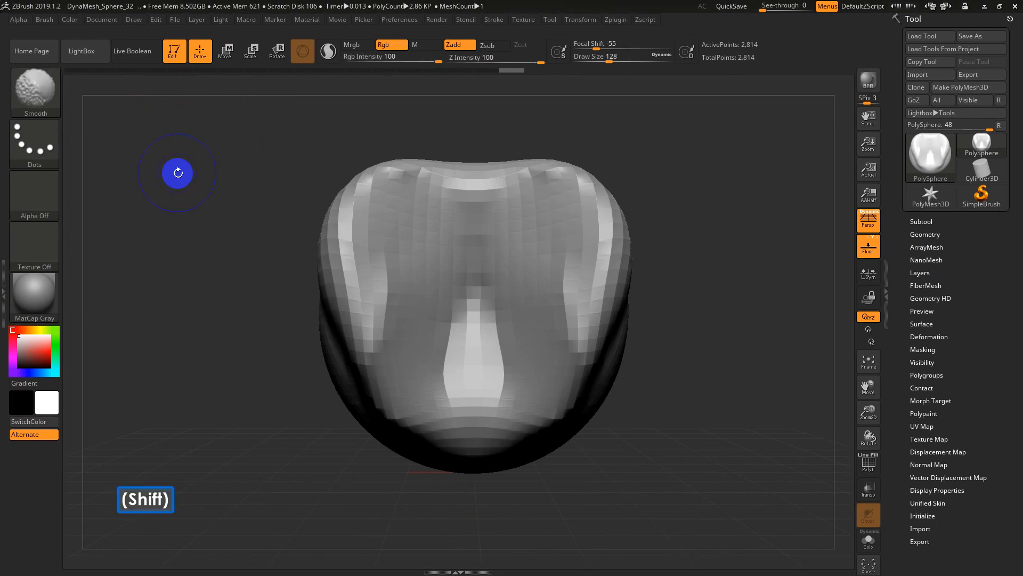
Paint a mask with the MaskPen brush over the front hollows on both sides of the central ridge.
{"action": "key", "text": "ctrl"}
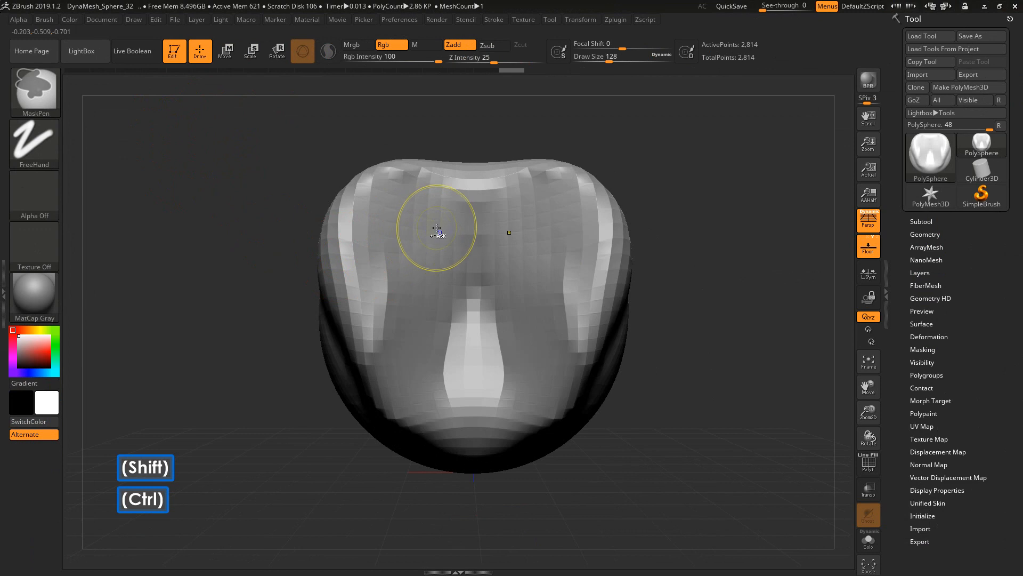
{"action": "mouse_move", "coordinate": [439, 232]}
{"action": "left_mouse_down", "text": "ctrl"}
{"action": "mouse_move", "coordinate": [434, 208]}
{"action": "mouse_move", "coordinate": [407, 226]}
{"action": "mouse_move", "coordinate": [423, 274]}
{"action": "mouse_move", "coordinate": [416, 334]}
{"action": "mouse_move", "coordinate": [427, 388]}
{"action": "left_mouse_up", "text": "ctrl"}
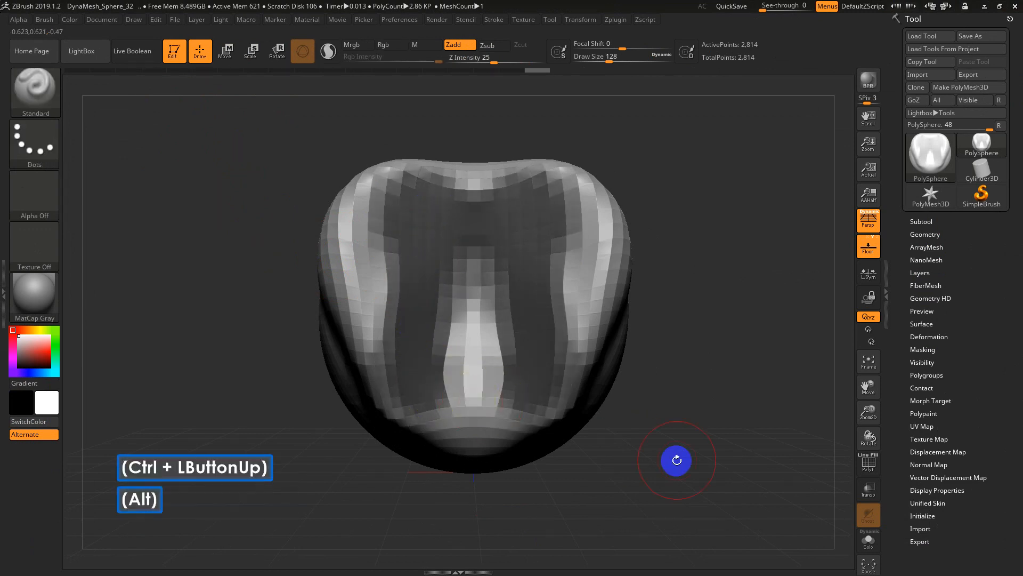
{"action": "left_click_drag", "start_coordinate": [677, 464], "coordinate": [671, 404], "text": "alt"}
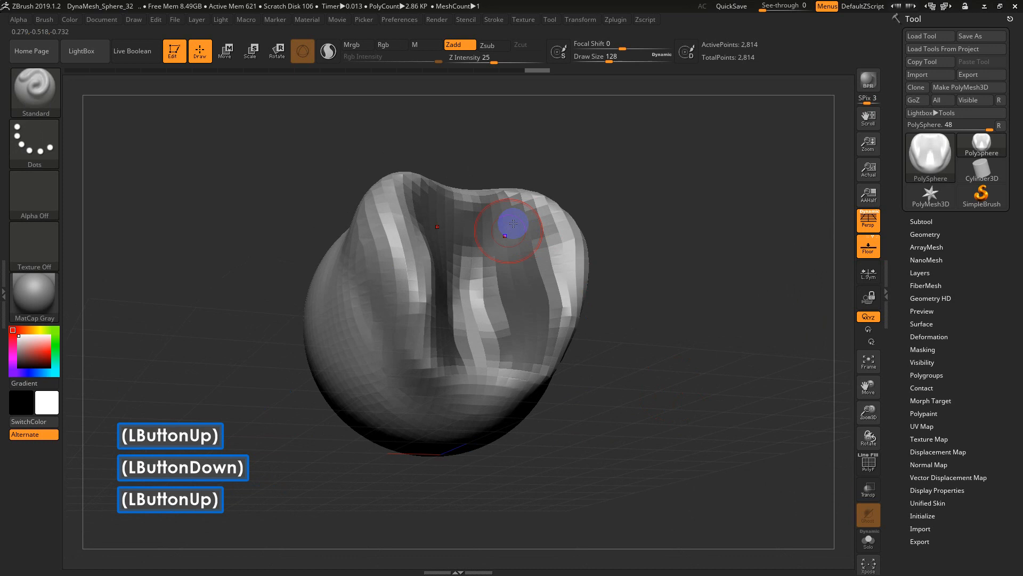
{"action": "key", "text": "ctrl"}
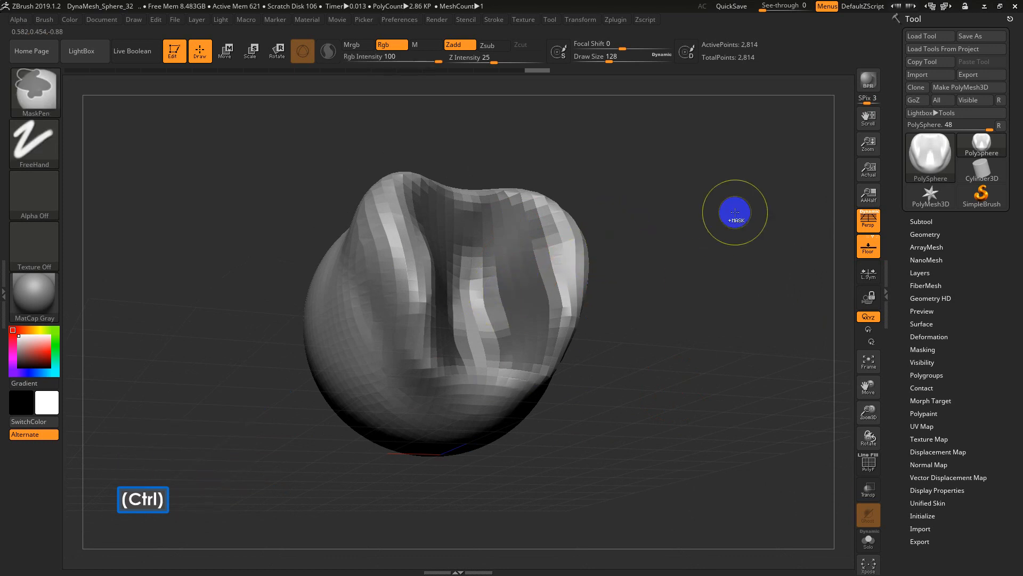
{"action": "left_click_drag", "start_coordinate": [716, 210], "coordinate": [704, 241]}
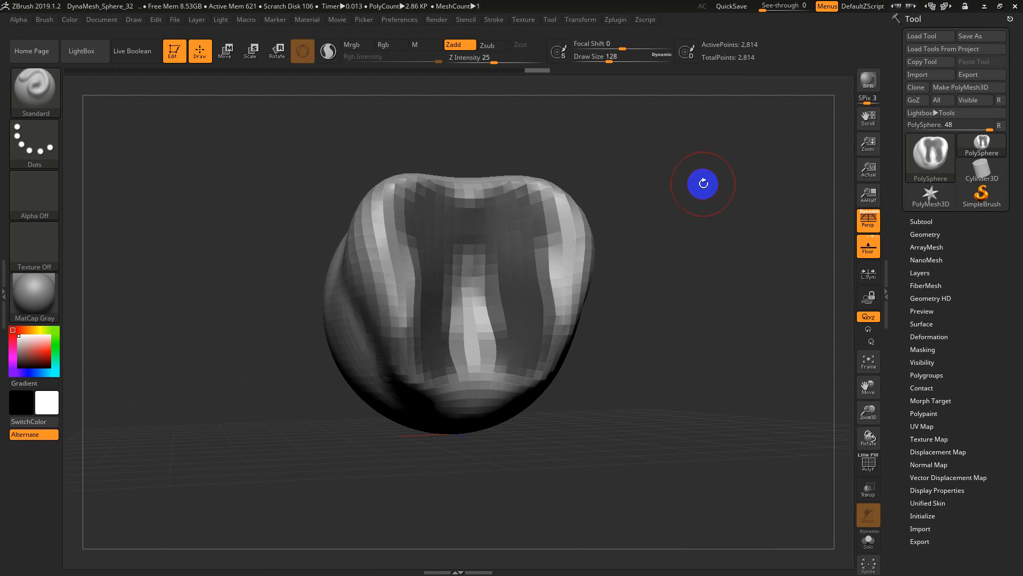
{"action": "left_click_drag", "start_coordinate": [678, 239], "coordinate": [687, 245]}
Invert the mask back and forth several times, ending with the front hollows masked.
{"action": "key", "text": "ctrl"}
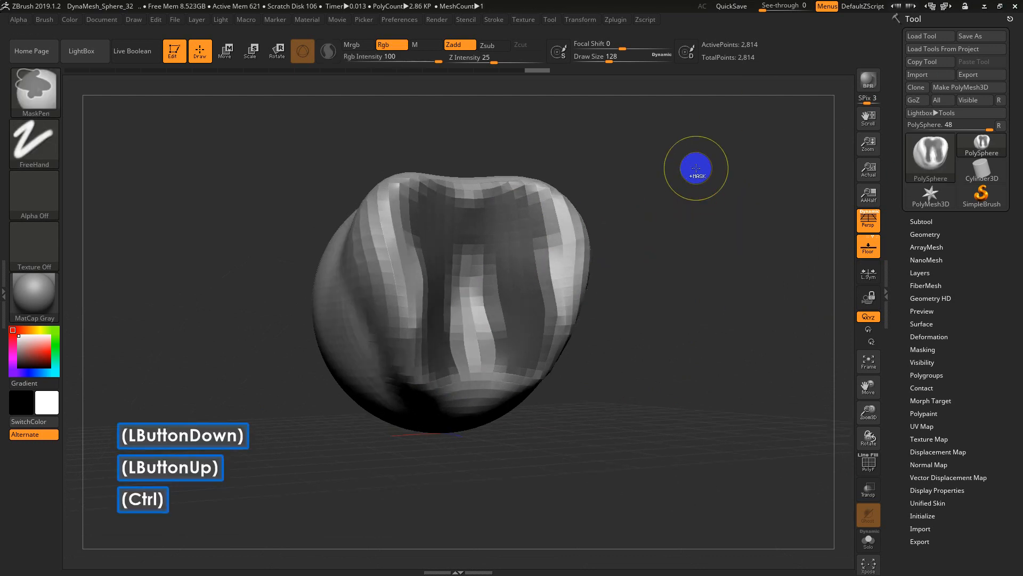
{"action": "left_click", "coordinate": [696, 168], "text": "ctrl"}
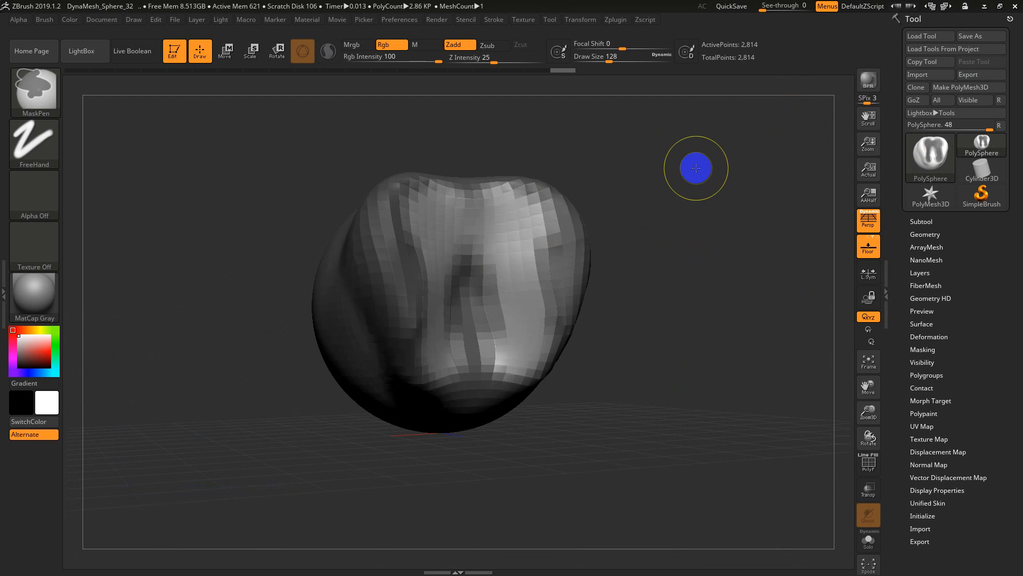
{"action": "left_click", "coordinate": [696, 168], "text": "ctrl"}
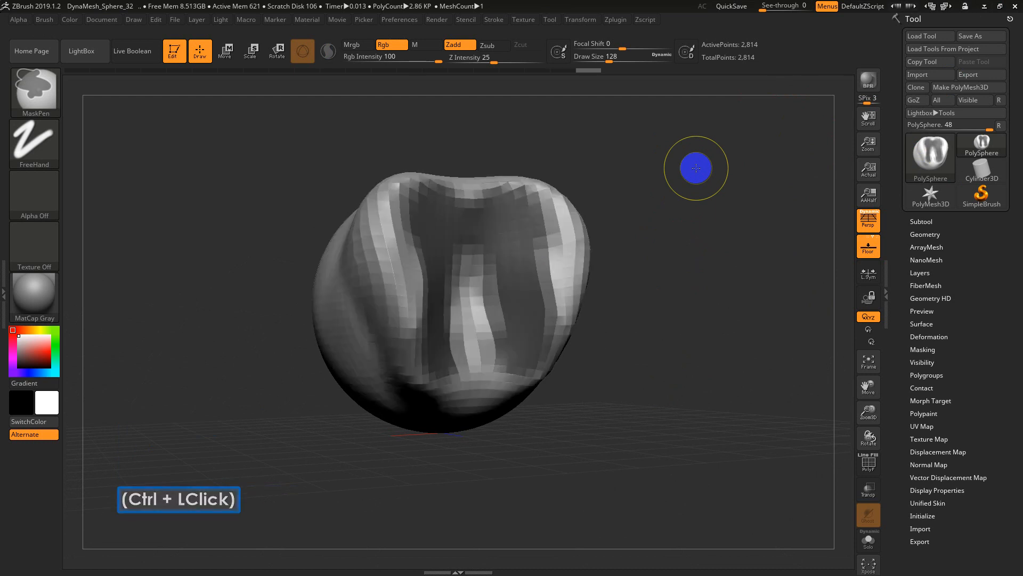
{"action": "left_click", "coordinate": [696, 168], "text": "ctrl"}
{"action": "left_click", "coordinate": [696, 168], "text": "ctrl"}
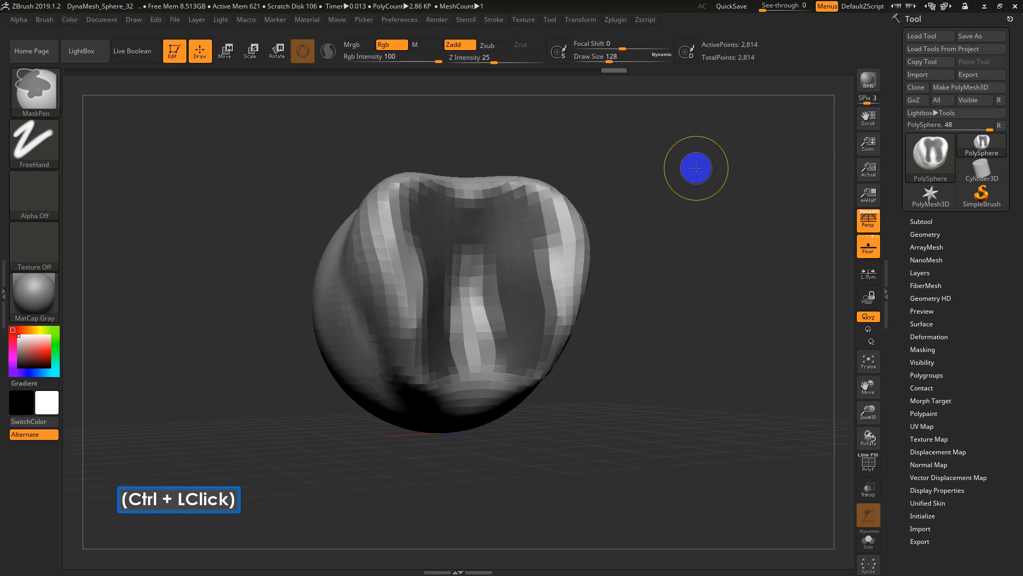
{"action": "left_click", "coordinate": [696, 168], "text": "ctrl"}
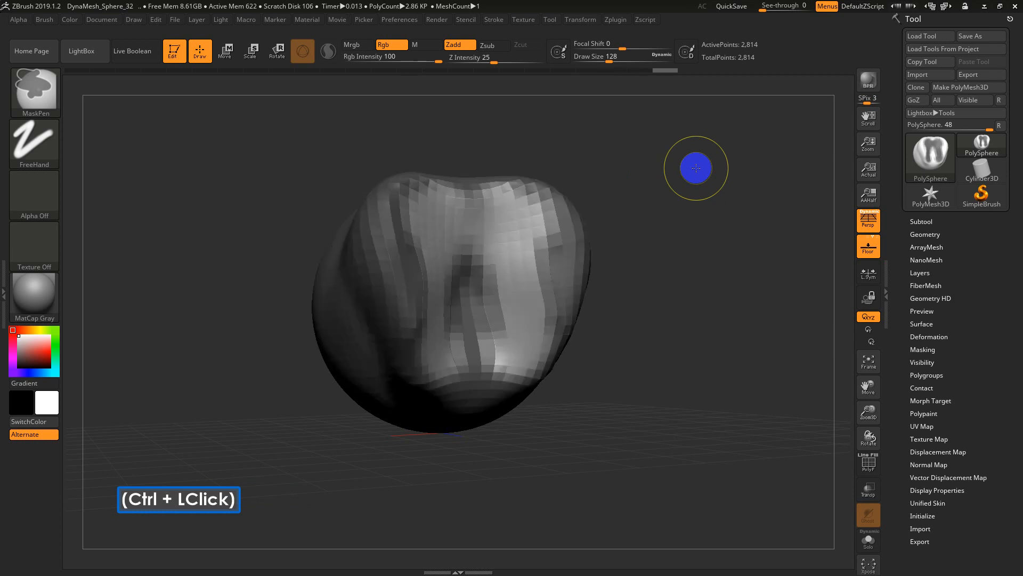
{"action": "left_click", "coordinate": [696, 168], "text": "ctrl"}
Sculpt the unmasked central ridge with the Standard brush, then invert the mask and carve into the front hollows.
{"action": "left_click_drag", "start_coordinate": [632, 302], "coordinate": [619, 322]}
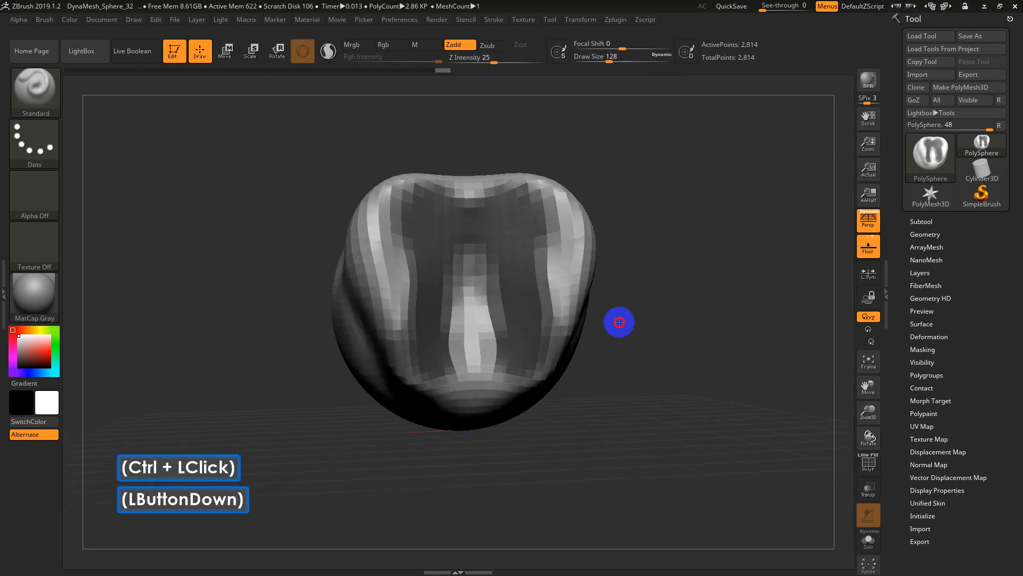
{"action": "mouse_move", "coordinate": [489, 284]}
{"action": "left_mouse_down"}
{"action": "mouse_move", "coordinate": [466, 265]}
{"action": "mouse_move", "coordinate": [475, 323]}
{"action": "left_mouse_up"}
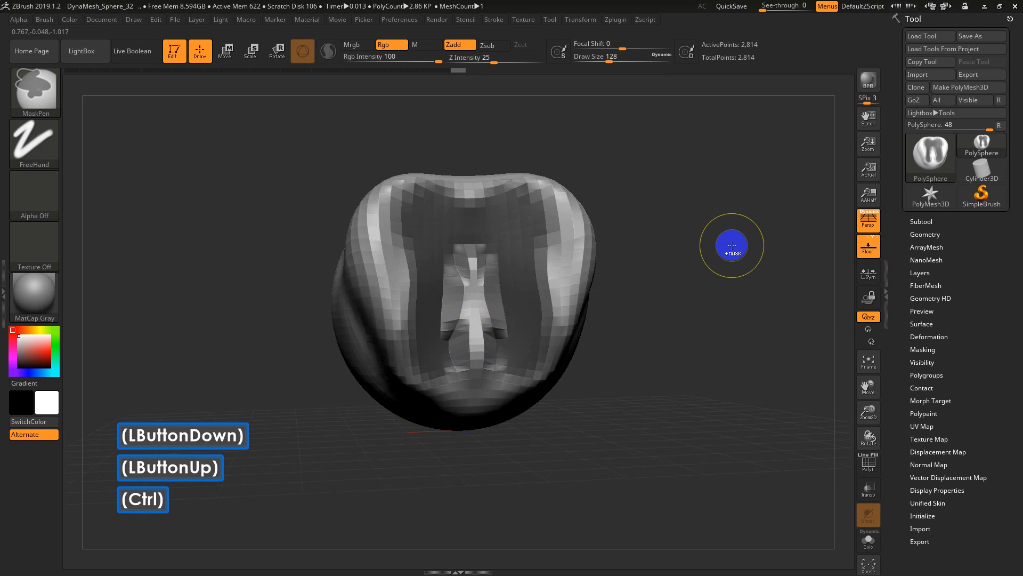
{"action": "left_click", "coordinate": [732, 245], "text": "ctrl"}
{"action": "mouse_move", "coordinate": [507, 224]}
{"action": "left_mouse_down", "text": "alt"}
{"action": "mouse_move", "coordinate": [524, 237]}
{"action": "mouse_move", "coordinate": [507, 228]}
{"action": "mouse_move", "coordinate": [502, 286]}
{"action": "left_mouse_up", "text": "alt"}
{"action": "mouse_move", "coordinate": [645, 279]}
{"action": "left_mouse_down"}
{"action": "mouse_move", "coordinate": [738, 265]}
{"action": "mouse_move", "coordinate": [715, 293]}
{"action": "mouse_move", "coordinate": [738, 283]}
{"action": "mouse_move", "coordinate": [734, 275]}
{"action": "left_mouse_up"}
Clear the mask and smooth the rough ridges and grooves across the front of the form.
{"action": "key", "text": "ctrl"}
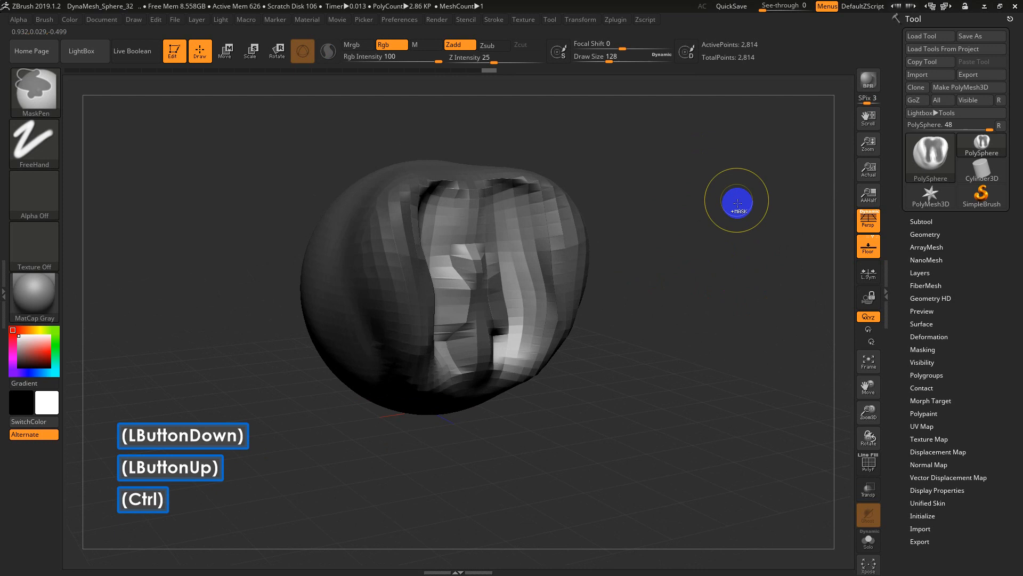
{"action": "mouse_move", "coordinate": [744, 163]}
{"action": "left_mouse_down", "text": "ctrl"}
{"action": "mouse_move", "coordinate": [691, 311]}
{"action": "mouse_move", "coordinate": [655, 292]}
{"action": "mouse_move", "coordinate": [670, 304]}
{"action": "left_mouse_up", "text": "ctrl"}
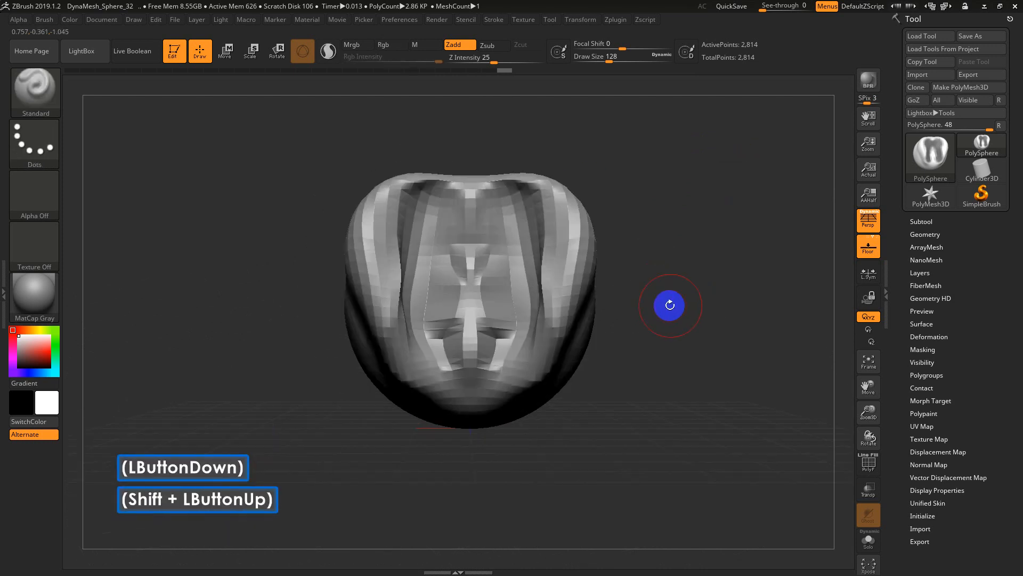
{"action": "mouse_move", "coordinate": [486, 257]}
{"action": "left_mouse_down", "text": "shift"}
{"action": "mouse_move", "coordinate": [509, 305]}
{"action": "mouse_move", "coordinate": [498, 206]}
{"action": "mouse_move", "coordinate": [562, 226]}
{"action": "left_mouse_up", "text": "shift"}
{"action": "mouse_move", "coordinate": [634, 261]}
{"action": "left_mouse_down"}
{"action": "mouse_move", "coordinate": [726, 313]}
{"action": "mouse_move", "coordinate": [703, 301]}
{"action": "mouse_move", "coordinate": [705, 327]}
{"action": "left_mouse_up"}
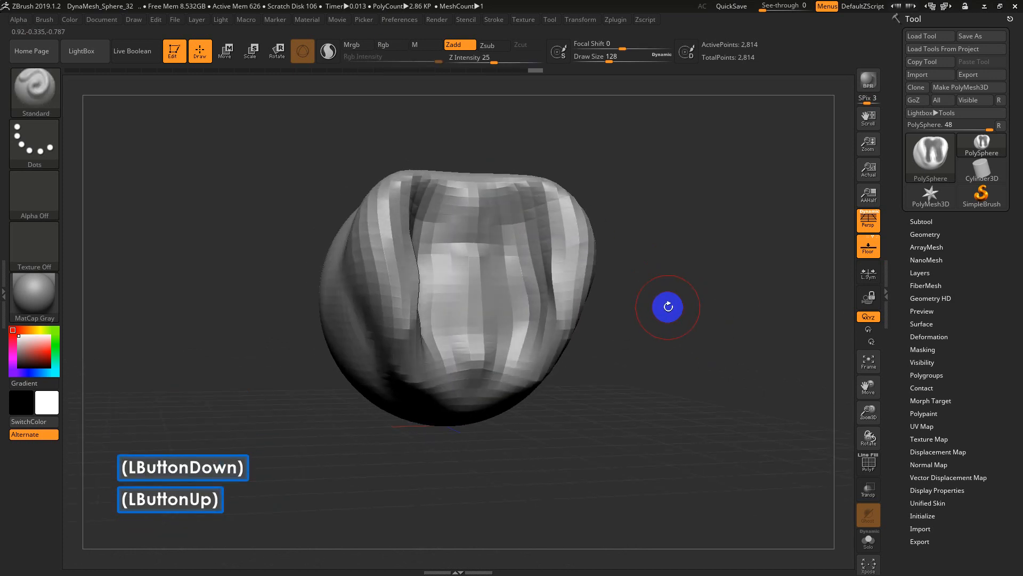
Try a painted mask on the side of the form and a rectangular mask over its upper half, undoing each one.
{"action": "mouse_move", "coordinate": [621, 322]}
{"action": "left_mouse_down"}
{"action": "mouse_move", "coordinate": [709, 357]}
{"action": "mouse_move", "coordinate": [693, 352]}
{"action": "left_mouse_up"}
{"action": "mouse_move", "coordinate": [437, 269]}
{"action": "left_mouse_down", "text": "ctrl"}
{"action": "mouse_move", "coordinate": [459, 274]}
{"action": "mouse_move", "coordinate": [462, 313]}
{"action": "mouse_move", "coordinate": [421, 338]}
{"action": "mouse_move", "coordinate": [387, 308]}
{"action": "mouse_move", "coordinate": [418, 286]}
{"action": "left_mouse_up", "text": "ctrl"}
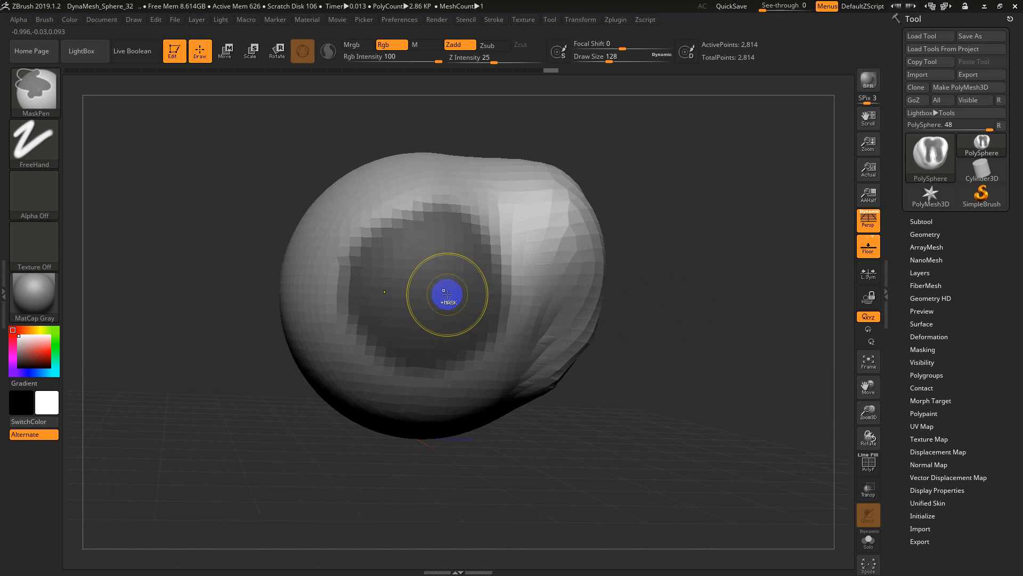
{"action": "key", "text": "ctrl+z"}
{"action": "mouse_move", "coordinate": [748, 143]}
{"action": "left_mouse_down", "text": "ctrl"}
{"action": "mouse_move", "coordinate": [542, 222]}
{"action": "mouse_move", "coordinate": [259, 263]}
{"action": "left_mouse_up", "text": "ctrl"}
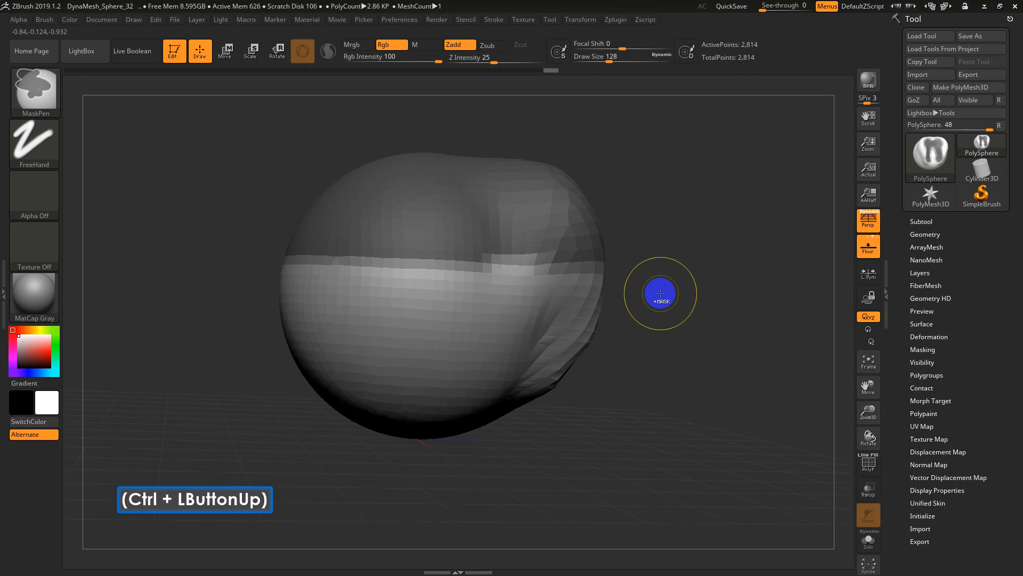
{"action": "key", "text": "ctrl+z"}
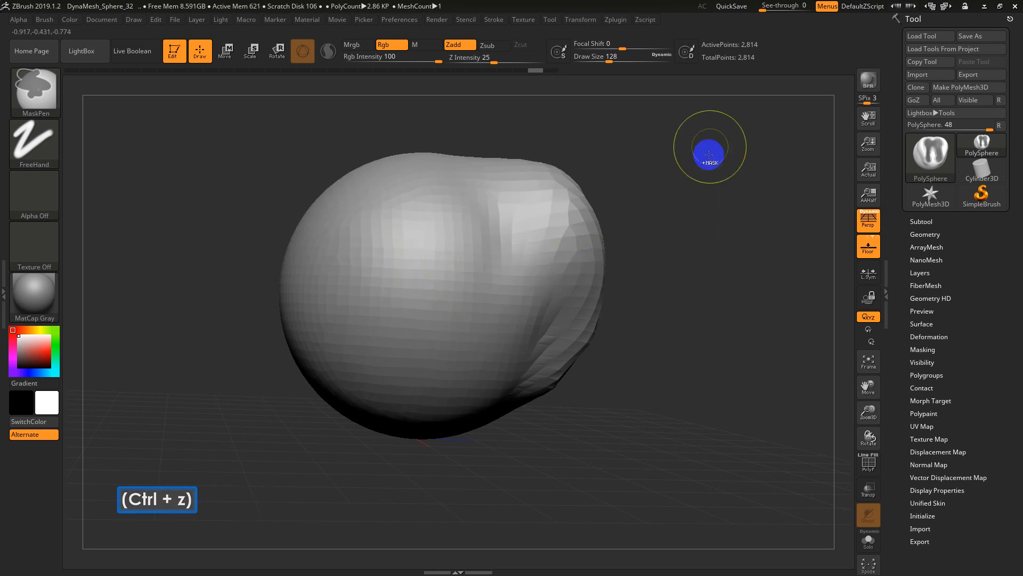
{"action": "left_click_drag", "start_coordinate": [705, 136], "coordinate": [274, 267], "text": "ctrl"}
{"action": "key", "text": "ctrl+z"}
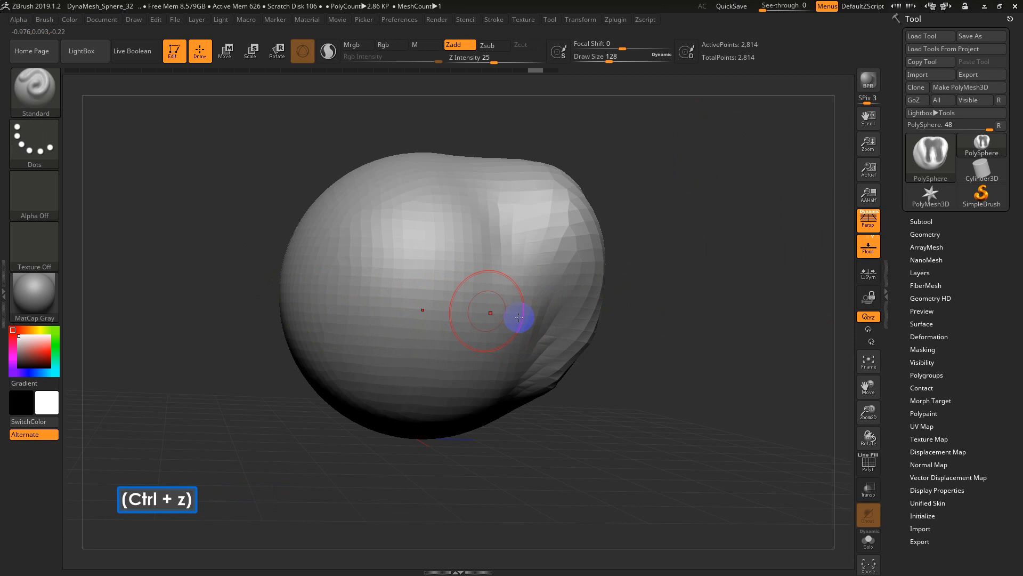
Paint a rounded mask patch in the middle of the form's side.
{"action": "left_click_drag", "start_coordinate": [393, 320], "coordinate": [481, 273], "text": "ctrl"}
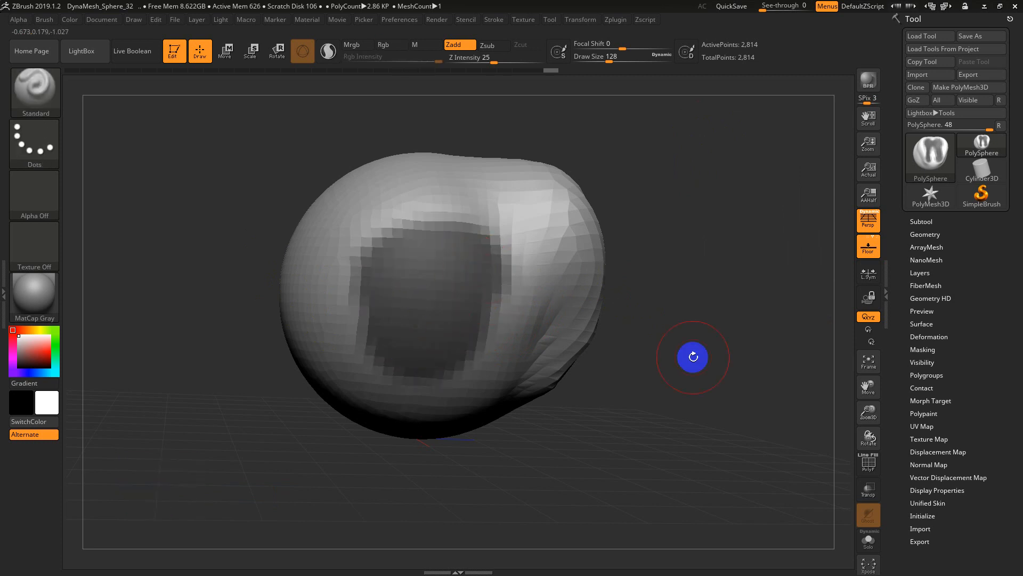
{"action": "left_click_drag", "start_coordinate": [692, 359], "coordinate": [623, 347]}
{"action": "key", "text": "ctrl"}
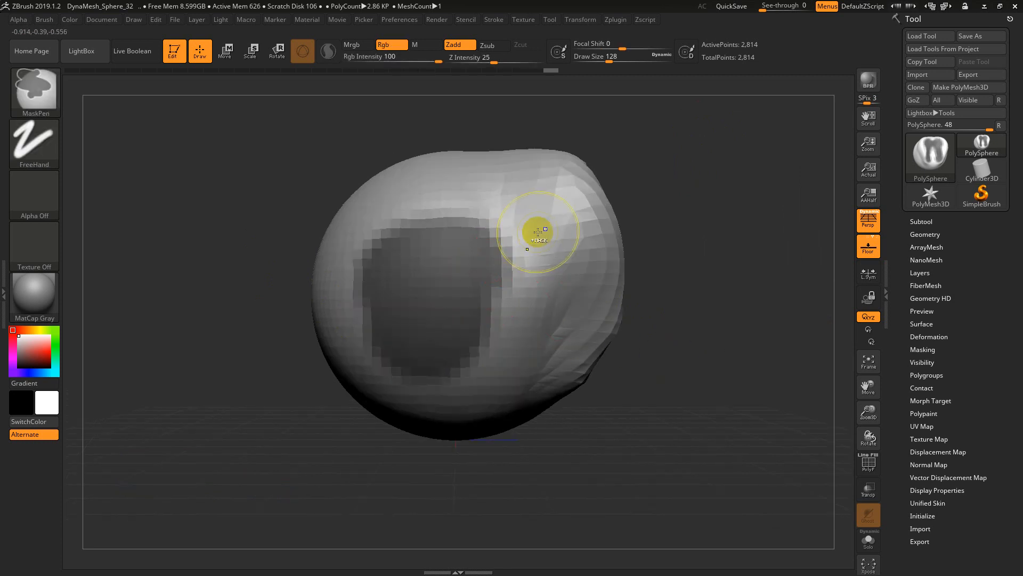
Blur the edges of the side mask patch, then undo the blurring.
{"action": "left_click", "coordinate": [569, 218], "text": "ctrl"}
{"action": "left_click", "coordinate": [568, 218], "text": "ctrl"}
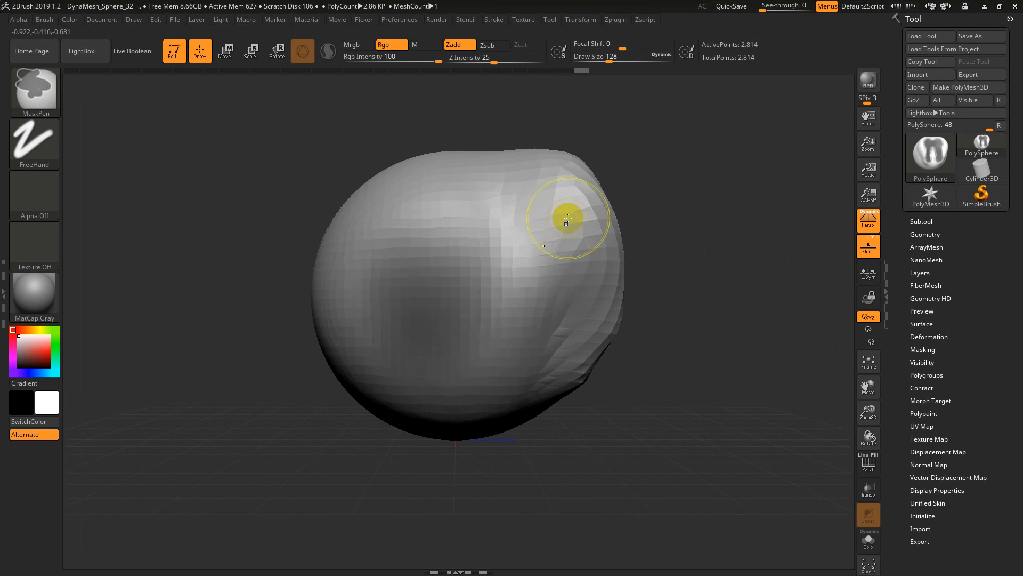
{"action": "key", "text": "ctrl+z"}
{"action": "key", "text": "ctrl+z"}
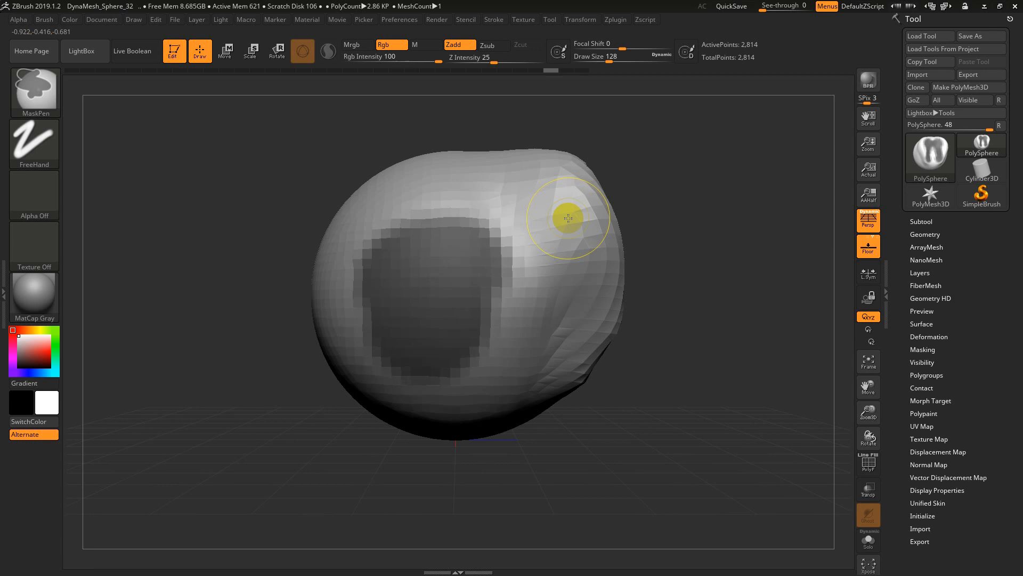
Blur the side mask patch, sharpen its edges, and undo the sharpening.
{"action": "key", "text": "ctrl+alt"}
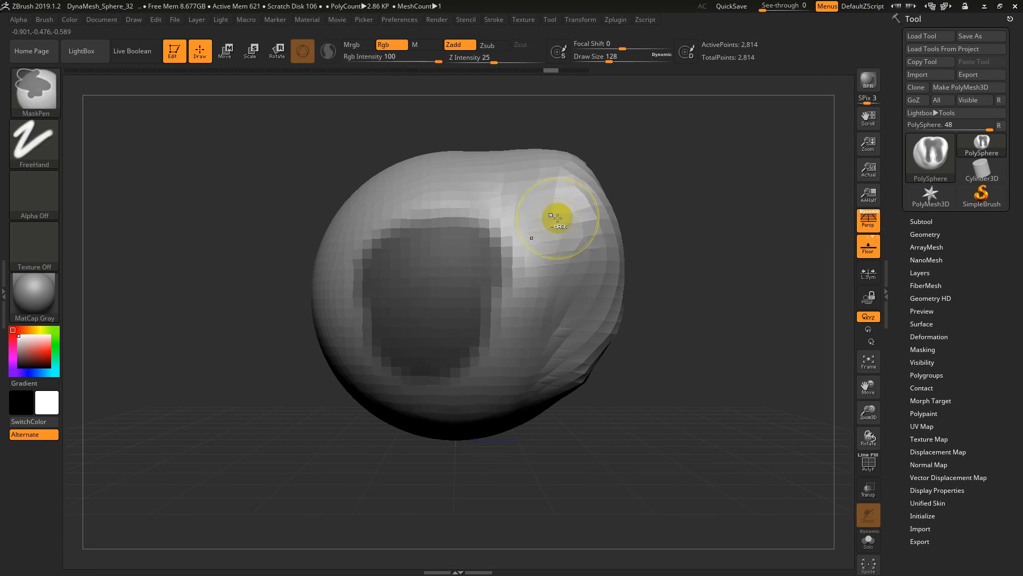
{"action": "left_click", "coordinate": [558, 222], "text": "ctrl"}
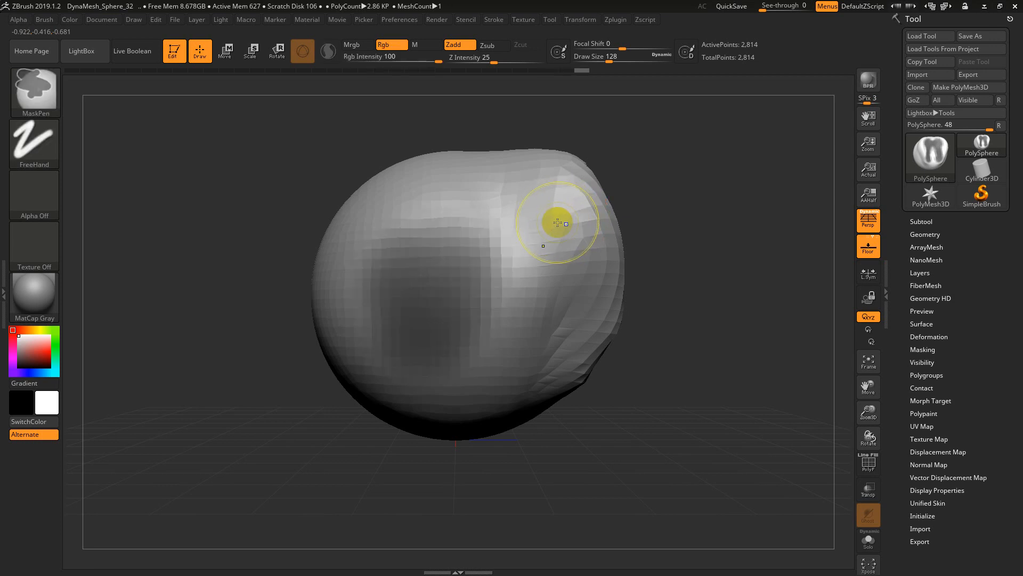
{"action": "left_click", "coordinate": [558, 222], "text": "ctrl+alt"}
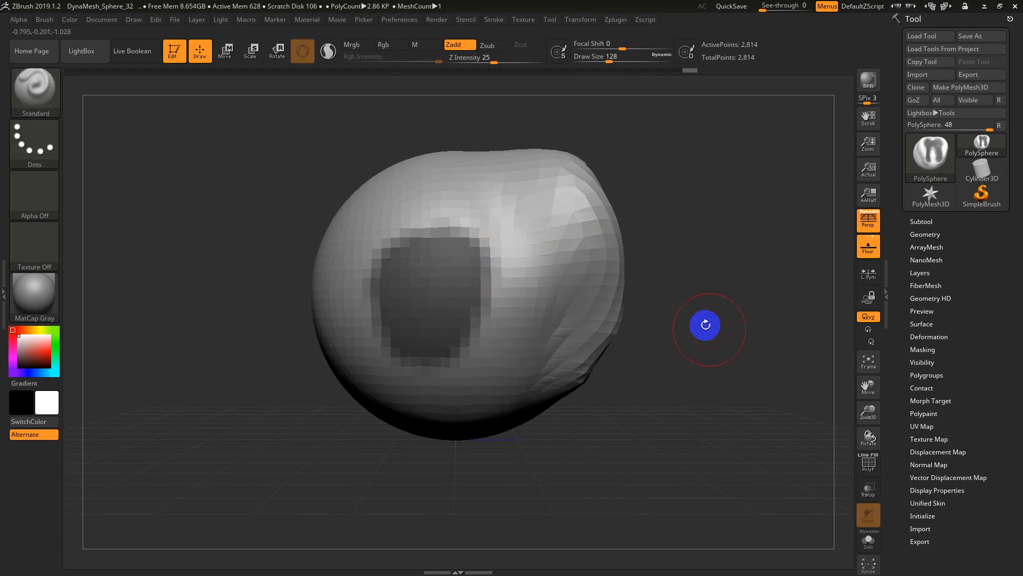
{"action": "mouse_move", "coordinate": [706, 322]}
{"action": "left_mouse_down"}
{"action": "mouse_move", "coordinate": [724, 331]}
{"action": "mouse_move", "coordinate": [715, 338]}
{"action": "left_mouse_up"}
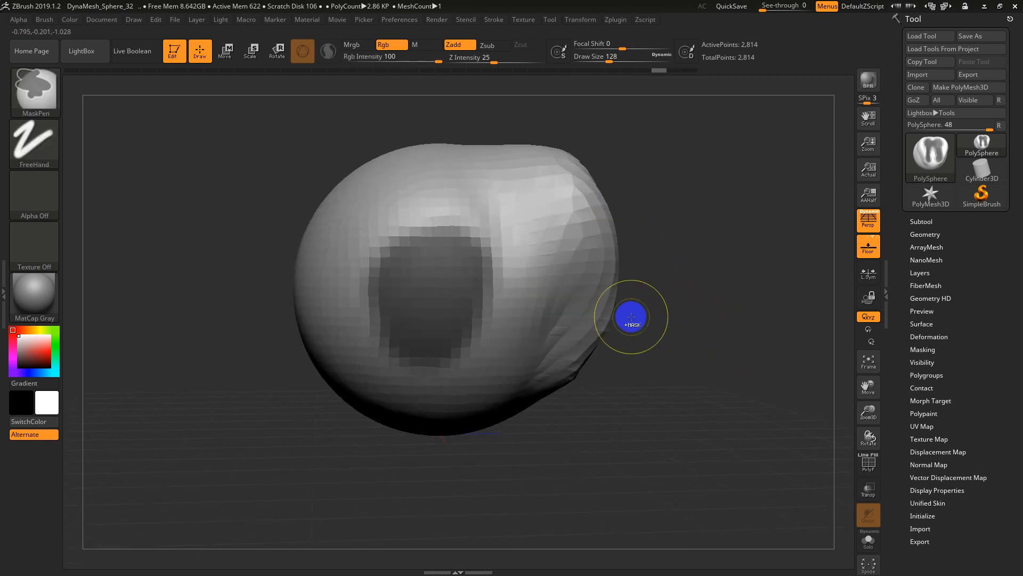
{"action": "key", "text": "ctrl+z"}
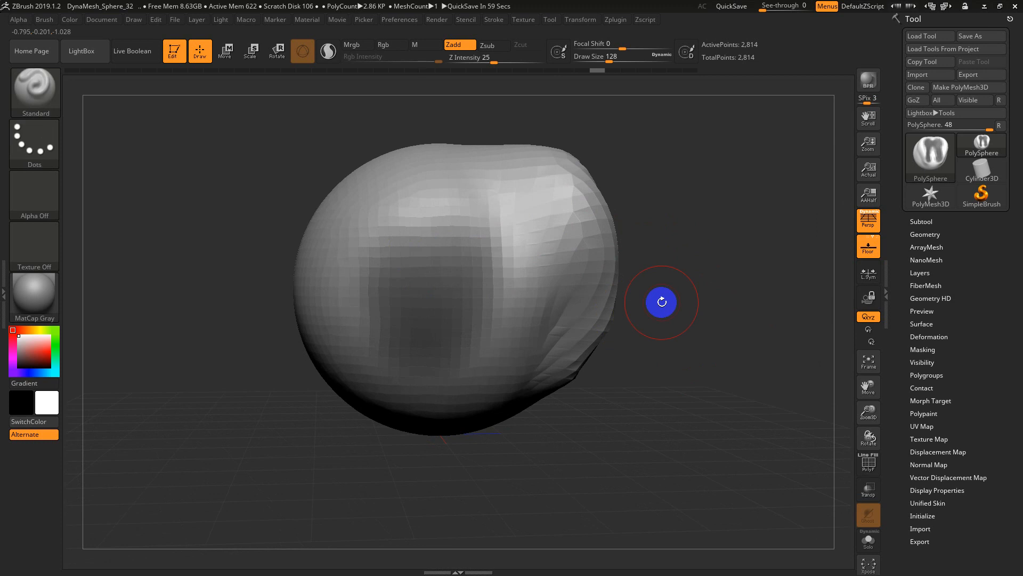
Blur the side mask patch repeatedly at draw size 128, then undo back to the crisp patch.
{"action": "left_click_drag", "start_coordinate": [661, 302], "coordinate": [658, 251], "text": "ctrl"}
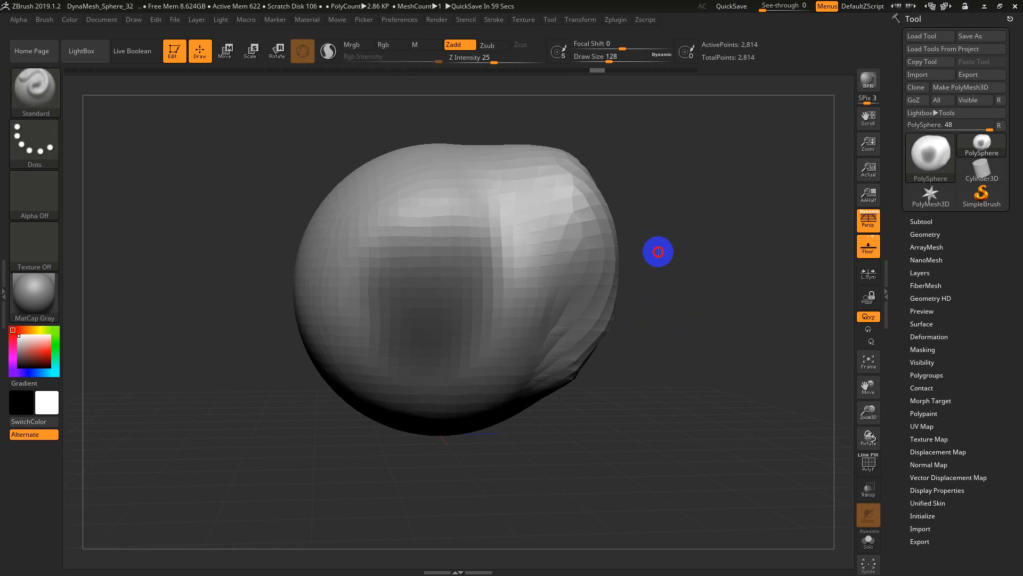
{"action": "left_click", "coordinate": [517, 204], "text": "ctrl"}
{"action": "left_click", "coordinate": [524, 219], "text": "ctrl"}
{"action": "left_click", "coordinate": [524, 219], "text": "ctrl"}
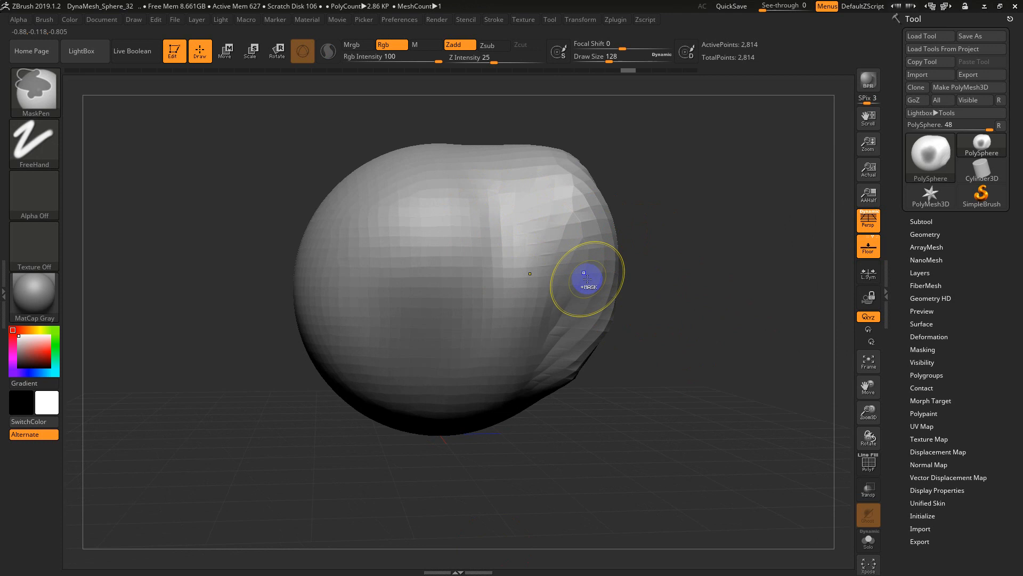
{"action": "left_click", "coordinate": [564, 256], "text": "ctrl"}
{"action": "key", "text": "ctrl+z"}
{"action": "key", "text": "ctrl+z"}
{"action": "key", "text": "ctrl+z"}
Set the draw size to 39, blur the side mask patch, and sharpen its edges again.
{"action": "key", "text": "s"}
{"action": "left_click_drag", "start_coordinate": [527, 273], "coordinate": [513, 274]}
{"action": "key", "text": "ctrl"}
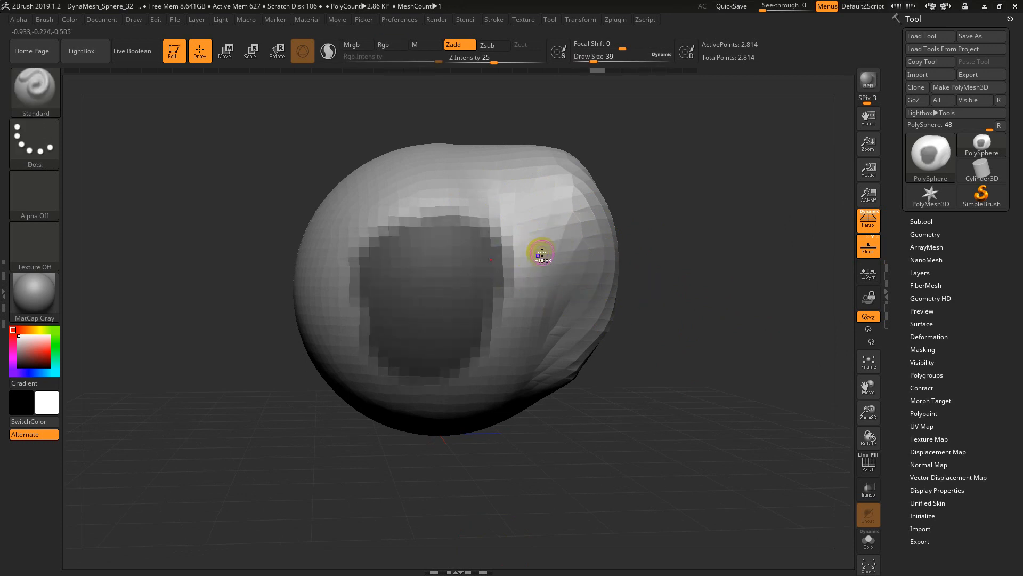
{"action": "left_click", "coordinate": [542, 252], "text": "ctrl"}
{"action": "left_click", "coordinate": [542, 252], "text": "ctrl"}
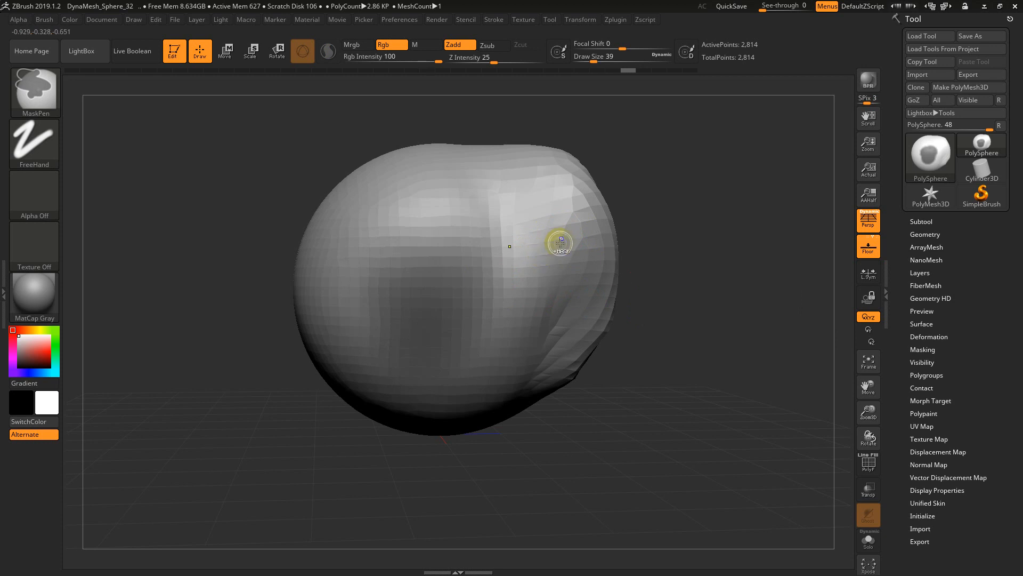
{"action": "left_click", "coordinate": [560, 243], "text": "ctrl+alt"}
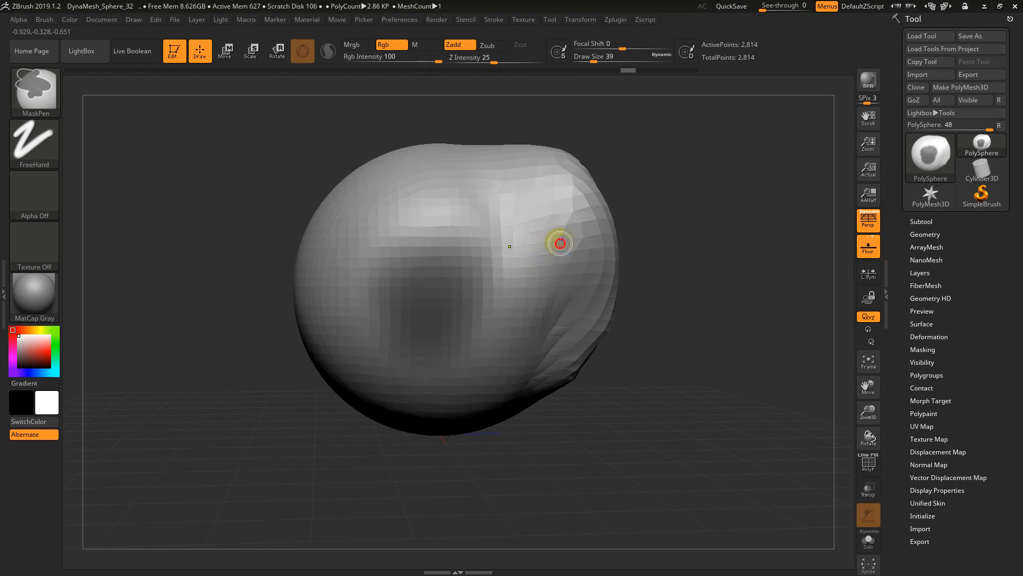
{"action": "left_click", "coordinate": [560, 244], "text": "ctrl+alt"}
Set the draw size to 112 and sculpt the surface around the masked side patch with the Standard brush.
{"action": "key", "text": "s"}
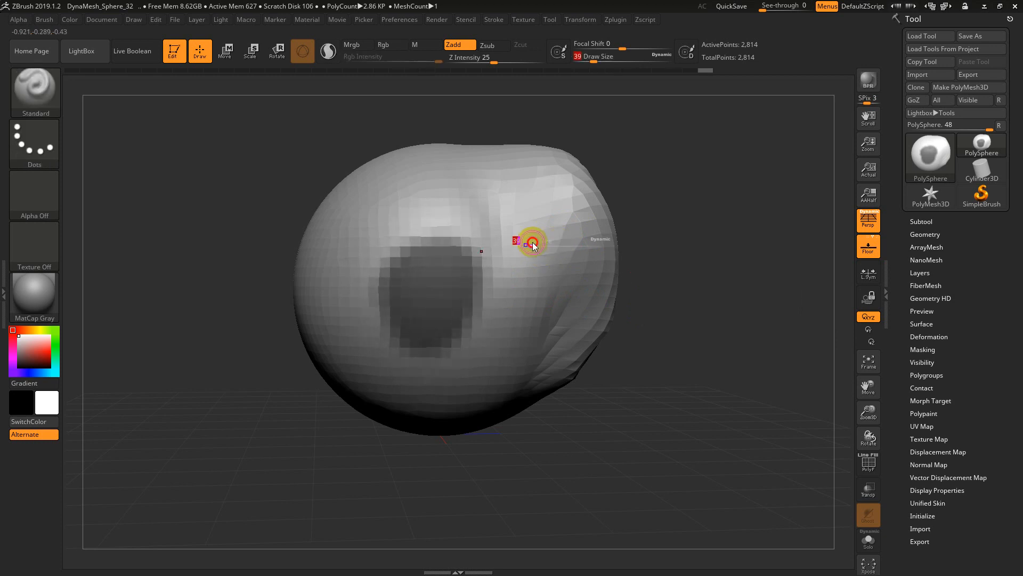
{"action": "left_click_drag", "start_coordinate": [530, 242], "coordinate": [544, 241]}
{"action": "mouse_move", "coordinate": [475, 246]}
{"action": "left_mouse_down"}
{"action": "mouse_move", "coordinate": [420, 247]}
{"action": "mouse_move", "coordinate": [457, 327]}
{"action": "mouse_move", "coordinate": [373, 304]}
{"action": "mouse_move", "coordinate": [457, 240]}
{"action": "mouse_move", "coordinate": [459, 367]}
{"action": "mouse_move", "coordinate": [450, 222]}
{"action": "left_mouse_up"}
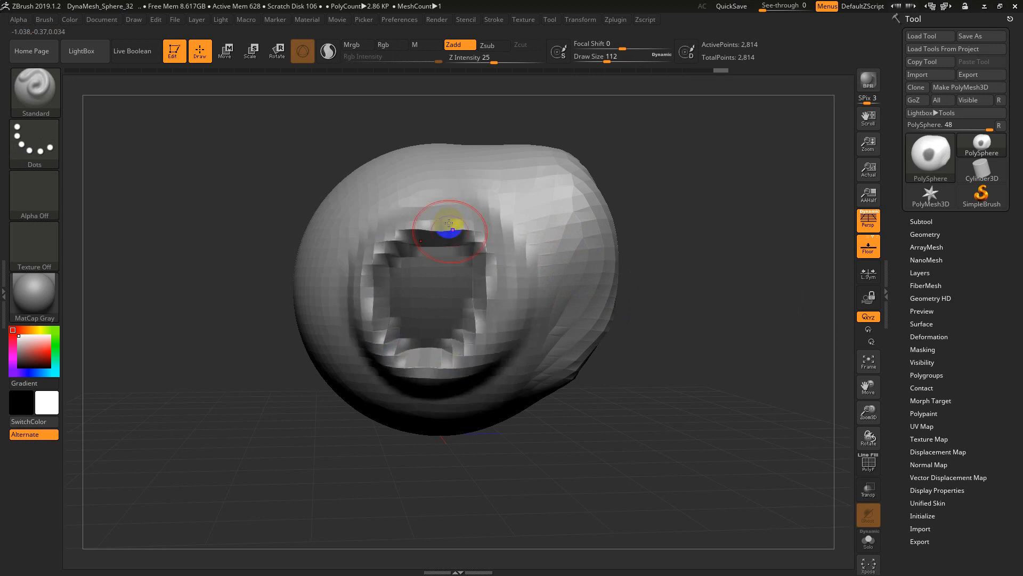
Clear the mask and smooth the surface around the side patch.
{"action": "mouse_move", "coordinate": [704, 290]}
{"action": "left_mouse_down", "text": "ctrl"}
{"action": "mouse_move", "coordinate": [675, 349]}
{"action": "mouse_move", "coordinate": [664, 409]}
{"action": "left_mouse_up", "text": "ctrl"}
{"action": "mouse_move", "coordinate": [480, 266]}
{"action": "left_mouse_down", "text": "shift"}
{"action": "mouse_move", "coordinate": [448, 349]}
{"action": "mouse_move", "coordinate": [431, 310]}
{"action": "left_mouse_up", "text": "shift"}
{"action": "mouse_move", "coordinate": [663, 373]}
{"action": "left_mouse_down"}
{"action": "mouse_move", "coordinate": [769, 347]}
{"action": "mouse_move", "coordinate": [669, 354]}
{"action": "mouse_move", "coordinate": [742, 437]}
{"action": "mouse_move", "coordinate": [709, 416]}
{"action": "mouse_move", "coordinate": [747, 425]}
{"action": "mouse_move", "coordinate": [687, 425]}
{"action": "mouse_move", "coordinate": [664, 395]}
{"action": "left_mouse_up"}
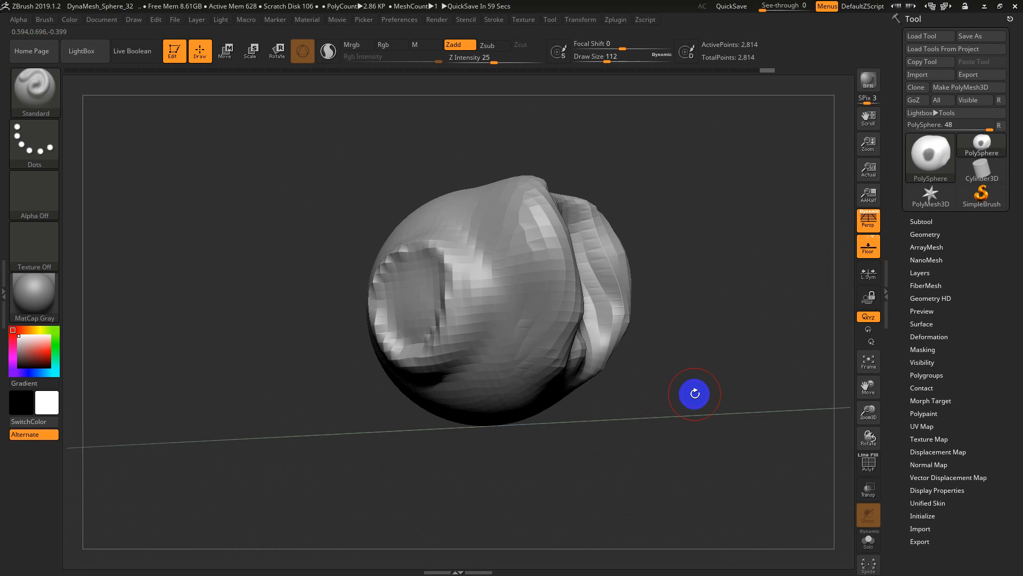
{"action": "mouse_move", "coordinate": [692, 393]}
{"action": "left_mouse_down"}
{"action": "mouse_move", "coordinate": [653, 417]}
{"action": "mouse_move", "coordinate": [680, 395]}
{"action": "left_mouse_up"}
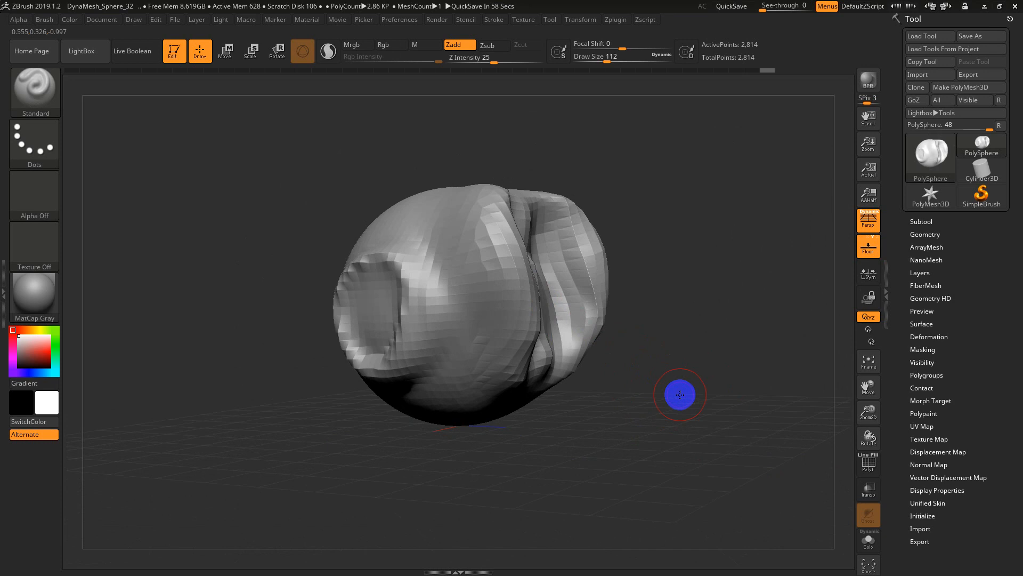
{"action": "mouse_move", "coordinate": [675, 386]}
{"action": "left_mouse_down"}
{"action": "mouse_move", "coordinate": [687, 381]}
{"action": "mouse_move", "coordinate": [674, 388]}
{"action": "mouse_move", "coordinate": [678, 377]}
{"action": "mouse_move", "coordinate": [653, 361]}
{"action": "mouse_move", "coordinate": [680, 368]}
{"action": "mouse_move", "coordinate": [660, 379]}
{"action": "left_mouse_up"}
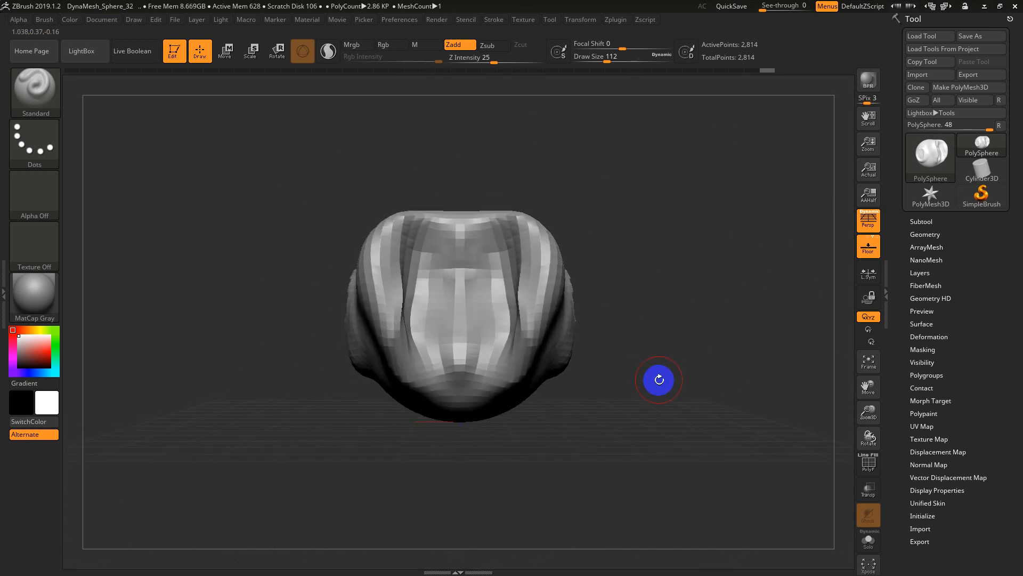
Isolate the lower part of the model with a SelectRect selection that hides the upper part.
{"action": "key", "text": "ctrl"}
{"action": "key", "text": "ctrl+shift"}
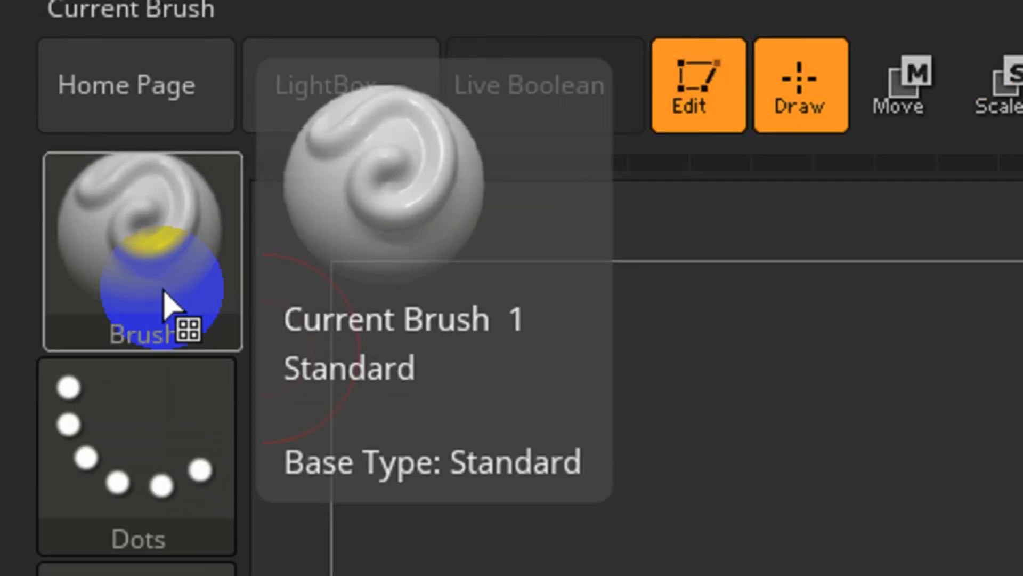
{"action": "key", "text": "ctrl"}
{"action": "key", "text": "ctrl+shift"}
{"action": "key", "text": "ctrl+shift"}
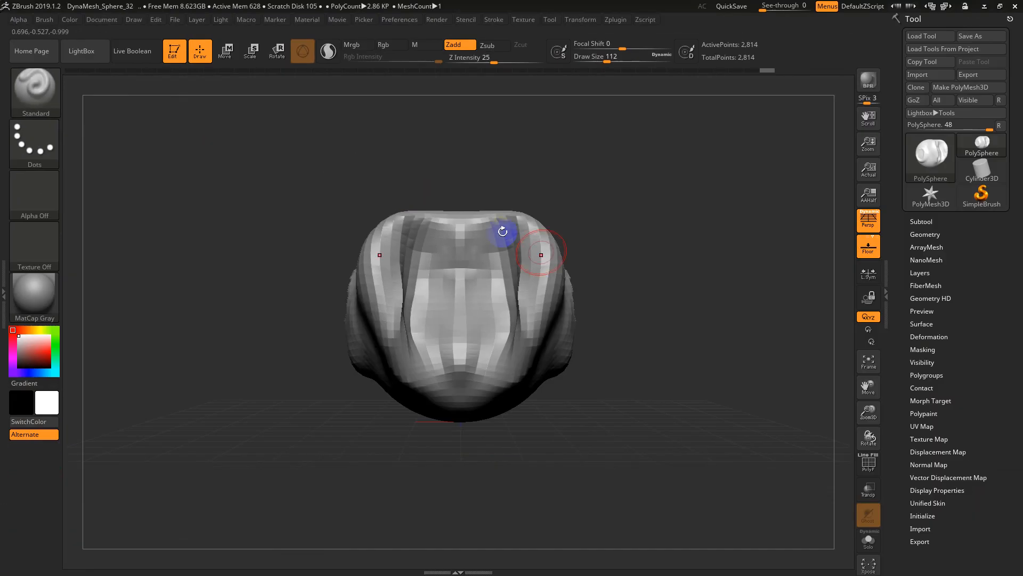
{"action": "key", "text": "ctrl+shift"}
{"action": "left_click_drag", "start_coordinate": [651, 291], "coordinate": [327, 446], "text": "ctrl+shift"}
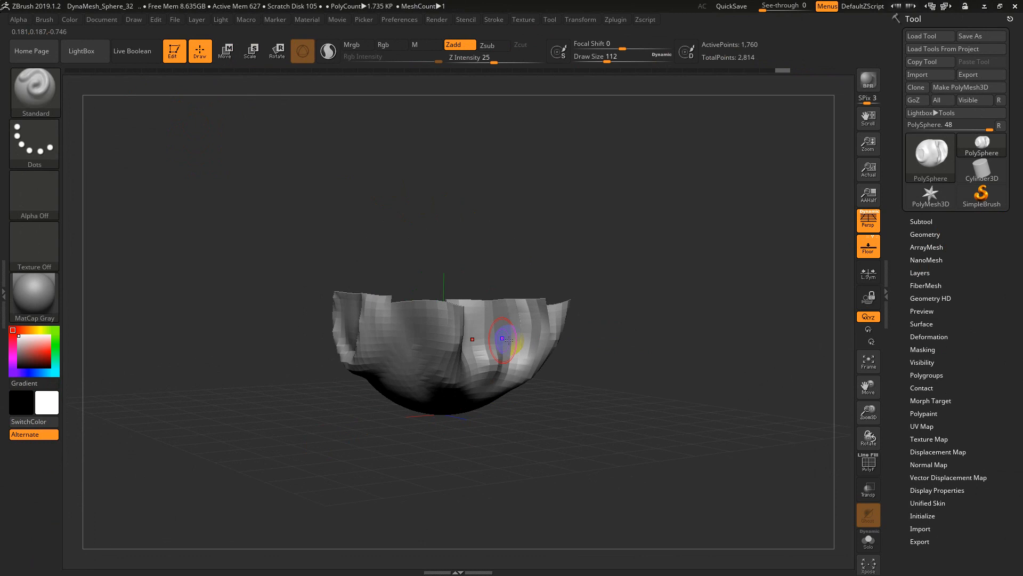
Invert the mesh visibility several times between the lower and upper parts, and show the whole model again.
{"action": "key", "text": "ctrl+shift"}
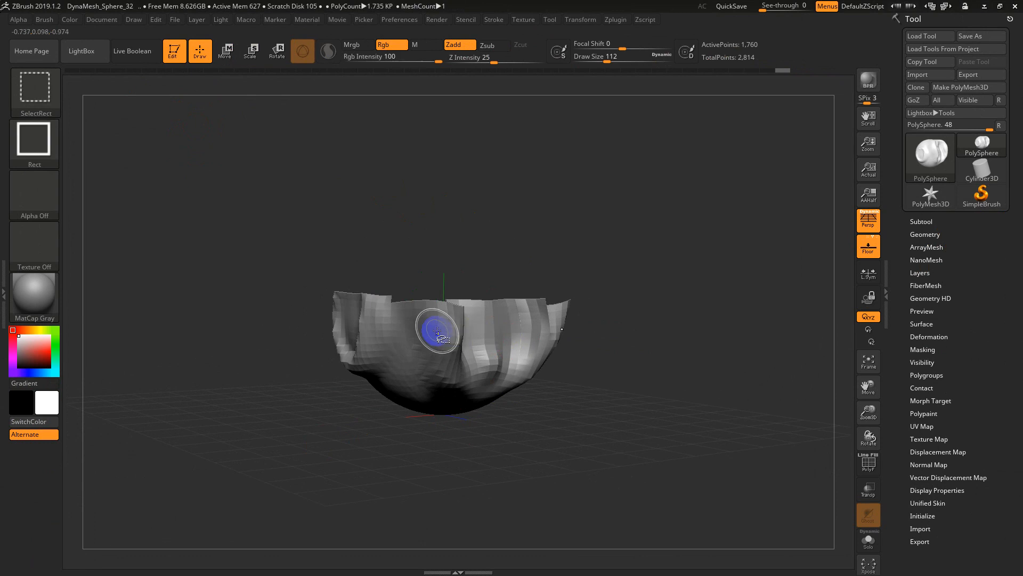
{"action": "left_click", "coordinate": [438, 326], "text": "ctrl+shift"}
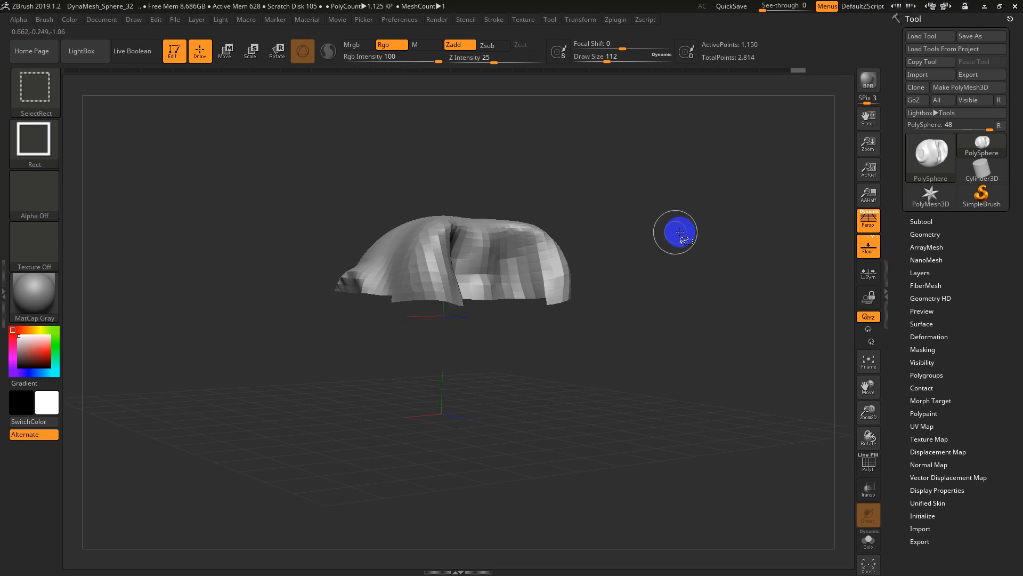
{"action": "left_click", "coordinate": [491, 270], "text": "ctrl+shift"}
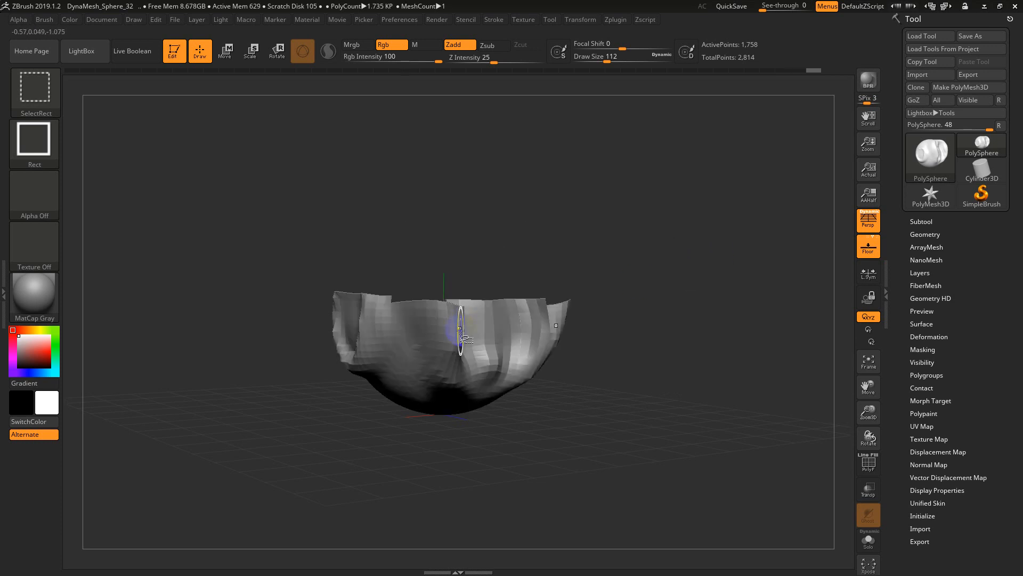
{"action": "left_click", "coordinate": [474, 268], "text": "ctrl+shift"}
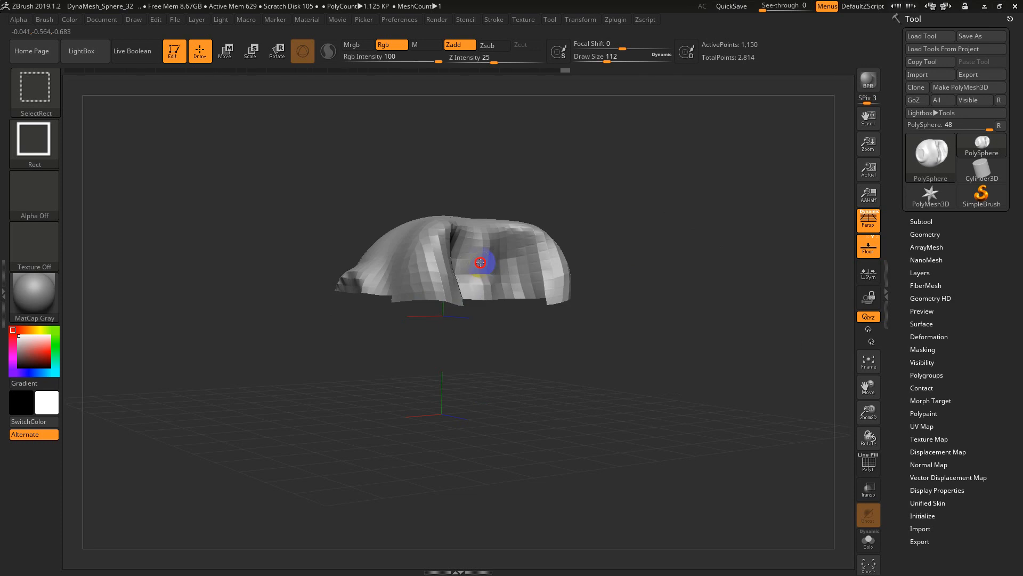
{"action": "left_click", "coordinate": [480, 262], "text": "ctrl+shift"}
{"action": "left_click", "coordinate": [485, 268], "text": "ctrl+shift"}
{"action": "left_click", "coordinate": [486, 270], "text": "ctrl+shift"}
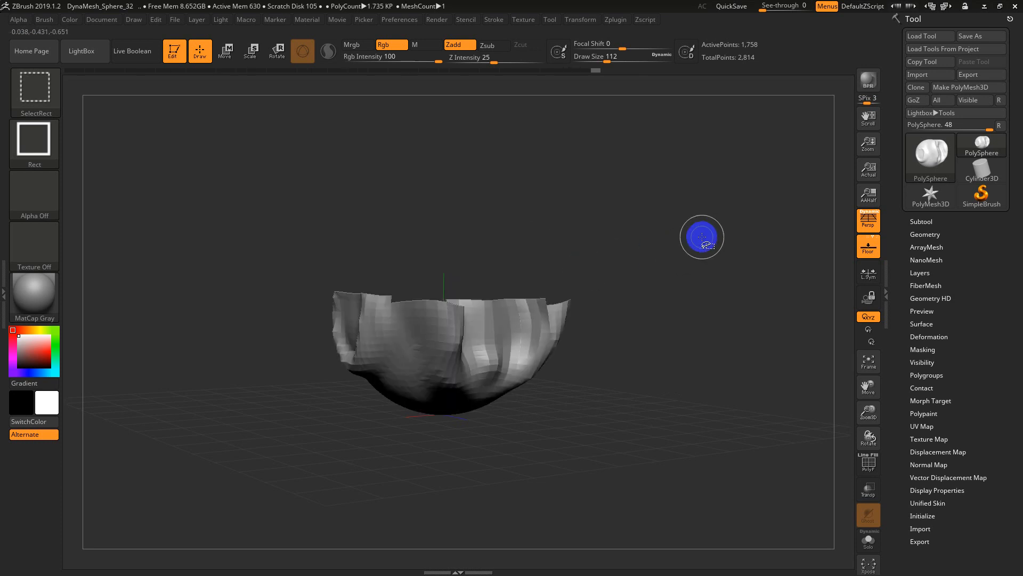
{"action": "left_click", "coordinate": [737, 227], "text": "ctrl+shift"}
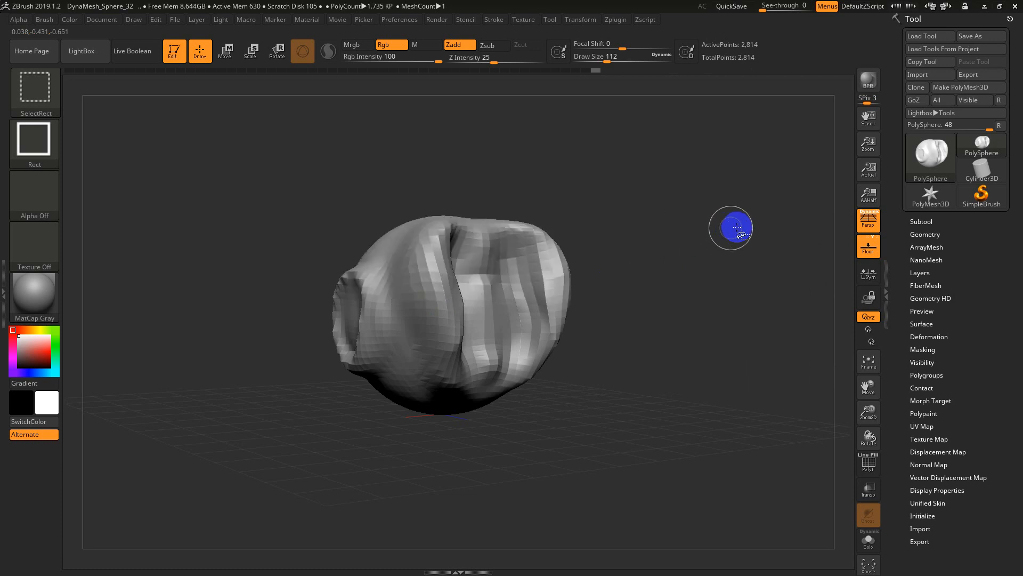
Open the brush library and look through the available sculpting brushes, keeping the Standard brush.
{"action": "left_click_drag", "start_coordinate": [737, 227], "coordinate": [691, 263]}
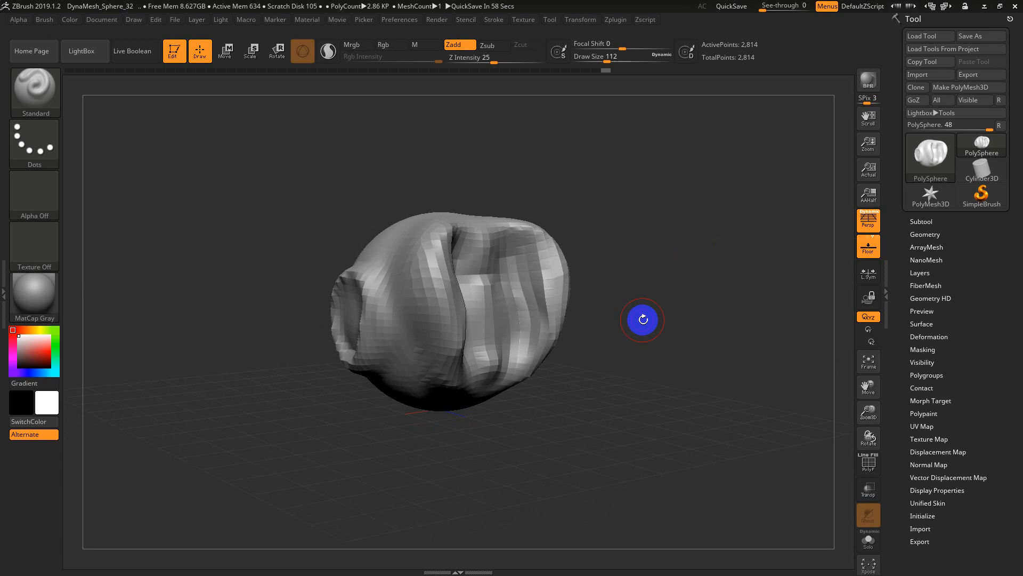
{"action": "left_click_drag", "start_coordinate": [616, 310], "coordinate": [624, 308]}
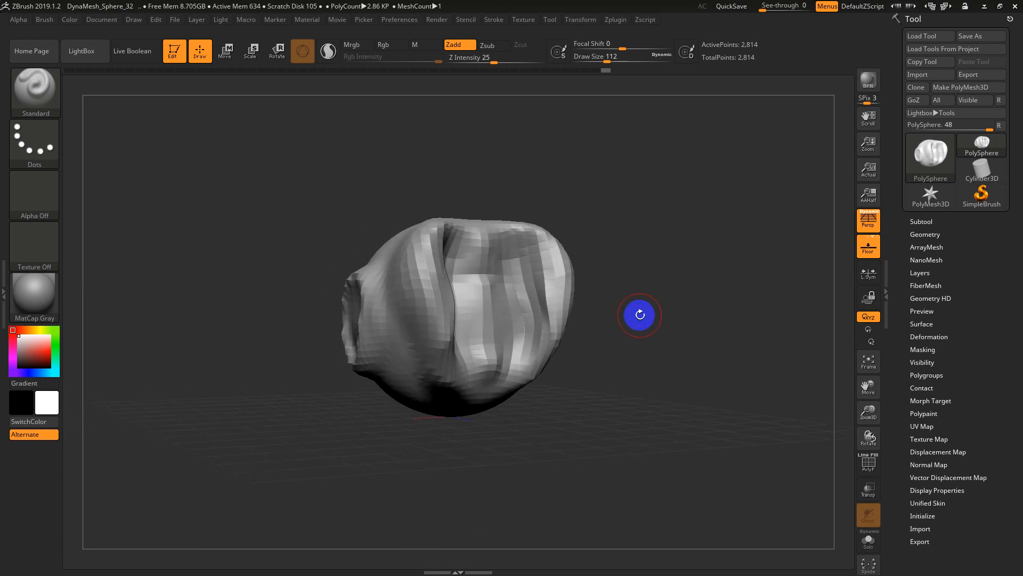
{"action": "right_click_drag", "start_coordinate": [640, 314], "coordinate": [439, 549], "text": "ctrl"}
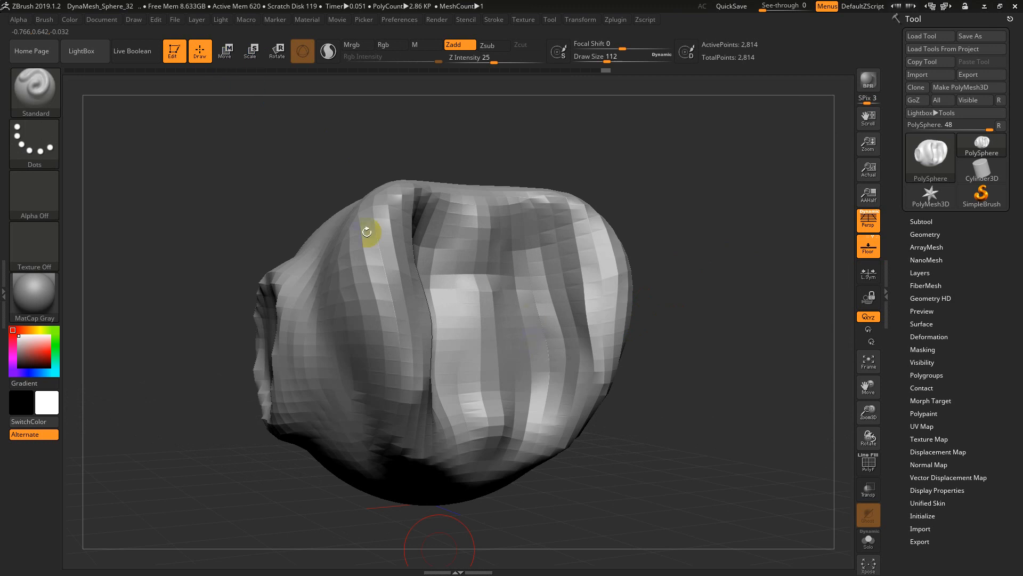
{"action": "left_click_drag", "start_coordinate": [274, 196], "coordinate": [279, 206]}
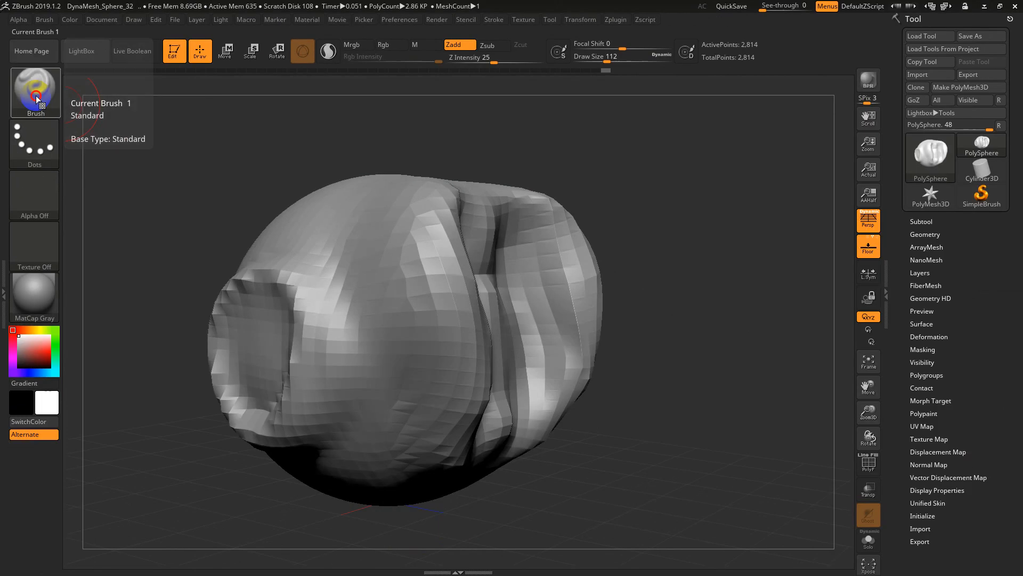
{"action": "left_click", "coordinate": [145, 292]}
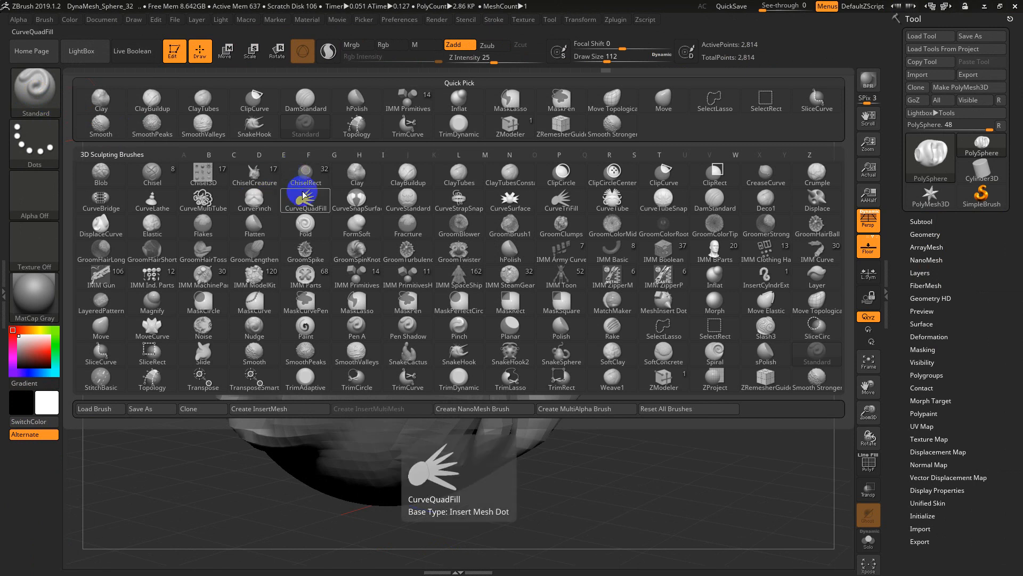
{"action": "left_click", "coordinate": [235, 159]}
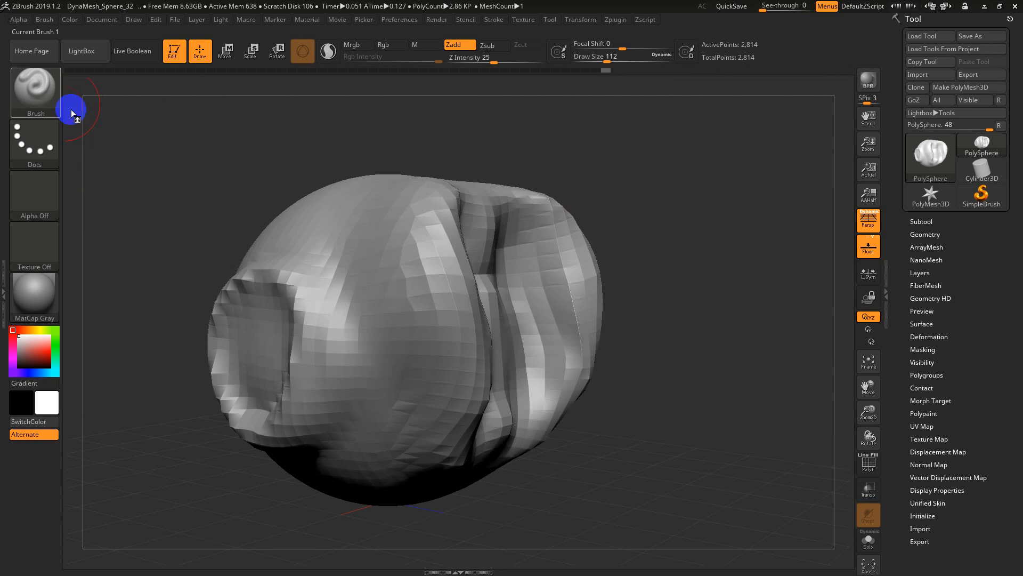
Set the Standard brush's stroke type to FreeHand and its alpha to Alpha 05.
{"action": "left_click", "coordinate": [34, 141]}
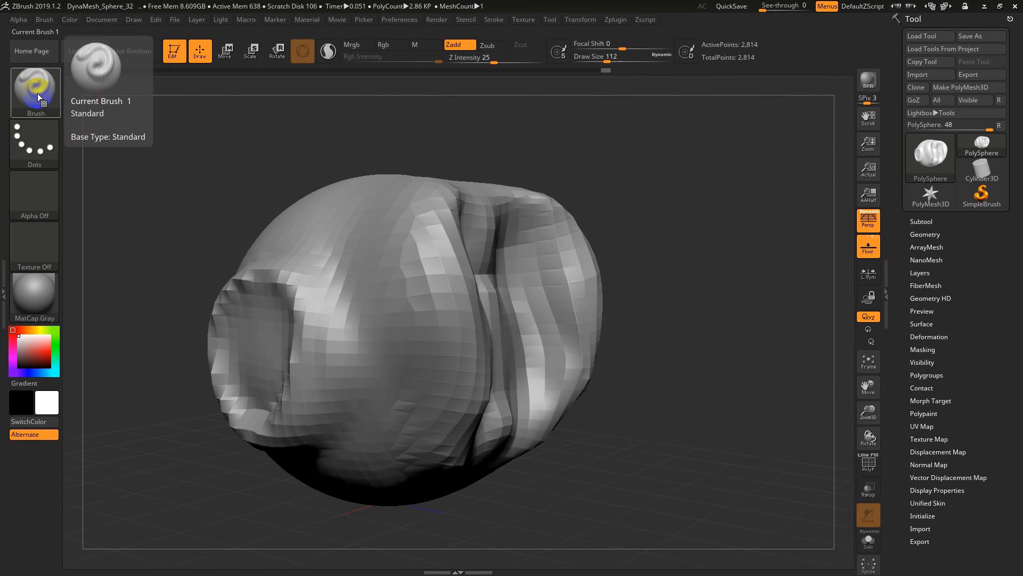
{"action": "left_click", "coordinate": [34, 145]}
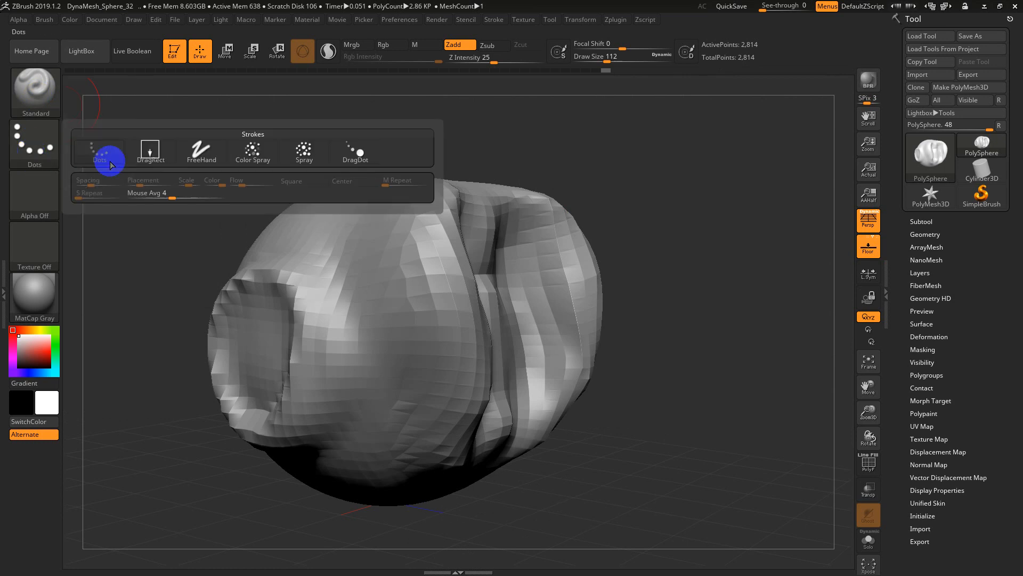
{"action": "left_click", "coordinate": [199, 154]}
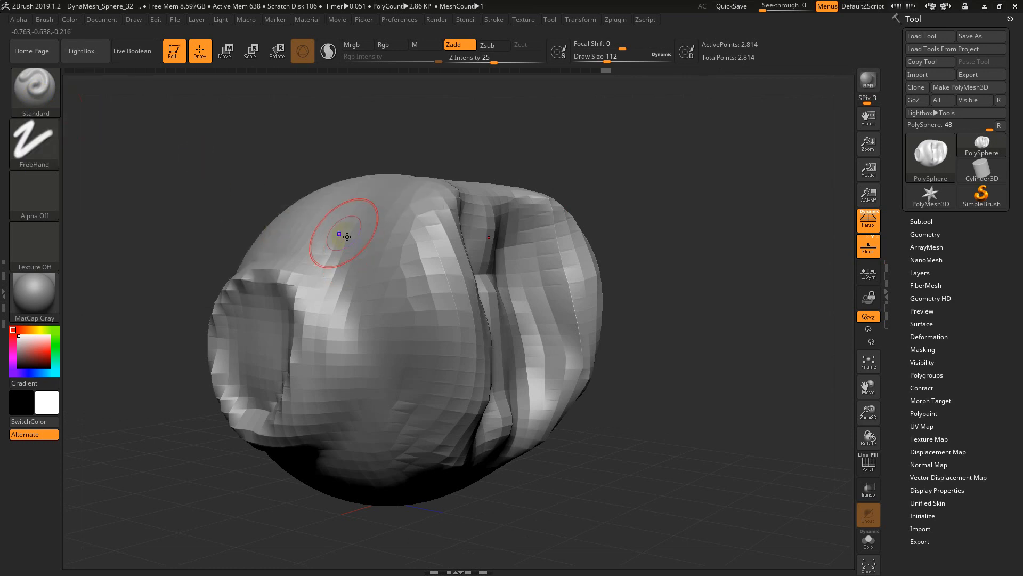
{"action": "left_click", "coordinate": [45, 144]}
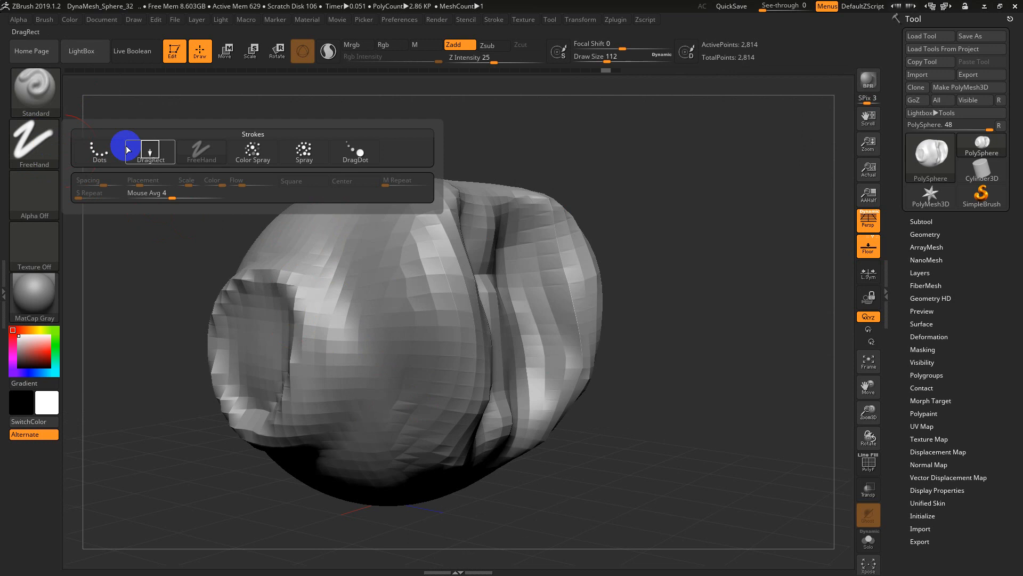
{"action": "left_click", "coordinate": [41, 191]}
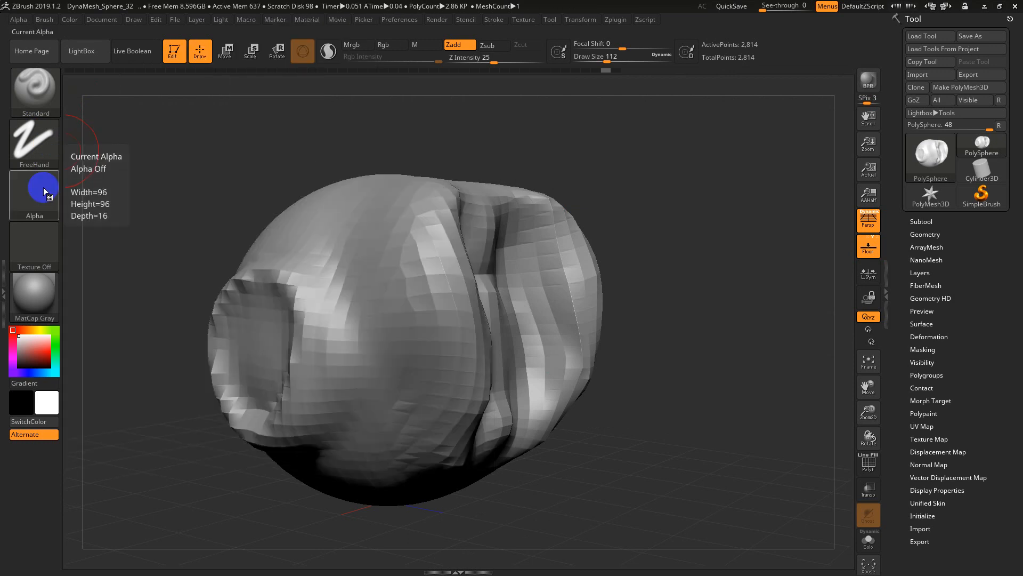
{"action": "left_click", "coordinate": [43, 201]}
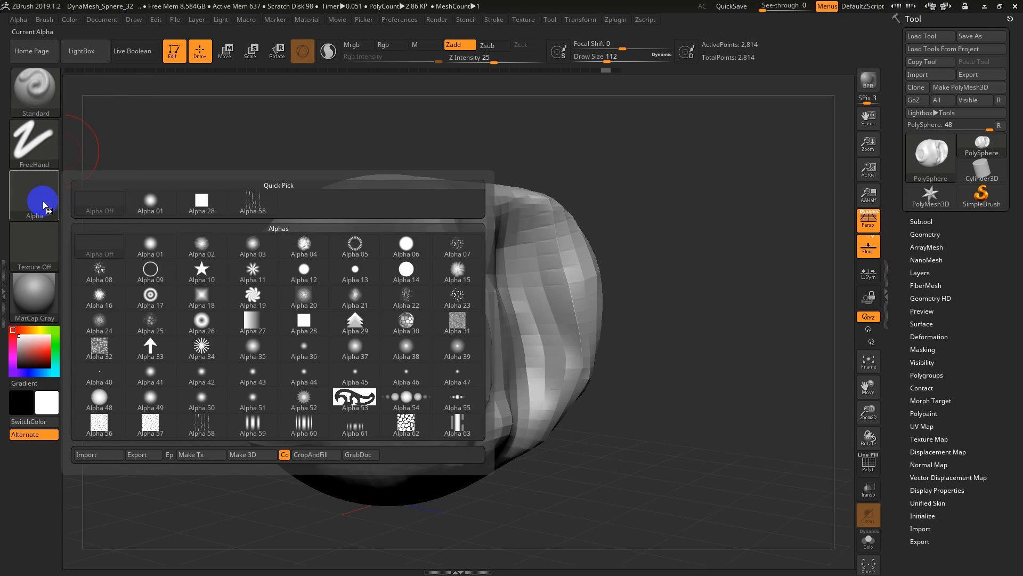
{"action": "left_click", "coordinate": [362, 253]}
Set the DynaMesh resolution to 240 and remesh the model.
{"action": "left_click", "coordinate": [925, 234]}
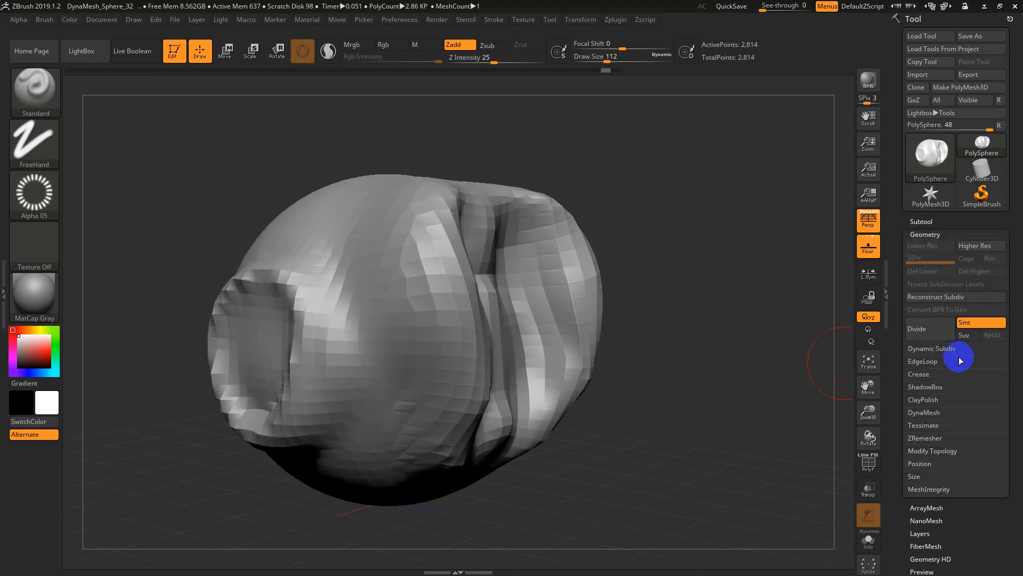
{"action": "left_click", "coordinate": [922, 413]}
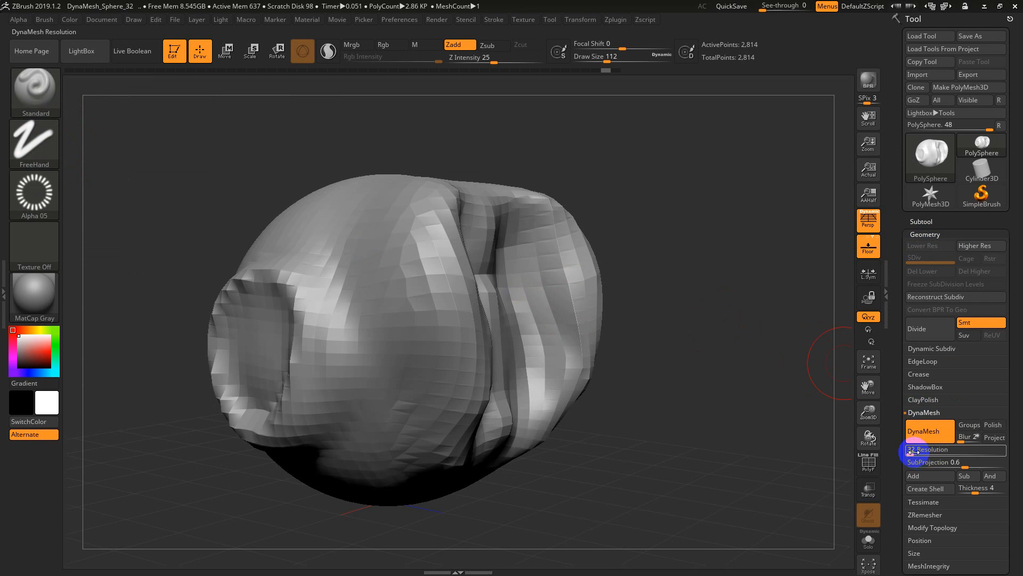
{"action": "type", "text": "240"}
{"action": "key", "text": "Return"}
{"action": "left_click_drag", "start_coordinate": [657, 293], "coordinate": [654, 426], "text": "ctrl"}
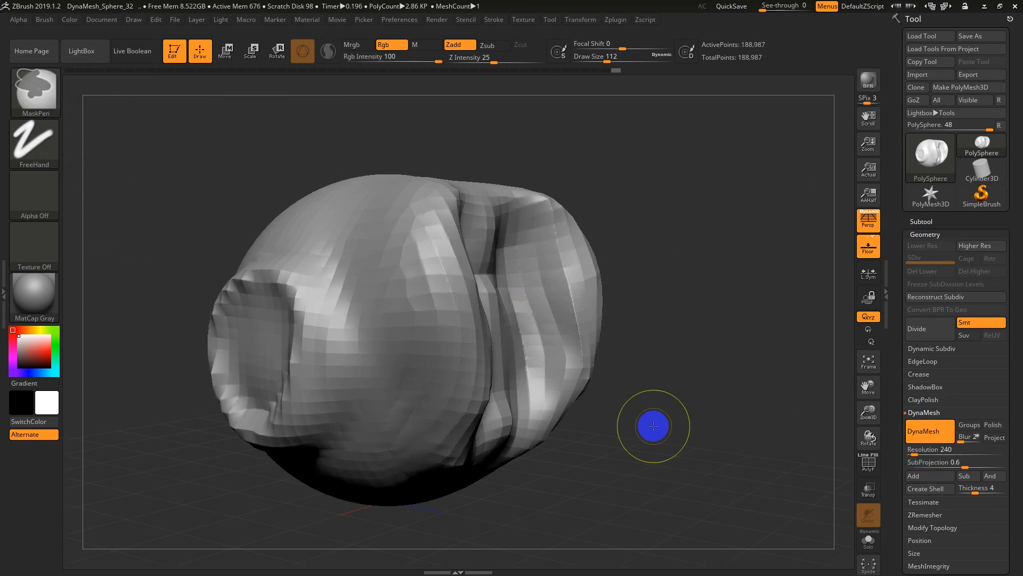
Subdivide the model twice and remesh it with DynaMesh at resolution 240.
{"action": "key", "text": "ctrl+d"}
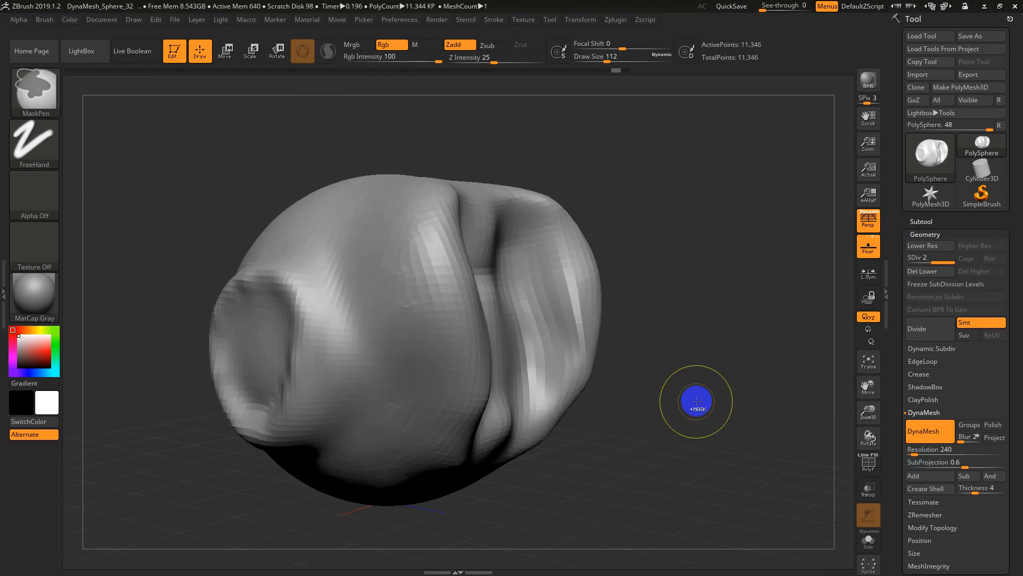
{"action": "key", "text": "ctrl+d"}
{"action": "left_click_drag", "start_coordinate": [753, 352], "coordinate": [709, 420], "text": "ctrl"}
Try FreeHand strokes with the Alpha 05 ring pattern across the model's surface, and undo them.
{"action": "mouse_move", "coordinate": [682, 384]}
{"action": "left_mouse_down"}
{"action": "mouse_move", "coordinate": [674, 388]}
{"action": "mouse_move", "coordinate": [744, 390]}
{"action": "left_mouse_up"}
{"action": "left_click_drag", "start_coordinate": [437, 262], "coordinate": [490, 423]}
{"action": "key", "text": "ctrl+z"}
{"action": "mouse_move", "coordinate": [393, 219]}
{"action": "left_mouse_down"}
{"action": "mouse_move", "coordinate": [481, 389]}
{"action": "mouse_move", "coordinate": [453, 466]}
{"action": "left_mouse_up"}
{"action": "key", "text": "ctrl+z"}
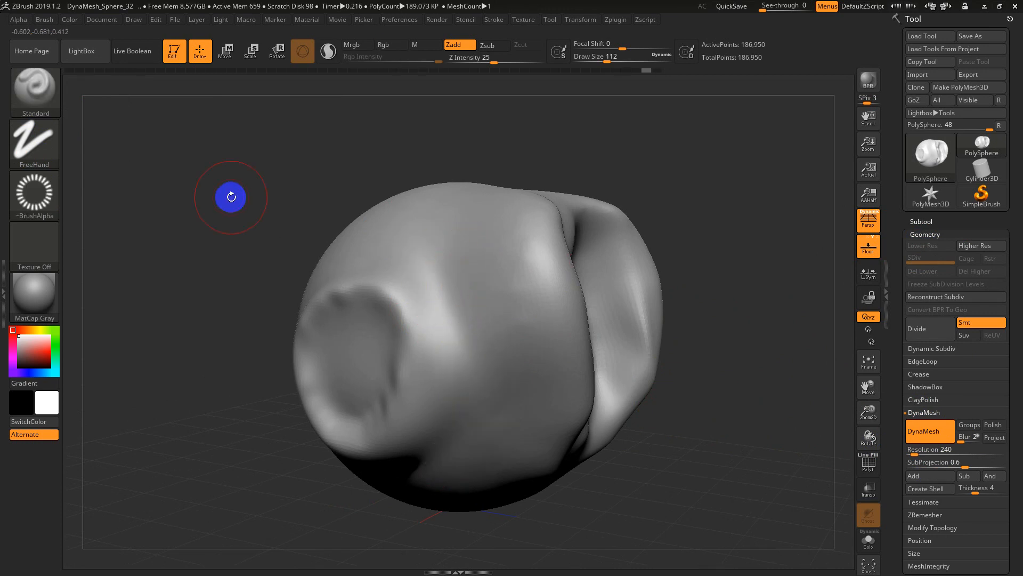
{"action": "key", "text": "ctrl+z"}
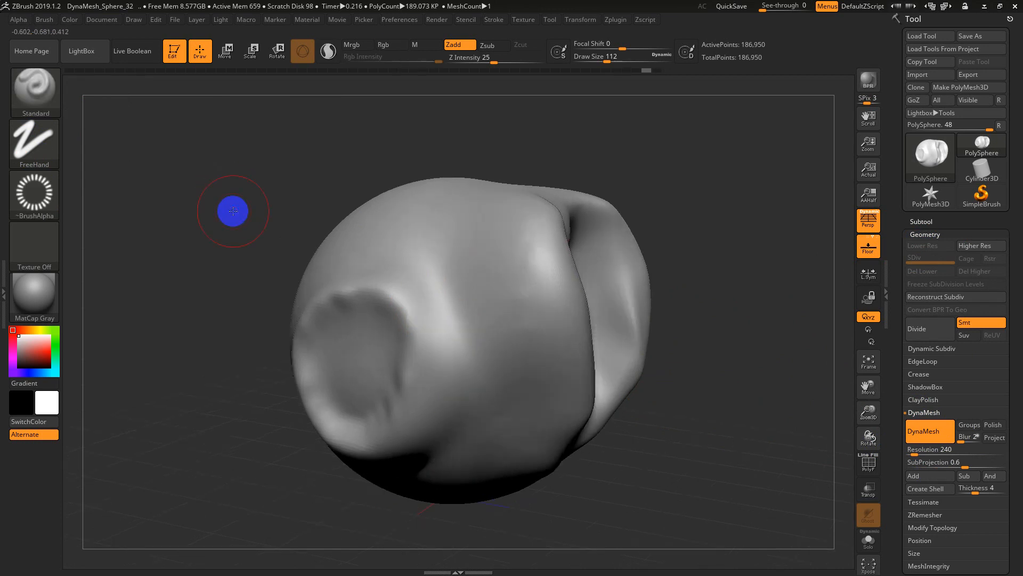
Switch the stroke type to DragRect, stamp the ring alpha above the side hollow, and undo the stamp.
{"action": "left_click", "coordinate": [33, 143]}
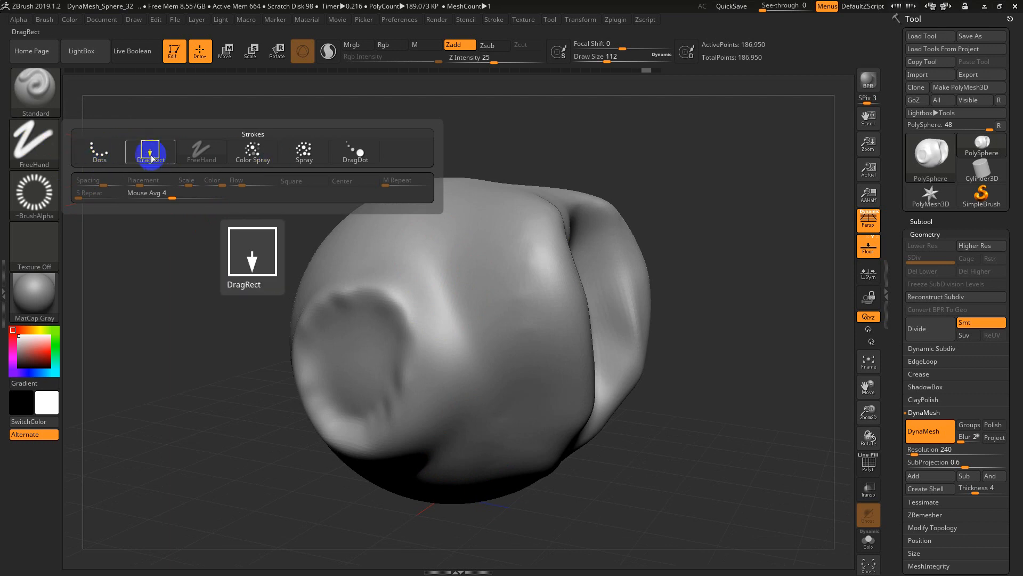
{"action": "left_click", "coordinate": [151, 158]}
{"action": "left_click_drag", "start_coordinate": [425, 245], "coordinate": [455, 299]}
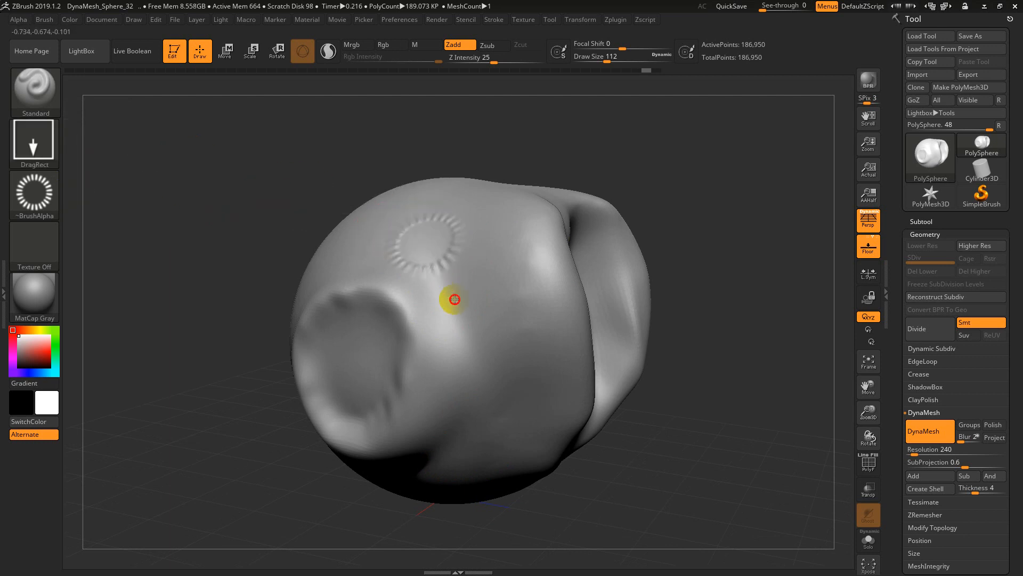
{"action": "left_click_drag", "start_coordinate": [246, 194], "coordinate": [249, 233]}
{"action": "key", "text": "ctrl+z"}
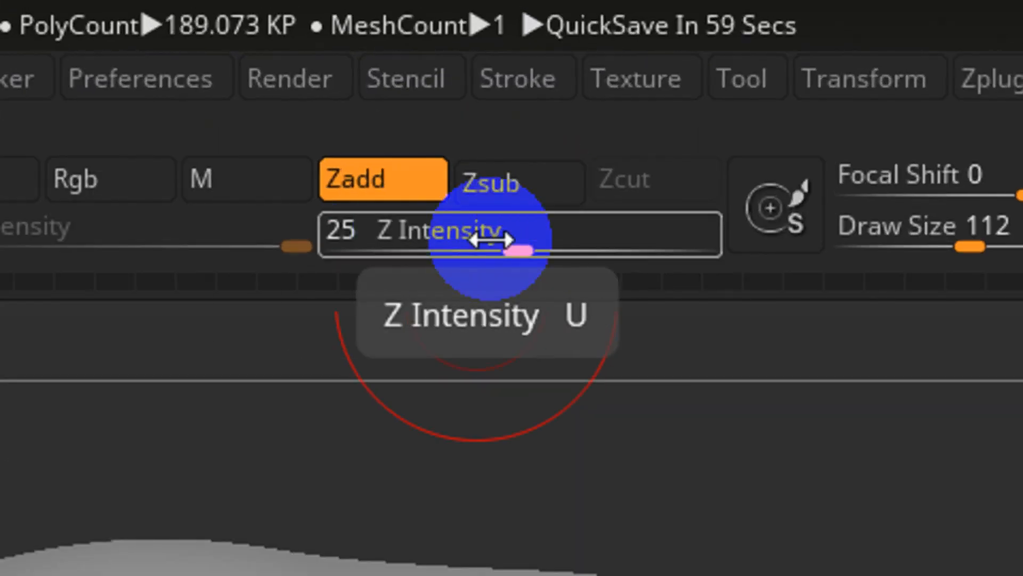
Set the Z Intensity to 48 and stamp a large ring alpha above the side hollow.
{"action": "left_click_drag", "start_coordinate": [537, 249], "coordinate": [594, 242]}
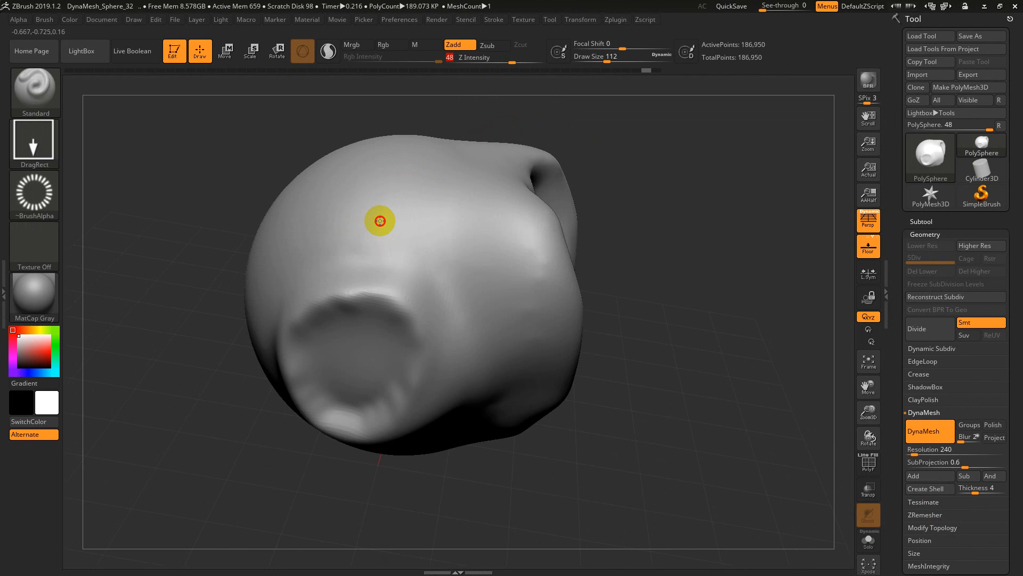
{"action": "left_click_drag", "start_coordinate": [354, 273], "coordinate": [404, 334]}
{"action": "left_click_drag", "start_coordinate": [420, 272], "coordinate": [442, 284]}
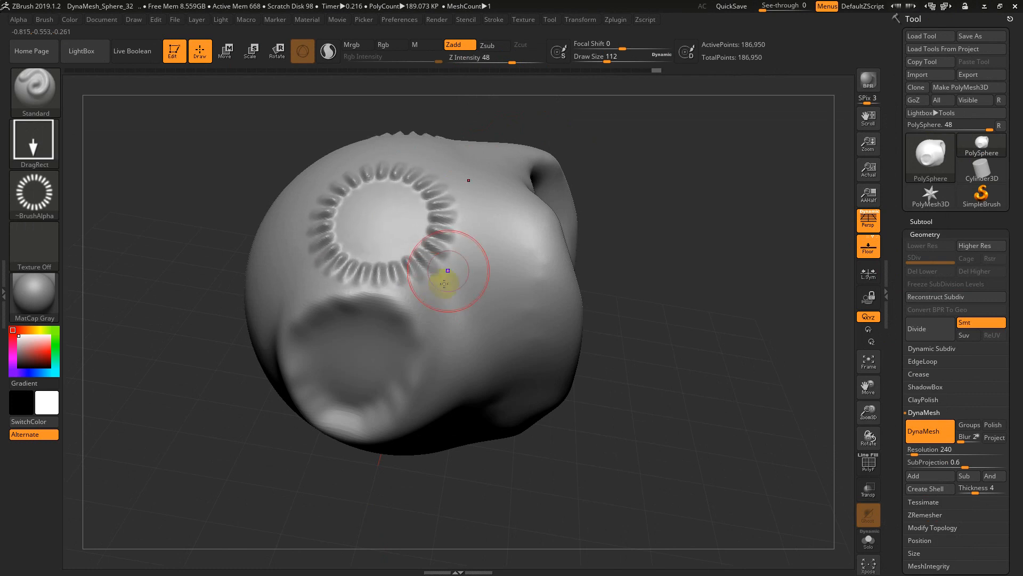
Stamp a smaller ring inside the large ring above the side hollow and another ring beside the hollow.
{"action": "left_click_drag", "start_coordinate": [618, 252], "coordinate": [649, 260]}
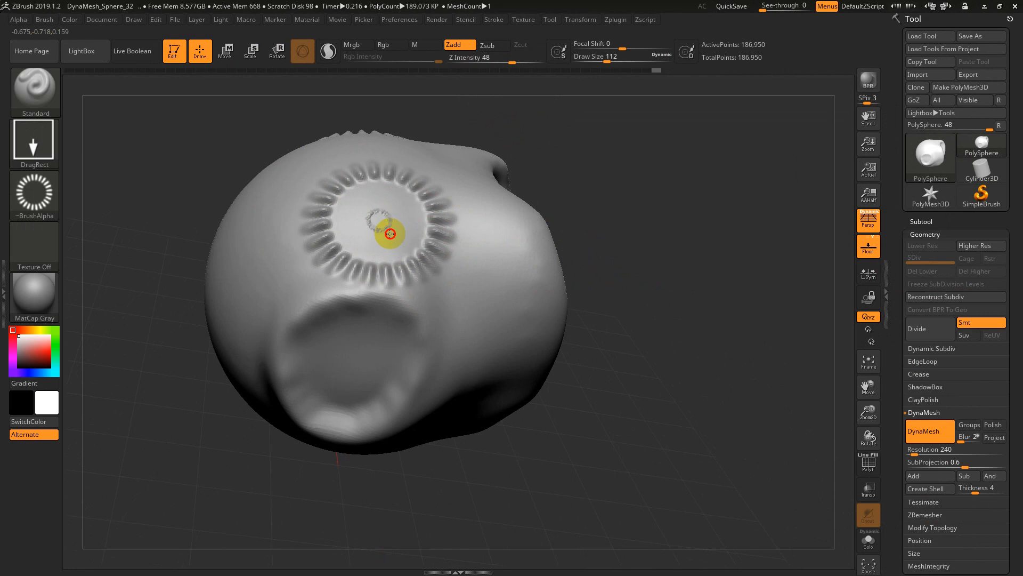
{"action": "left_click_drag", "start_coordinate": [390, 234], "coordinate": [410, 258]}
{"action": "mouse_move", "coordinate": [469, 309]}
{"action": "left_mouse_down"}
{"action": "mouse_move", "coordinate": [459, 298]}
{"action": "mouse_move", "coordinate": [502, 369]}
{"action": "left_mouse_up"}
Turn the brush alpha off, select Texture 23, and switch the brush from Zadd to Rgb.
{"action": "mouse_move", "coordinate": [20, 199]}
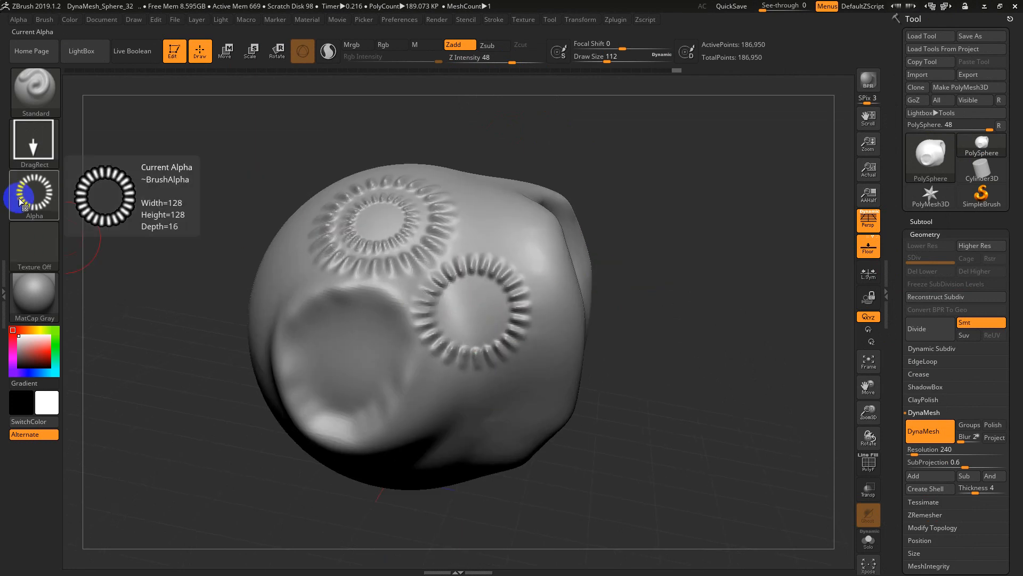
{"action": "left_click", "coordinate": [20, 200]}
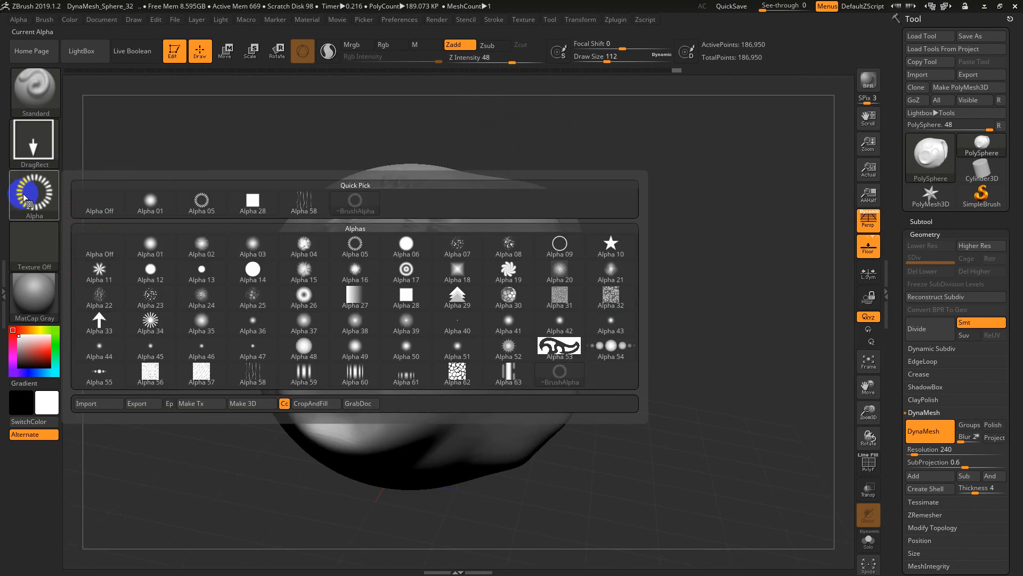
{"action": "left_click", "coordinate": [114, 212]}
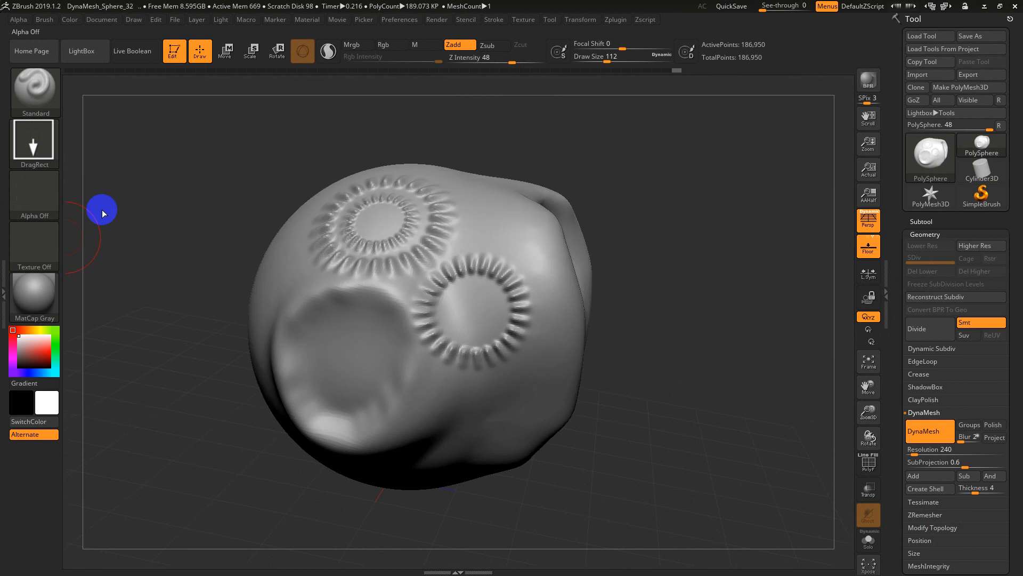
{"action": "left_click", "coordinate": [46, 237]}
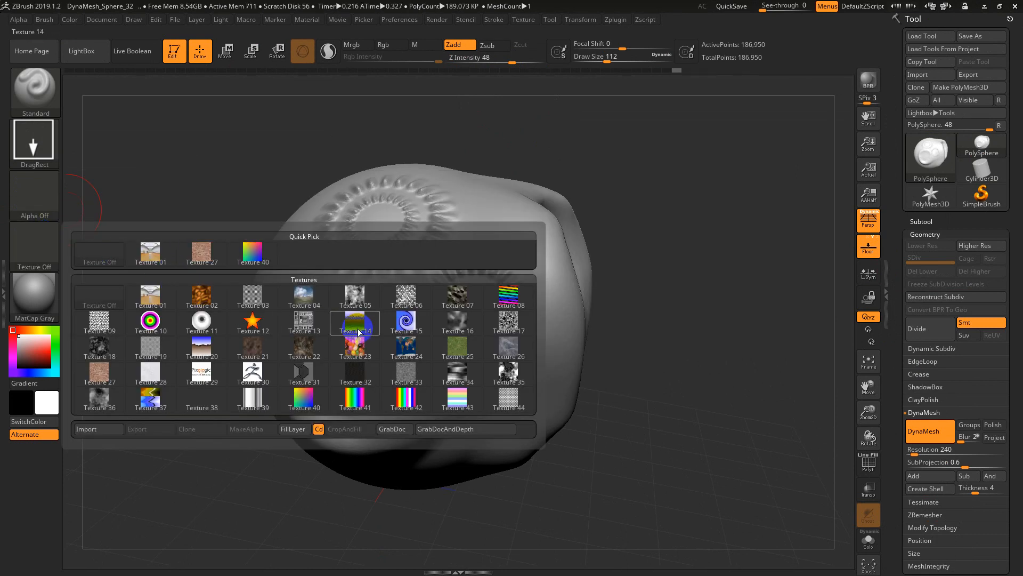
{"action": "left_click", "coordinate": [358, 345]}
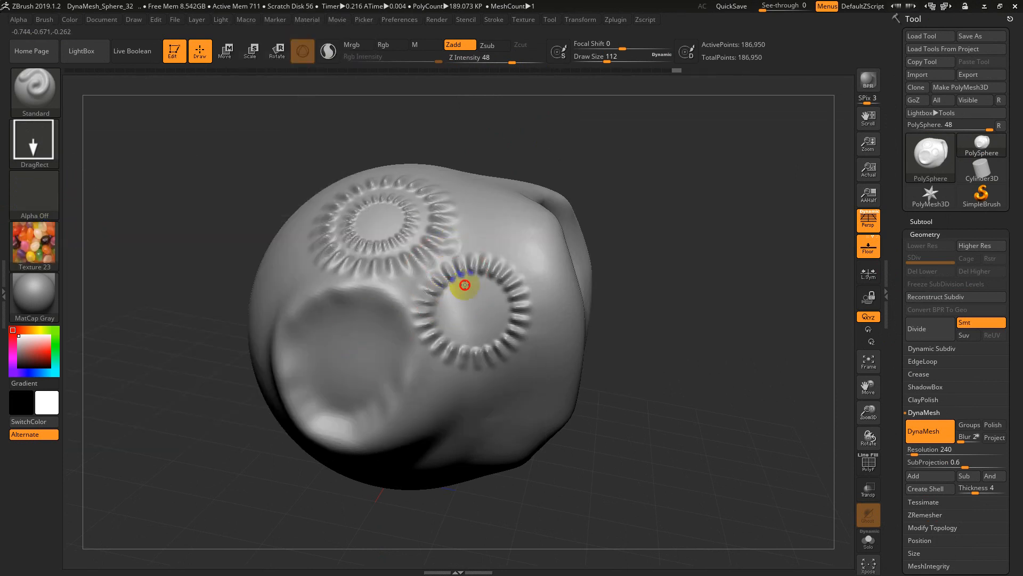
{"action": "key", "text": "ctrl"}
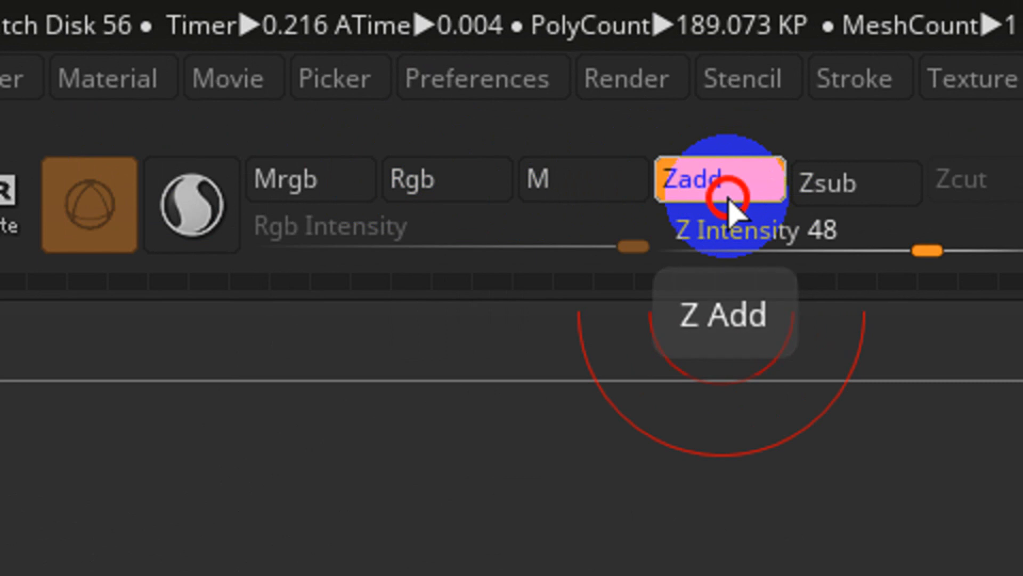
{"action": "left_click", "coordinate": [728, 200]}
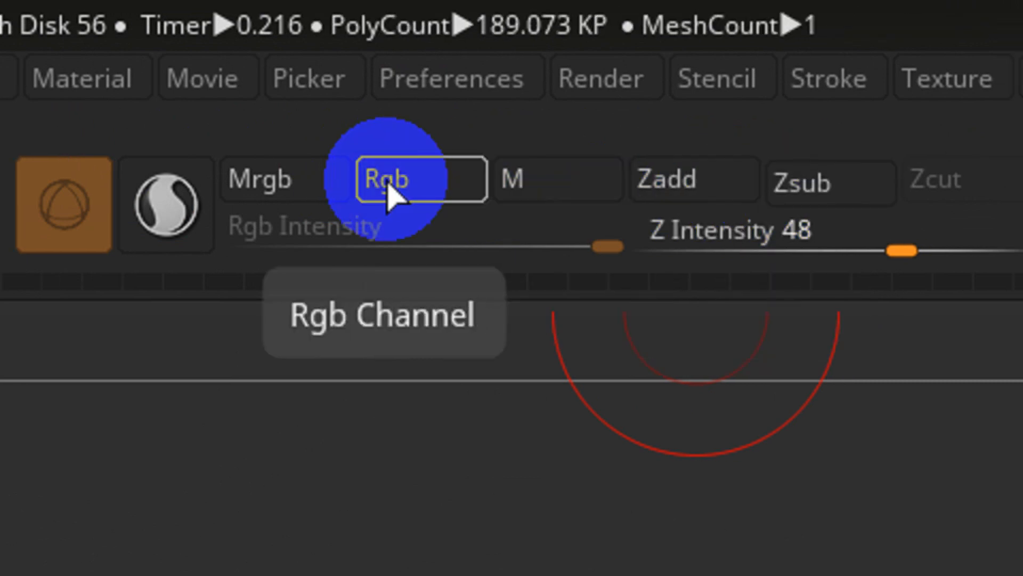
{"action": "left_click", "coordinate": [430, 181]}
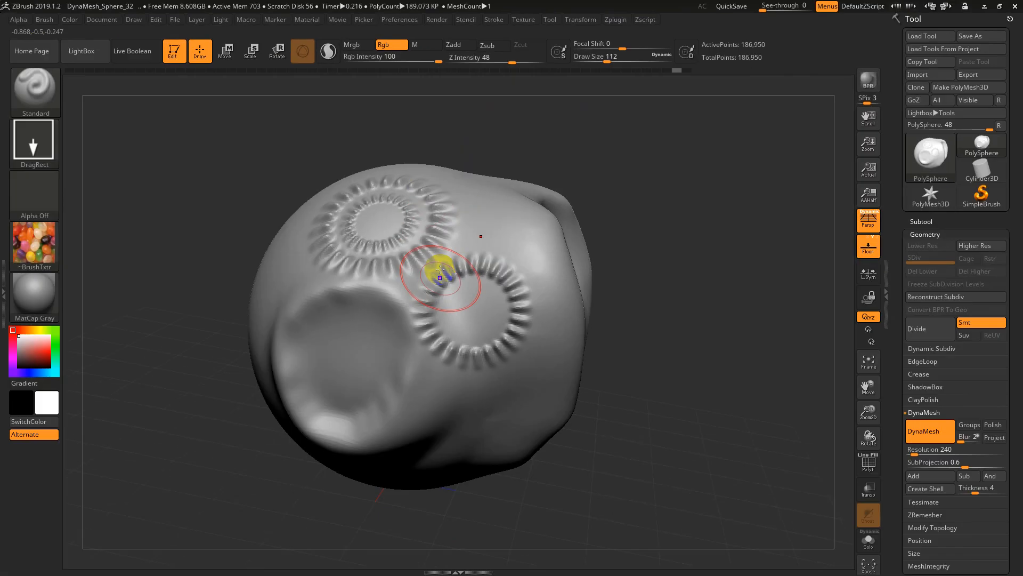
Stamp the jelly bean texture over the side hollow, and undo the stamp.
{"action": "mouse_move", "coordinate": [373, 320]}
{"action": "left_mouse_down"}
{"action": "mouse_move", "coordinate": [423, 411]}
{"action": "mouse_move", "coordinate": [497, 486]}
{"action": "left_mouse_up"}
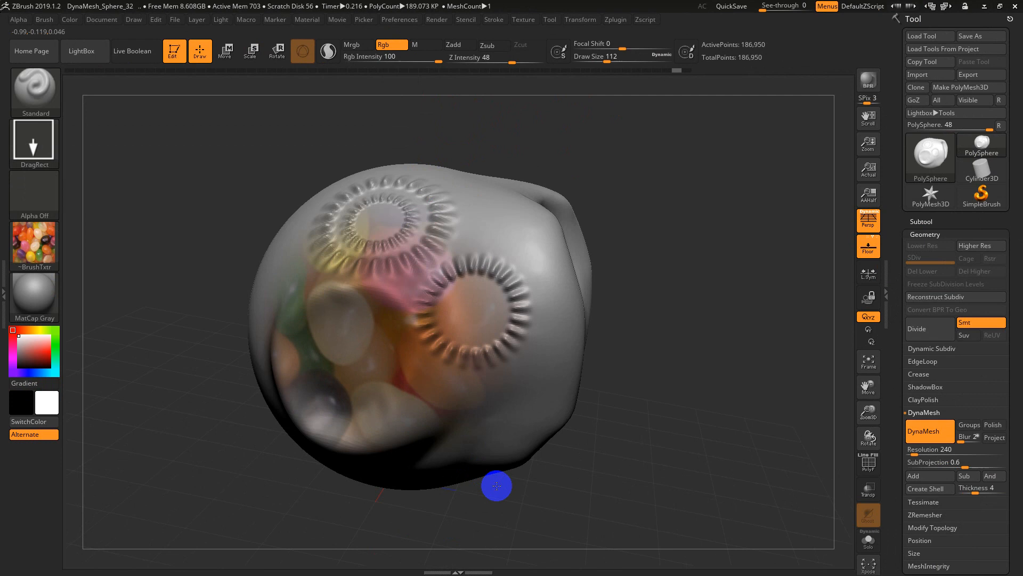
{"action": "left_click_drag", "start_coordinate": [570, 439], "coordinate": [591, 414]}
{"action": "left_click_drag", "start_coordinate": [586, 340], "coordinate": [576, 361]}
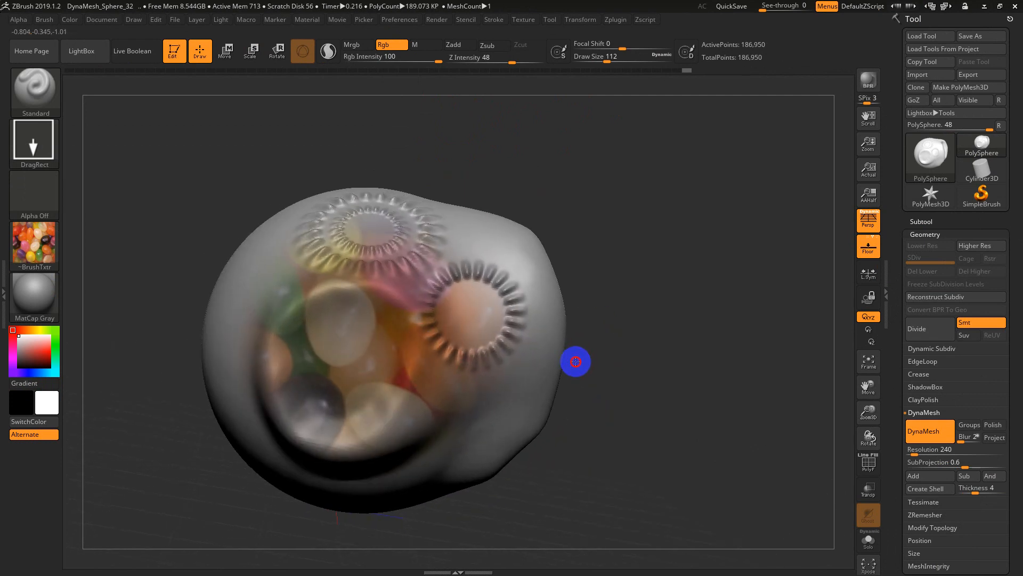
{"action": "key", "text": "ctrl+z"}
Set the Focal Shift to -100 and stamp the jelly bean texture over the side hollow.
{"action": "left_click_drag", "start_coordinate": [628, 304], "coordinate": [377, 296]}
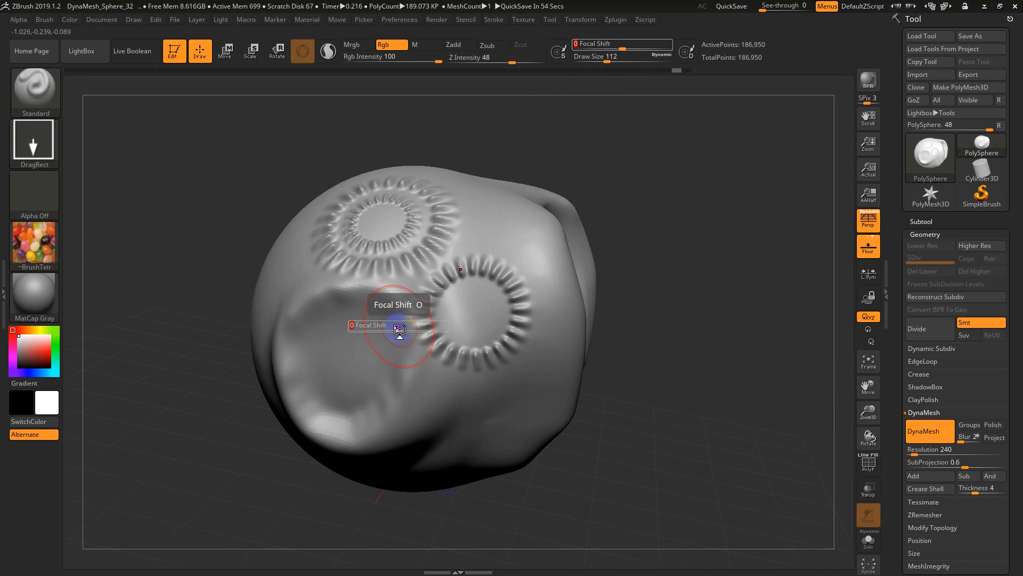
{"action": "mouse_move", "coordinate": [400, 328]}
{"action": "left_mouse_down"}
{"action": "mouse_move", "coordinate": [348, 327]}
{"action": "mouse_move", "coordinate": [394, 435]}
{"action": "left_mouse_up"}
{"action": "left_click_drag", "start_coordinate": [619, 366], "coordinate": [490, 308]}
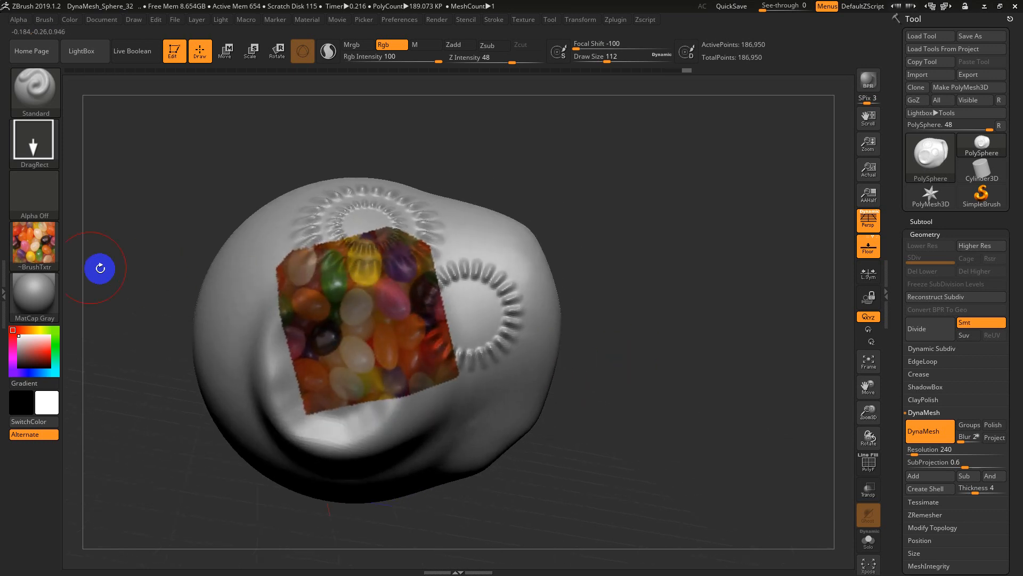
Turn the brush texture off, reselect the ring ~BrushAlpha, and switch the brush from Rgb to Zadd.
{"action": "left_click", "coordinate": [35, 245]}
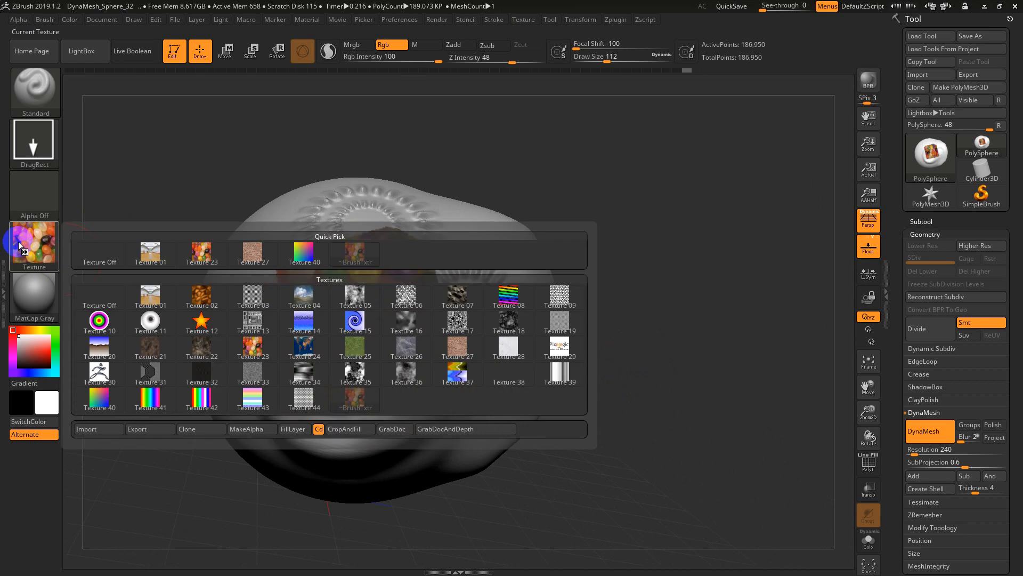
{"action": "left_click", "coordinate": [81, 248]}
{"action": "left_click", "coordinate": [30, 193]}
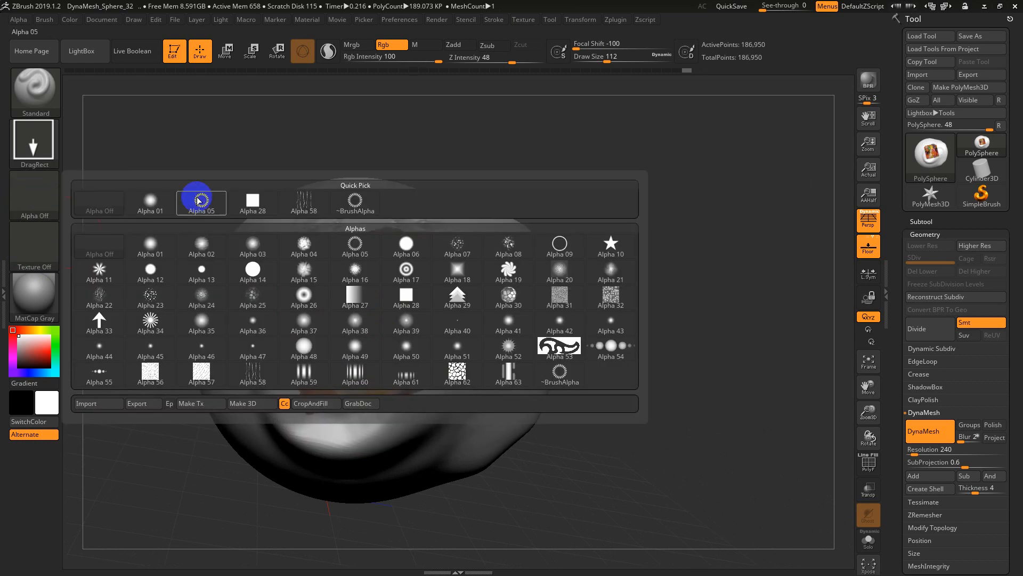
{"action": "left_click", "coordinate": [354, 200]}
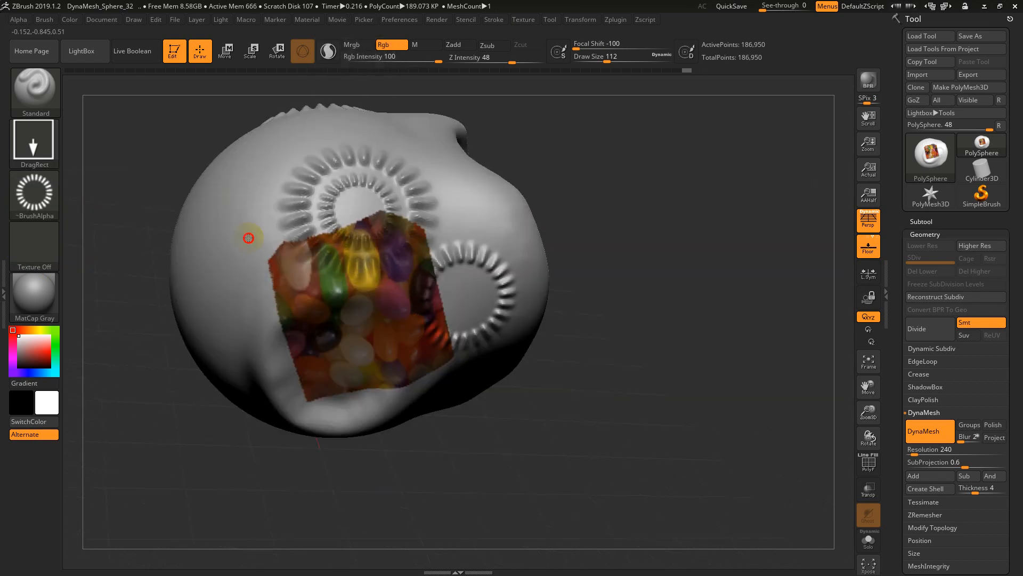
{"action": "right_click_drag", "start_coordinate": [249, 238], "coordinate": [282, 180]}
{"action": "right_click_drag", "start_coordinate": [341, 199], "coordinate": [941, 330], "text": "alt"}
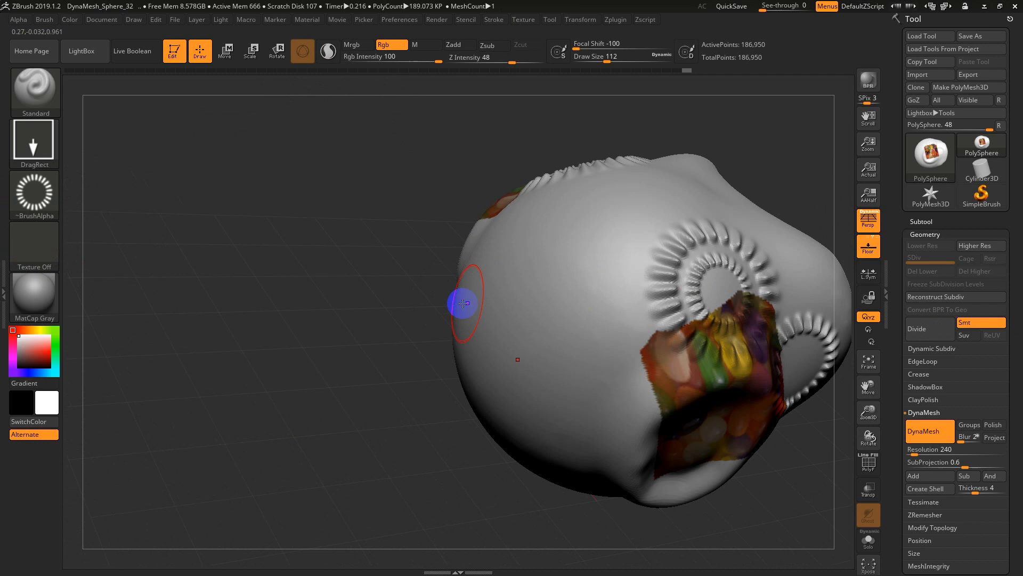
{"action": "right_click_drag", "start_coordinate": [463, 303], "coordinate": [423, 355]}
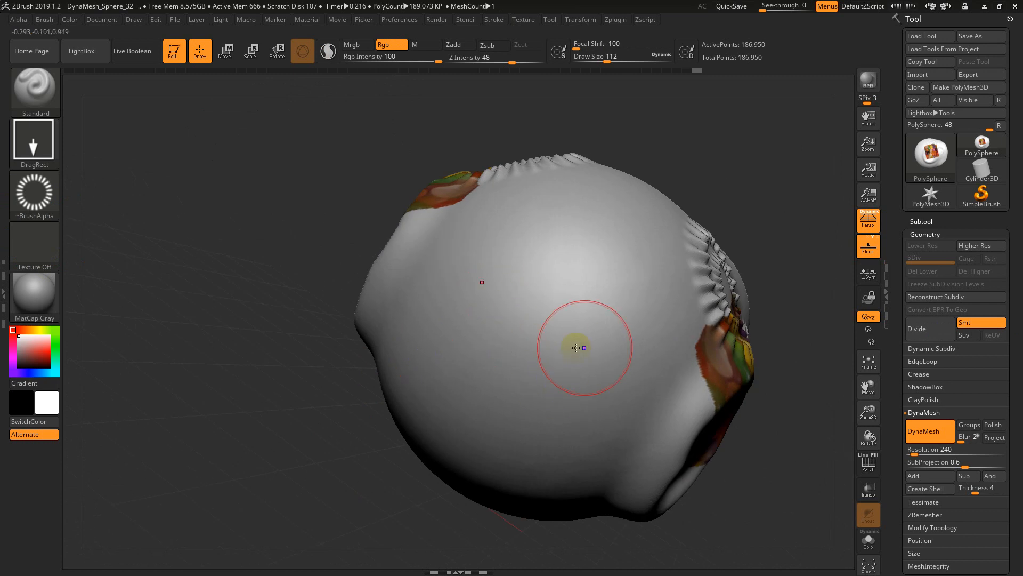
{"action": "left_click", "coordinate": [441, 46]}
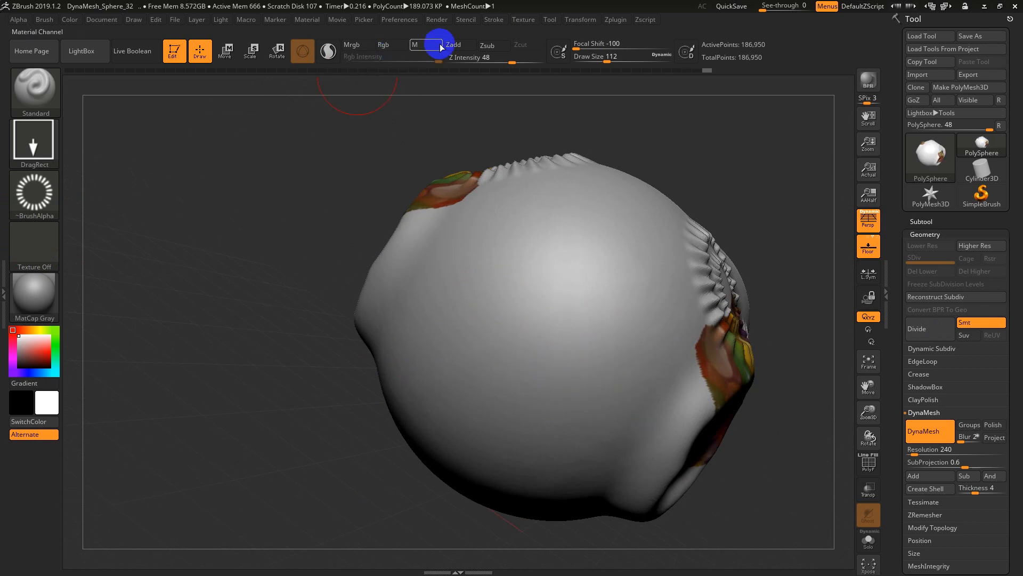
{"action": "left_click", "coordinate": [454, 45]}
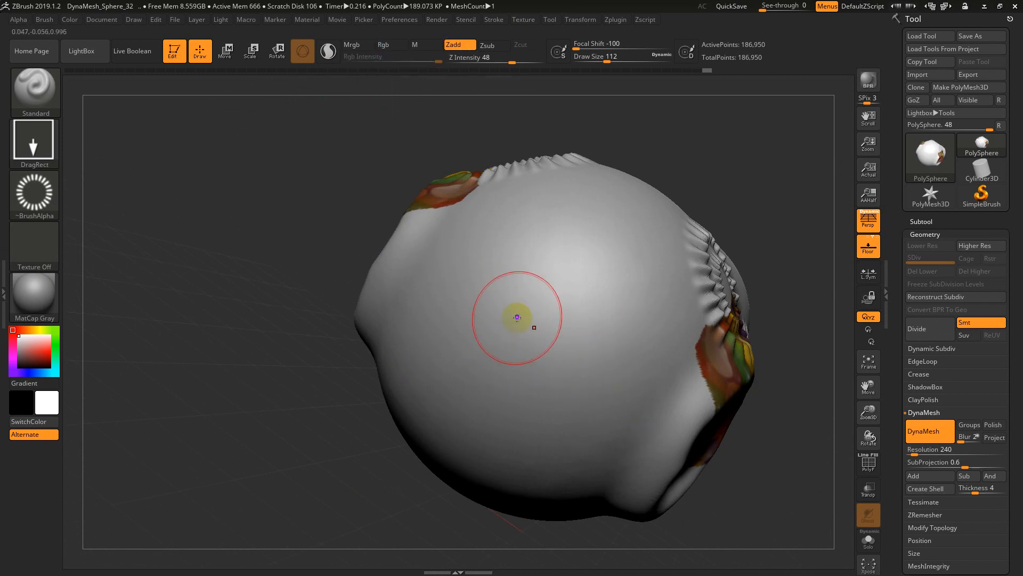
Stamp the ring alpha on the smooth side of the model, and undo the stamp.
{"action": "left_click_drag", "start_coordinate": [527, 323], "coordinate": [576, 430]}
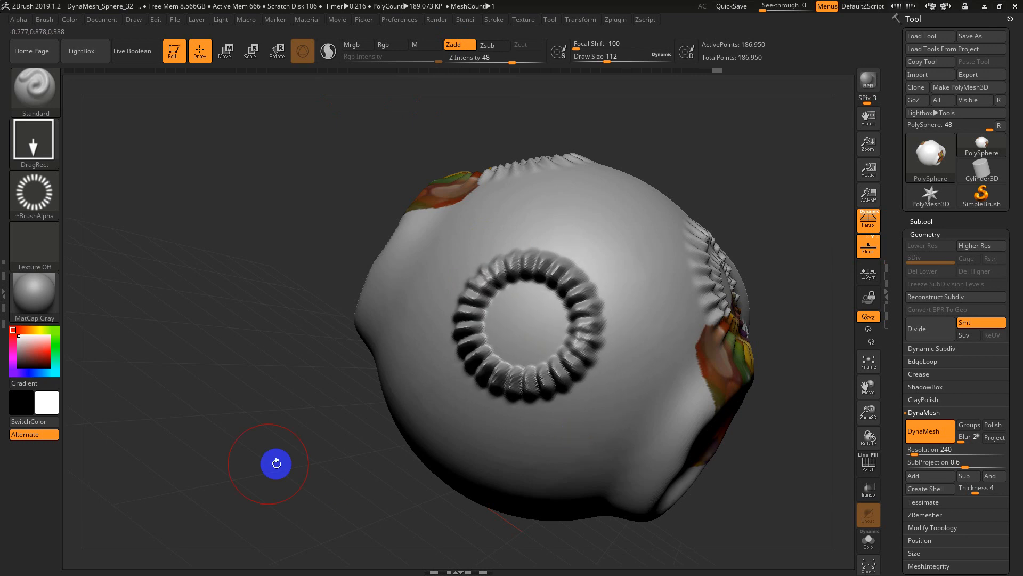
{"action": "left_click_drag", "start_coordinate": [274, 464], "coordinate": [436, 362]}
{"action": "key", "text": "ctrl+z"}
Set the Z Intensity to 19 and stamp ring alphas on the smooth side, undoing an unwanted stamp.
{"action": "key", "text": "u"}
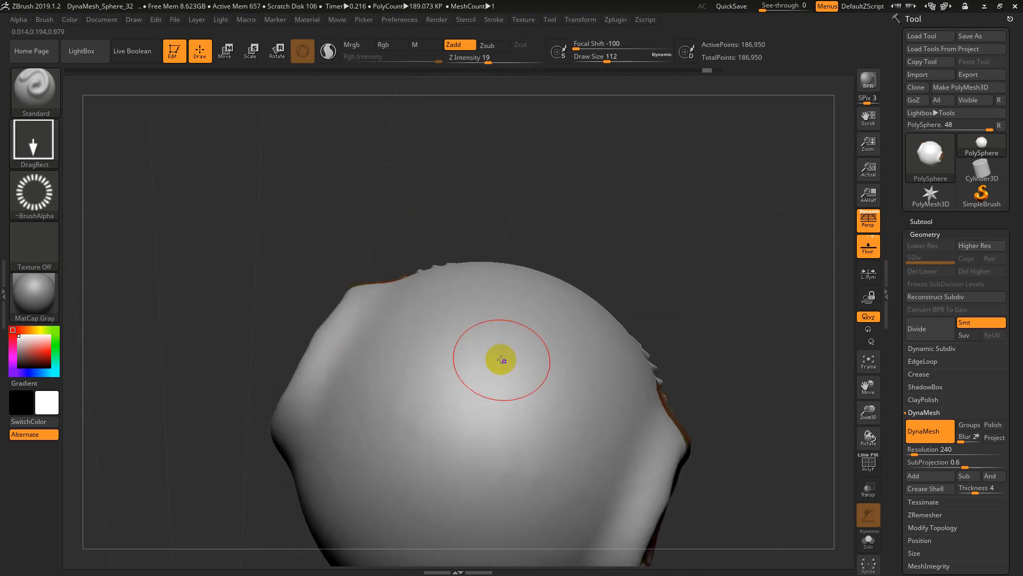
{"action": "left_click_drag", "start_coordinate": [500, 358], "coordinate": [530, 457]}
{"action": "left_click_drag", "start_coordinate": [799, 194], "coordinate": [772, 250]}
{"action": "key", "text": "ctrl+z"}
{"action": "left_click_drag", "start_coordinate": [605, 379], "coordinate": [634, 450]}
{"action": "mouse_move", "coordinate": [742, 191]}
{"action": "left_mouse_down"}
{"action": "mouse_move", "coordinate": [743, 171]}
{"action": "mouse_move", "coordinate": [703, 170]}
{"action": "left_mouse_up"}
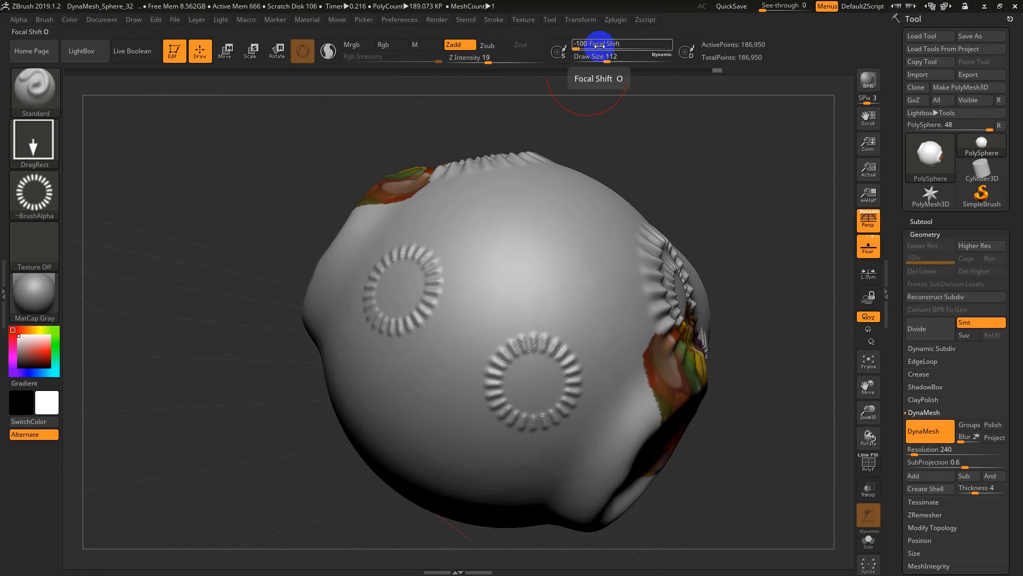
Set the Focal Shift to 0 and stamp soft-edged rings above the two sharp ones.
{"action": "left_click_drag", "start_coordinate": [599, 43], "coordinate": [622, 44]}
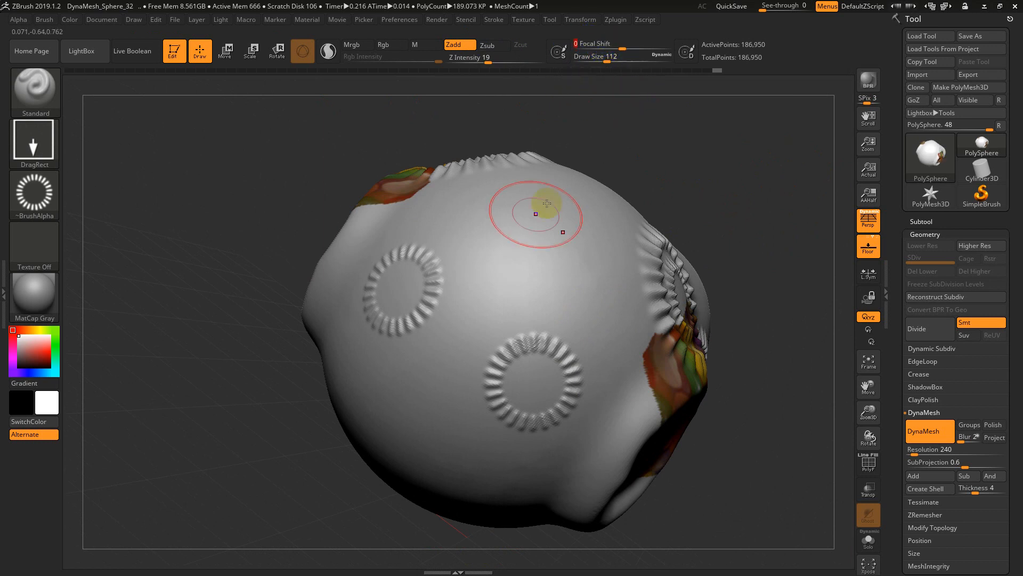
{"action": "left_click_drag", "start_coordinate": [591, 295], "coordinate": [630, 359]}
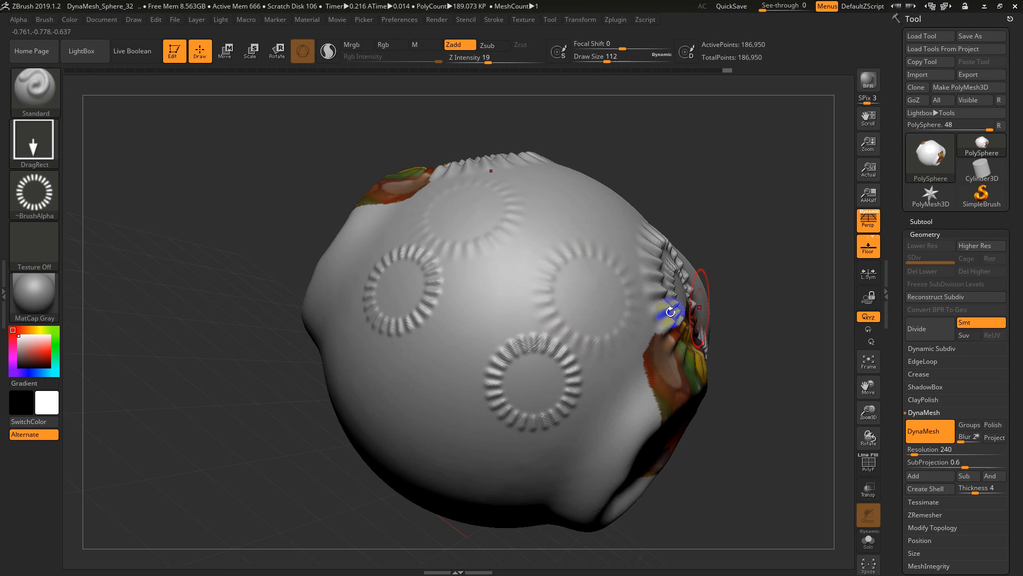
{"action": "mouse_move", "coordinate": [740, 304]}
{"action": "left_mouse_down"}
{"action": "mouse_move", "coordinate": [569, 270]}
{"action": "mouse_move", "coordinate": [618, 284]}
{"action": "left_mouse_up"}
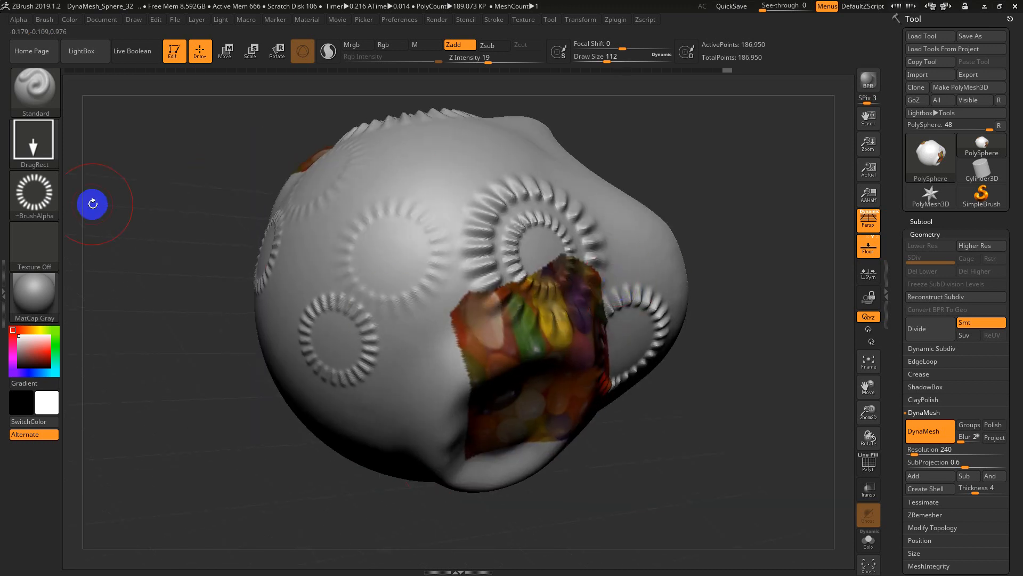
Apply the Green Metallic material to the model, and replace it with SkinShade4.
{"action": "mouse_move", "coordinate": [21, 292]}
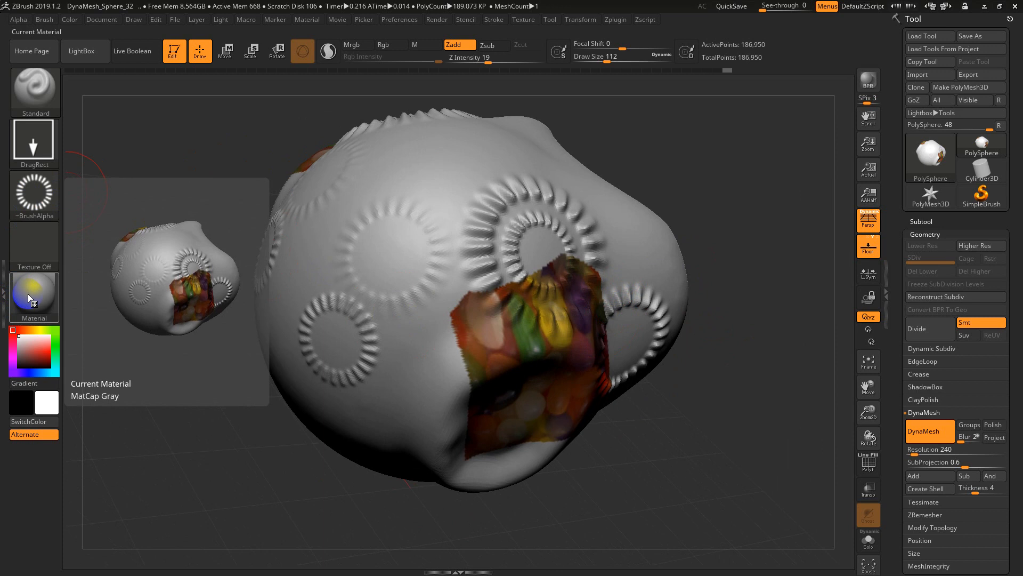
{"action": "left_click", "coordinate": [30, 294]}
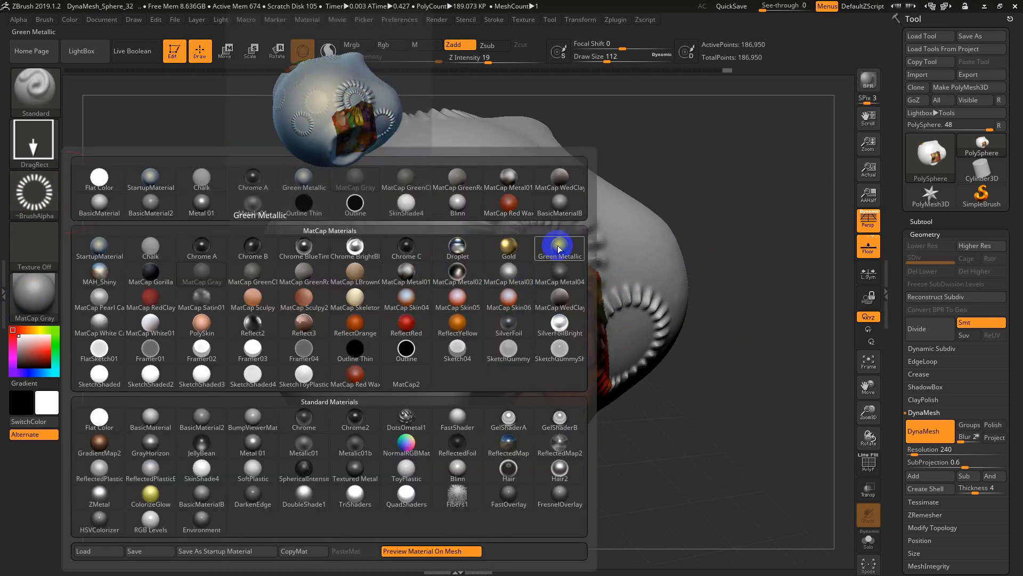
{"action": "left_click", "coordinate": [42, 293]}
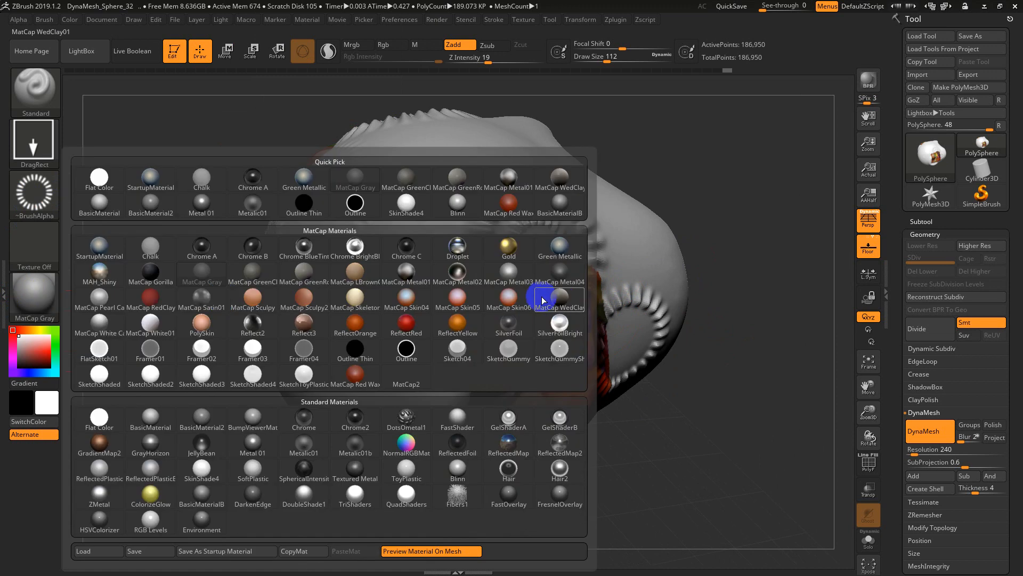
{"action": "left_click", "coordinate": [572, 260]}
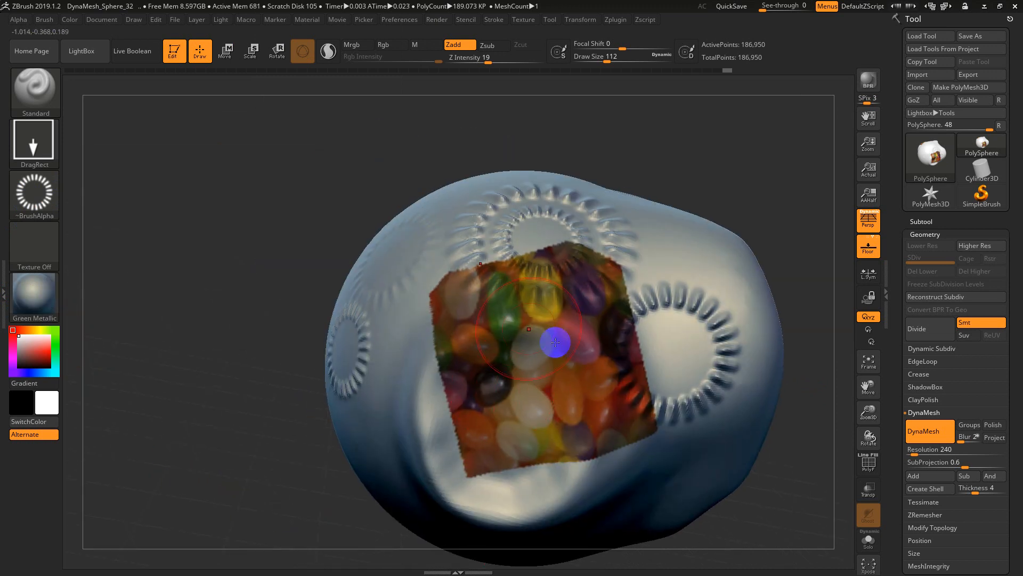
{"action": "left_click", "coordinate": [43, 295]}
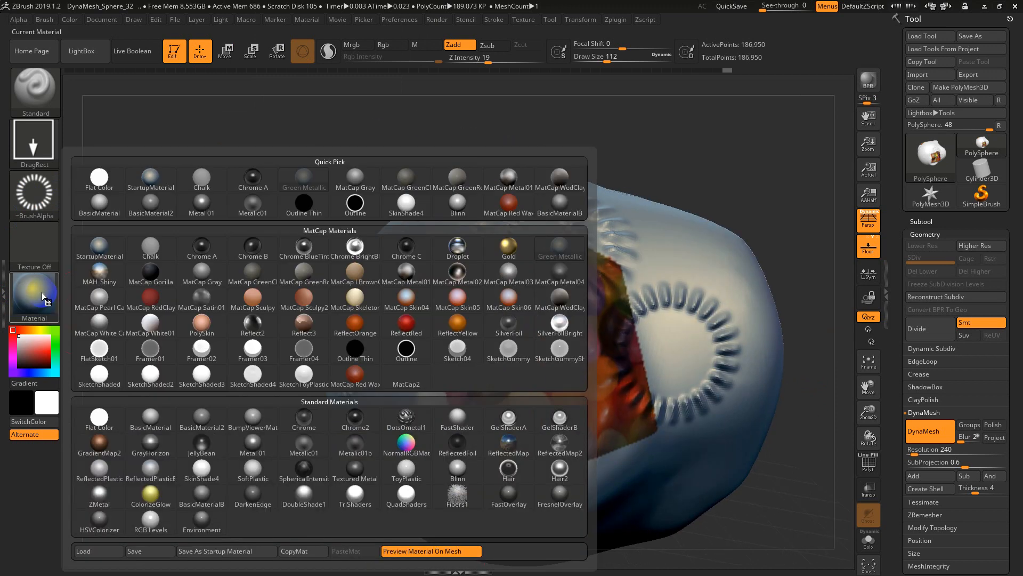
{"action": "left_click", "coordinate": [202, 468]}
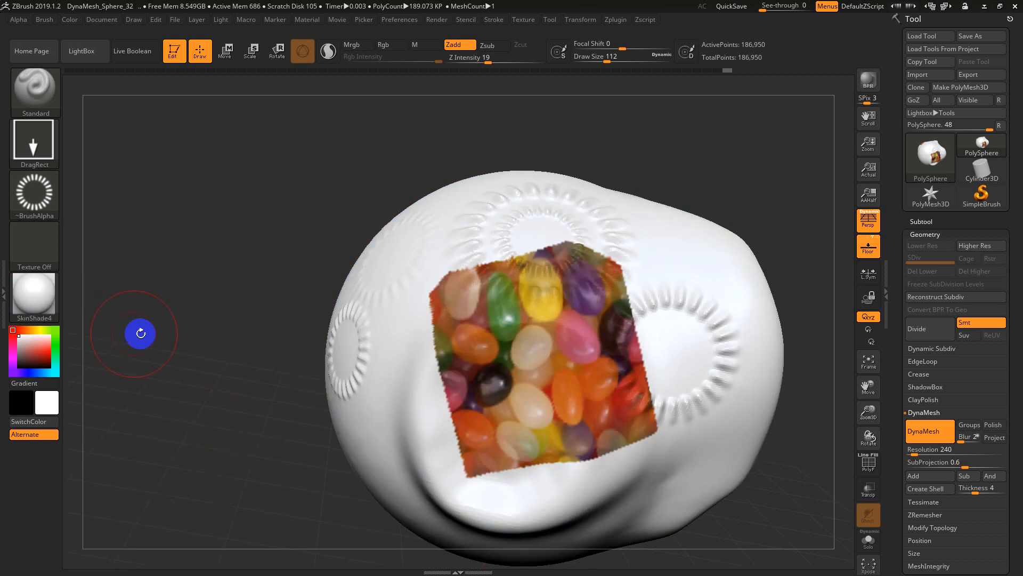
Try the Flat Color material on the model, and switch back to SkinShade4.
{"action": "left_click", "coordinate": [34, 300]}
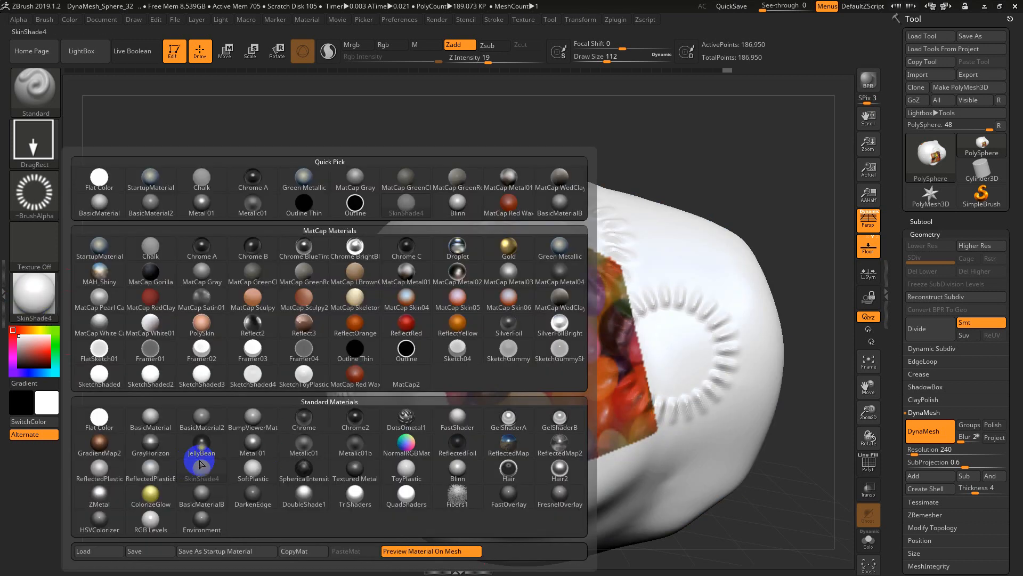
{"action": "left_click", "coordinate": [107, 420]}
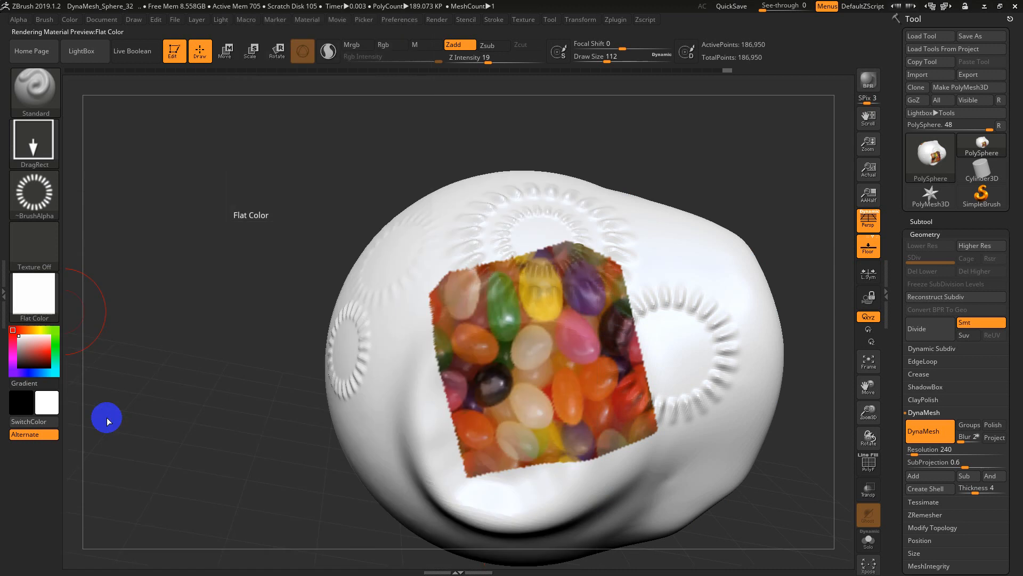
{"action": "left_click_drag", "start_coordinate": [201, 409], "coordinate": [151, 368]}
{"action": "left_click", "coordinate": [39, 300]}
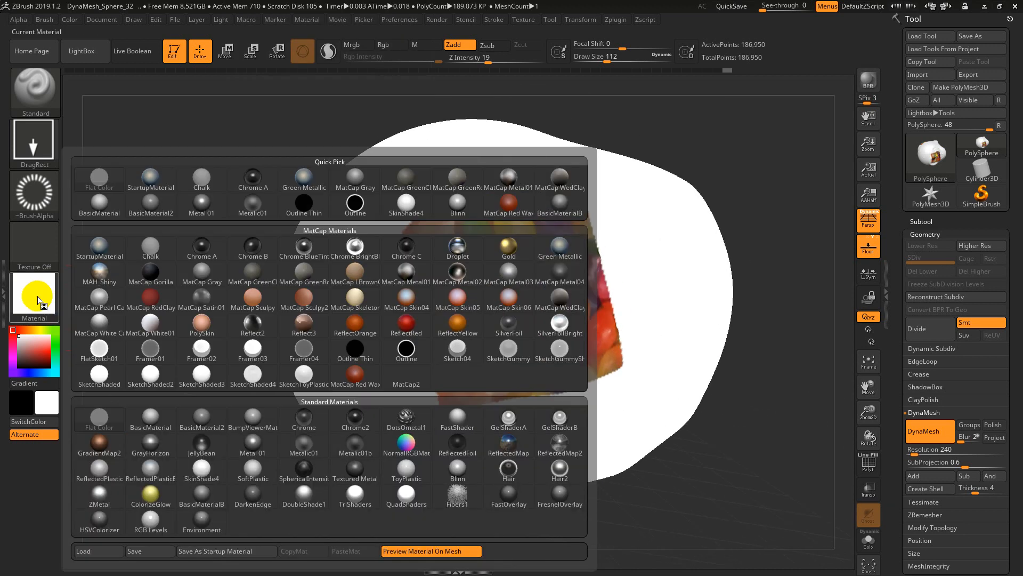
{"action": "left_click", "coordinate": [198, 469]}
{"action": "left_click_drag", "start_coordinate": [229, 467], "coordinate": [209, 468]}
{"action": "mouse_move", "coordinate": [187, 366]}
{"action": "left_mouse_down"}
{"action": "mouse_move", "coordinate": [149, 389]}
{"action": "mouse_move", "coordinate": [176, 400]}
{"action": "mouse_move", "coordinate": [171, 386]}
{"action": "left_mouse_up"}
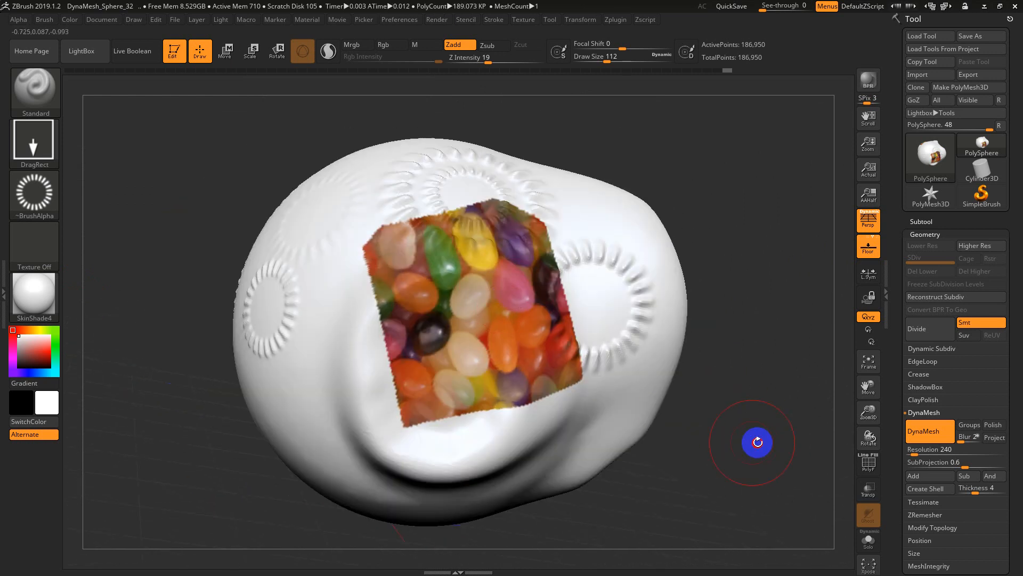
{"action": "left_click_drag", "start_coordinate": [756, 438], "coordinate": [690, 417]}
Apply the MatCap WedClay01 material to the model.
{"action": "left_click", "coordinate": [38, 293]}
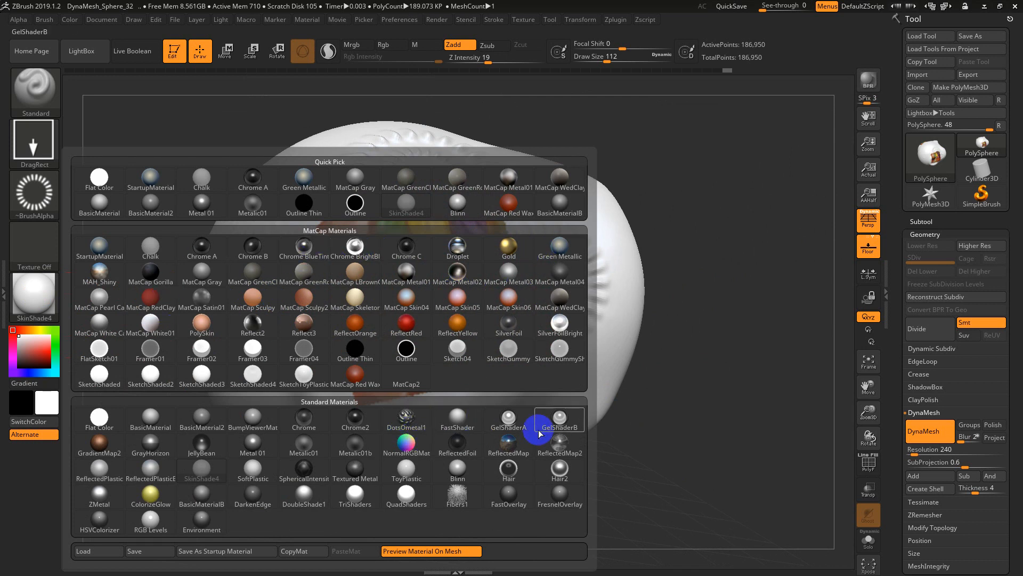
{"action": "left_click", "coordinate": [558, 311]}
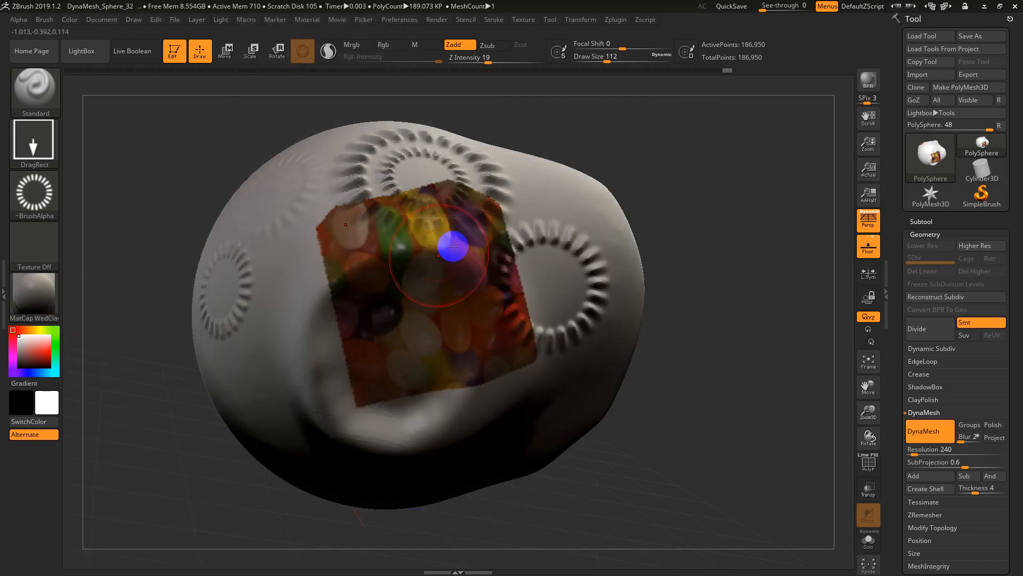